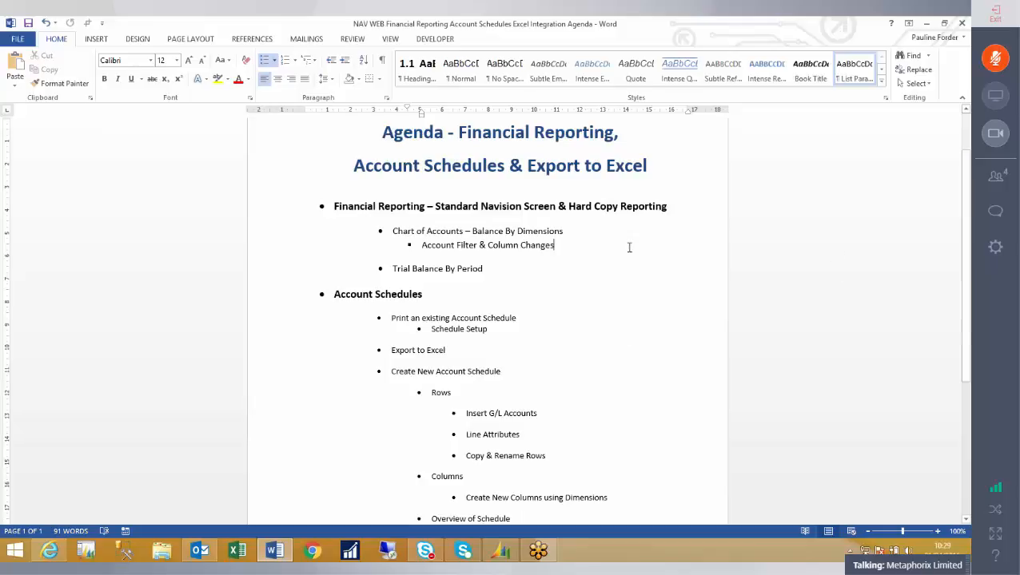
Read through the Account Schedules topics in the rest of the agenda document
{"action": "scroll", "coordinate": [629, 248], "scroll_direction": "down", "scroll_amount": 1}
{"action": "scroll", "coordinate": [629, 247], "scroll_direction": "down", "scroll_amount": 2}
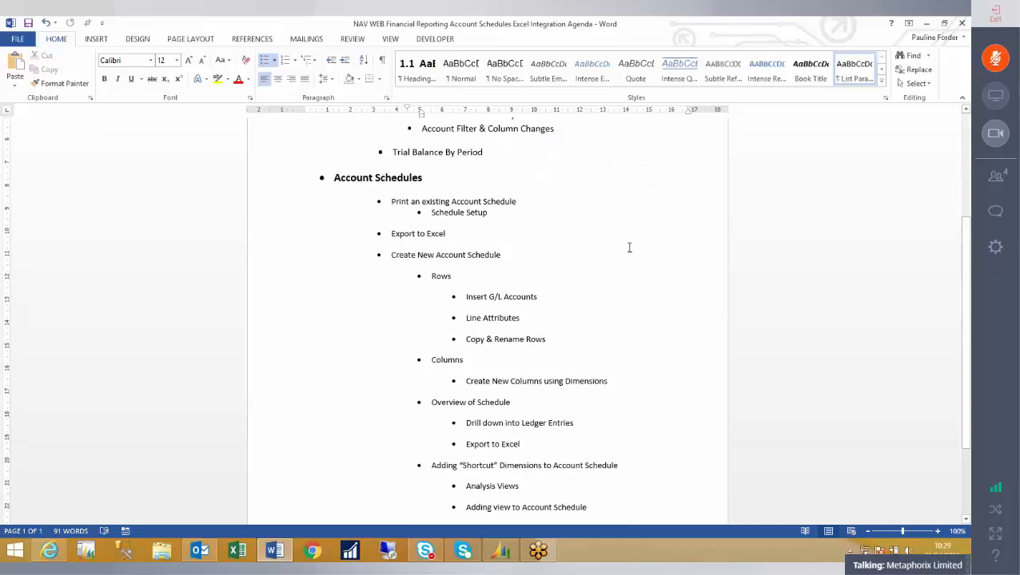
{"action": "scroll", "coordinate": [629, 247], "scroll_direction": "down", "scroll_amount": 1}
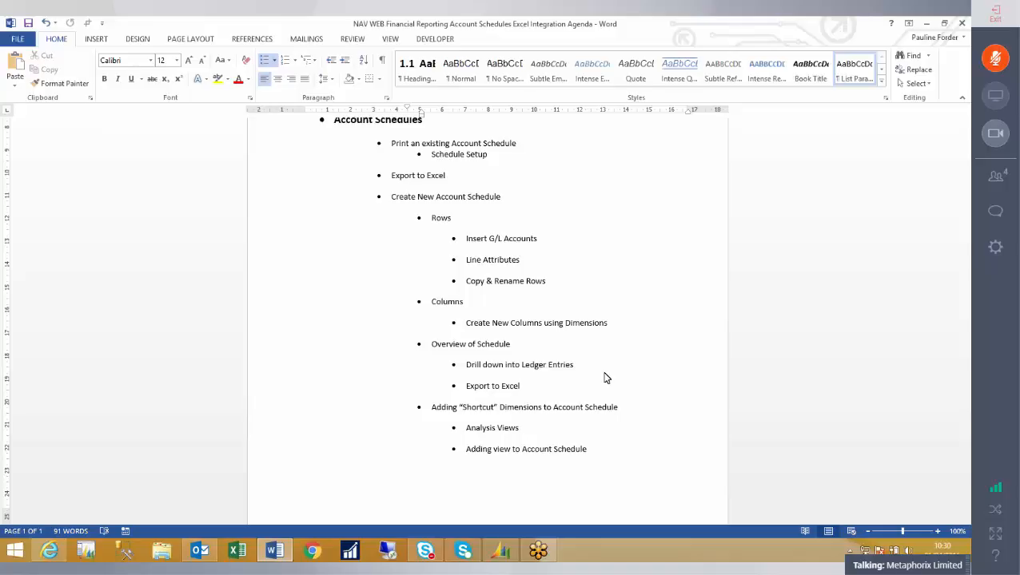
Switch to Microsoft Dynamics NAV and open G/L Balance by Dimension from the Chart of Accounts
{"action": "left_click", "coordinate": [497, 551]}
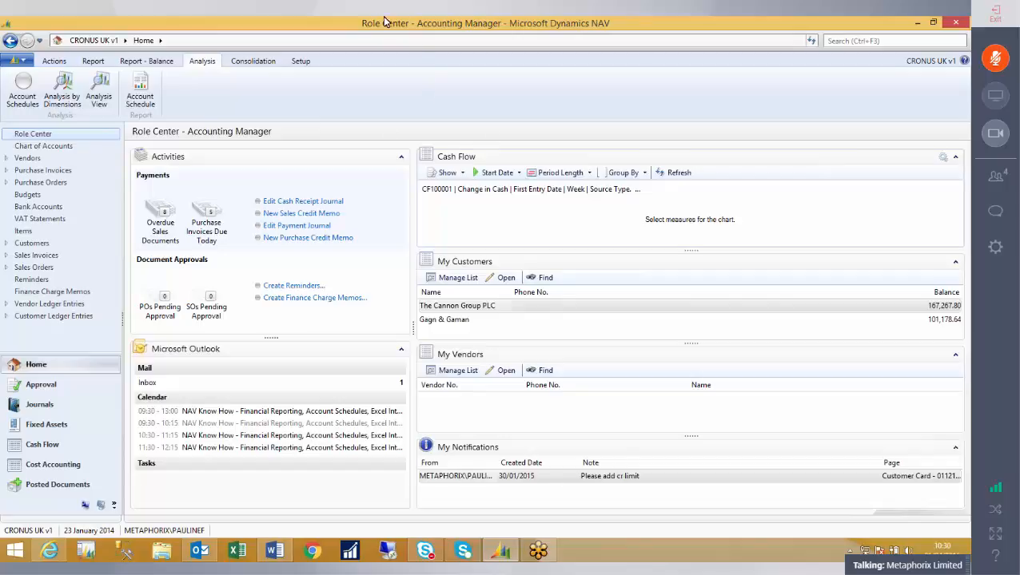
{"action": "left_click", "coordinate": [55, 149]}
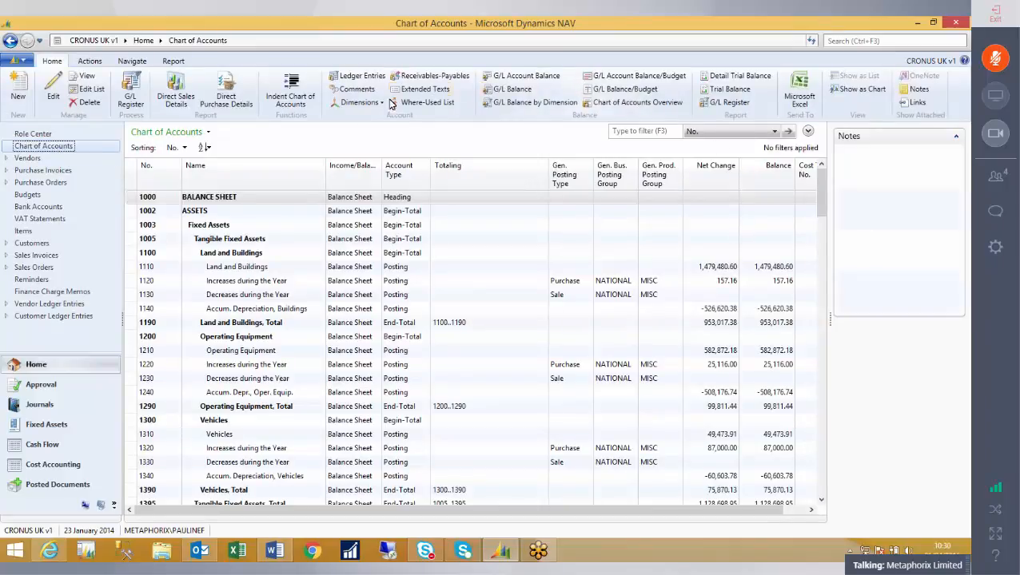
{"action": "left_click", "coordinate": [521, 108]}
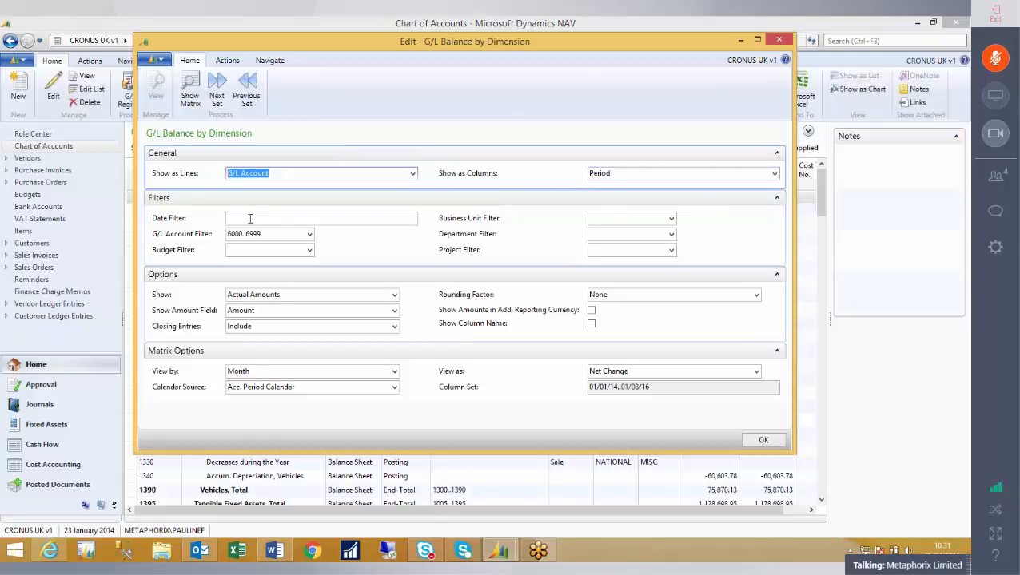
Filter the G/L balance to dates 01/01/13..31/12/13 and G/L accounts 8000..8999
{"action": "key", "text": "Tab"}
{"action": "key", "text": "Tab"}
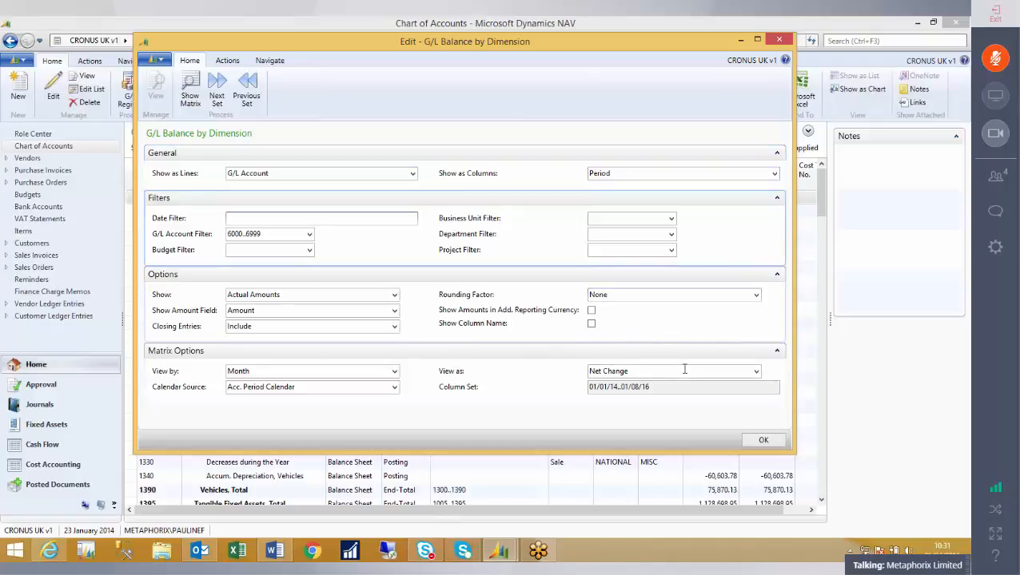
{"action": "type", "text": "010113..311213"}
{"action": "left_click", "coordinate": [265, 233]}
{"action": "left_click_drag", "start_coordinate": [273, 235], "coordinate": [195, 222]}
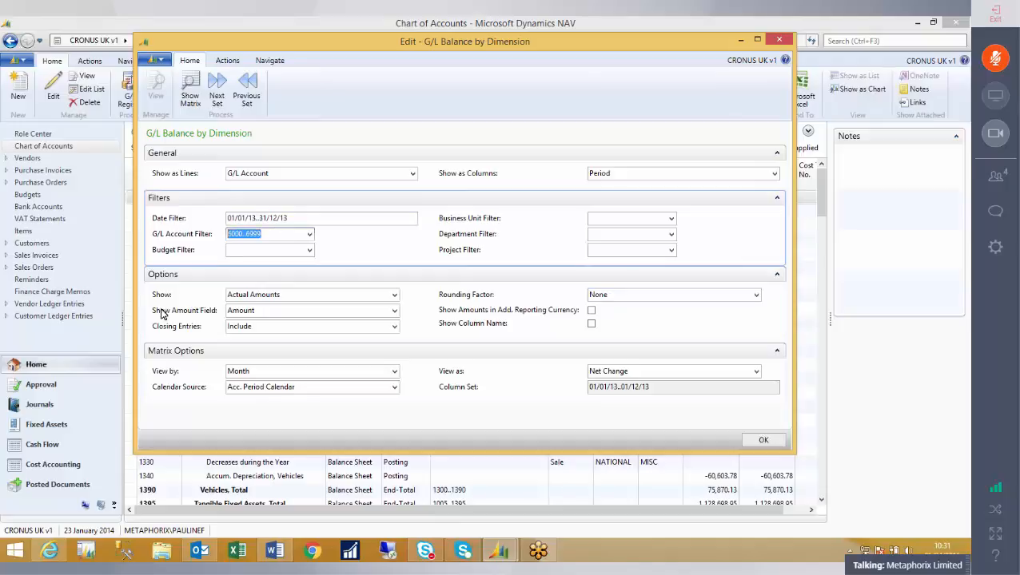
{"action": "type", "text": "8000"}
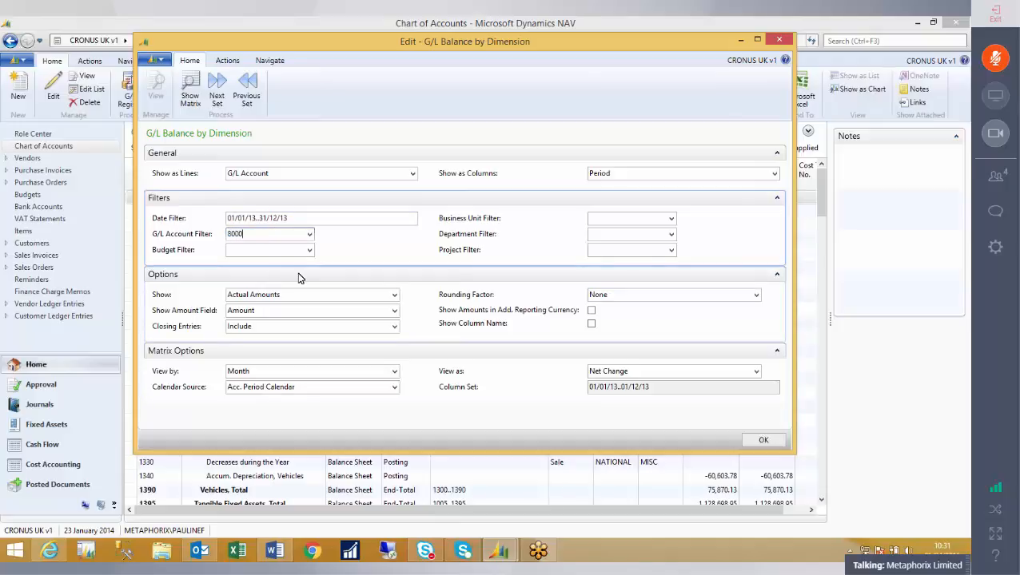
{"action": "type", "text": "..8999"}
{"action": "left_click", "coordinate": [298, 245]}
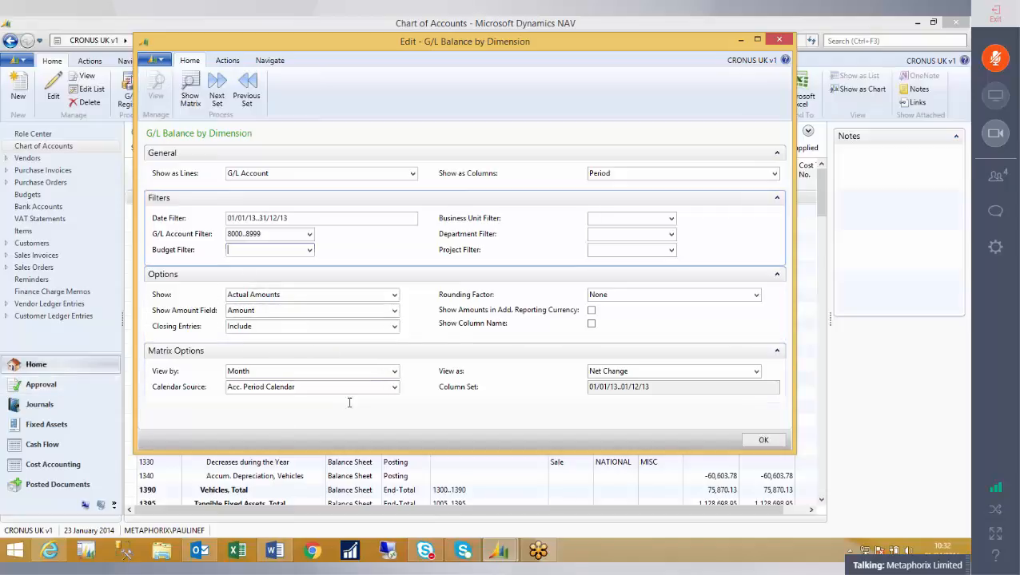
Turn on column names and review the balance matrix with G/L accounts as lines and monthly periods as columns
{"action": "left_click", "coordinate": [263, 371]}
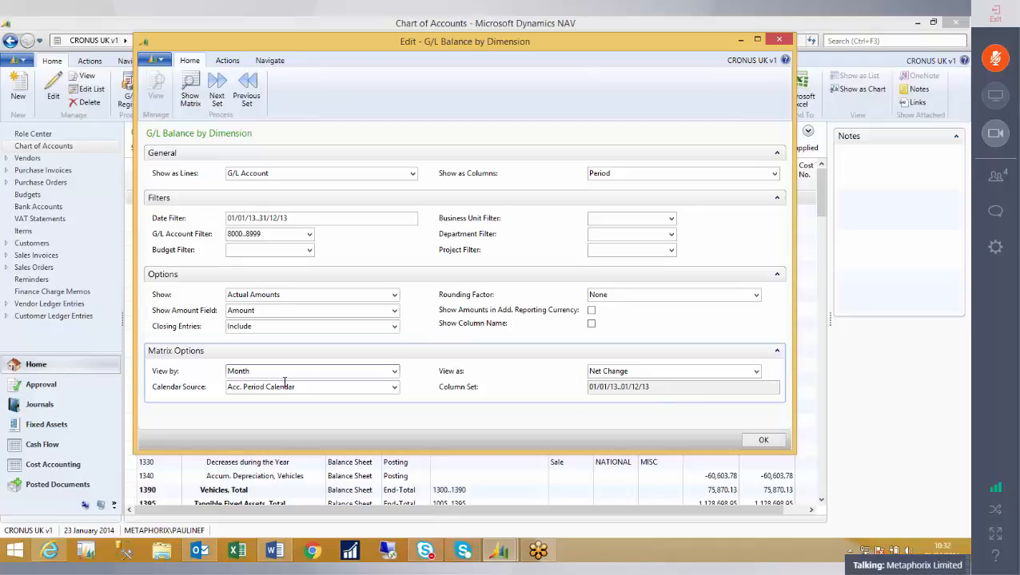
{"action": "left_click", "coordinate": [639, 174]}
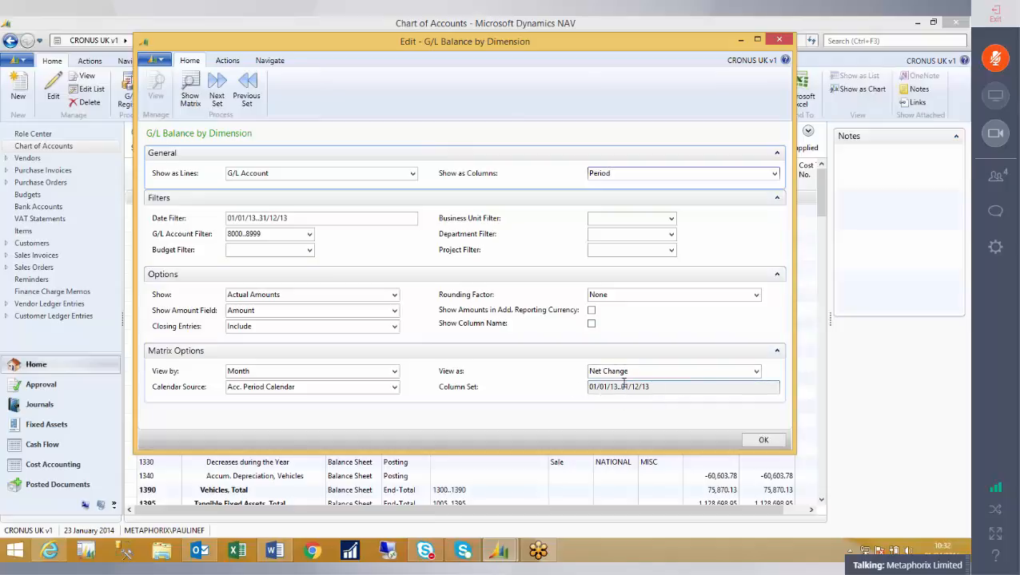
{"action": "left_click", "coordinate": [592, 324]}
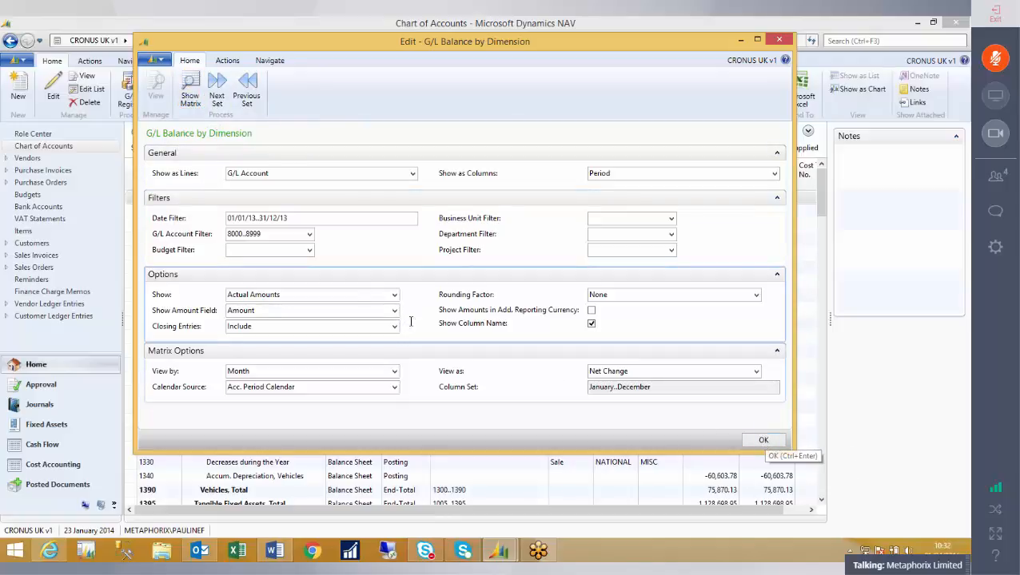
{"action": "left_click", "coordinate": [189, 85]}
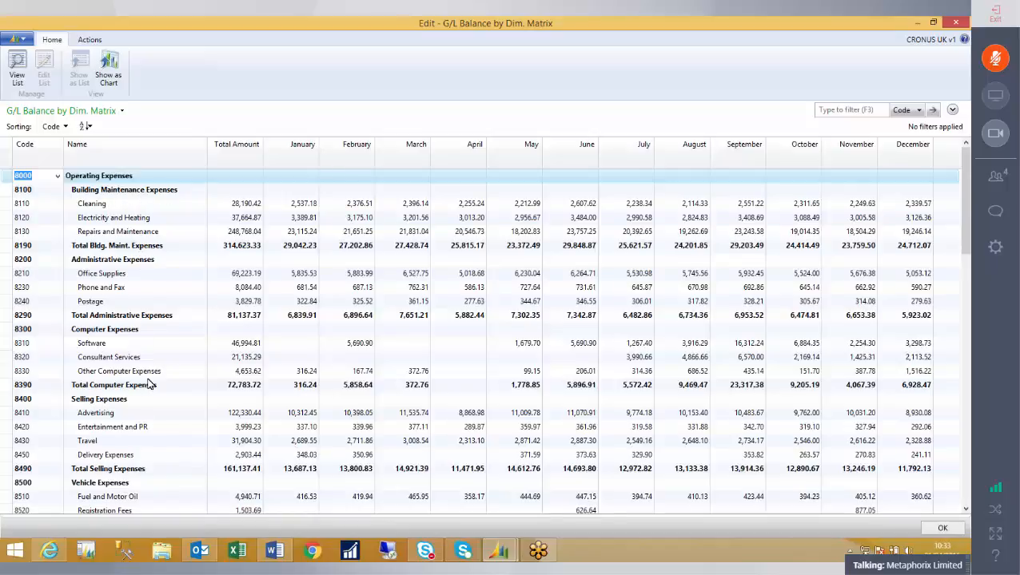
{"action": "scroll", "coordinate": [148, 385], "scroll_direction": "down", "scroll_amount": 4}
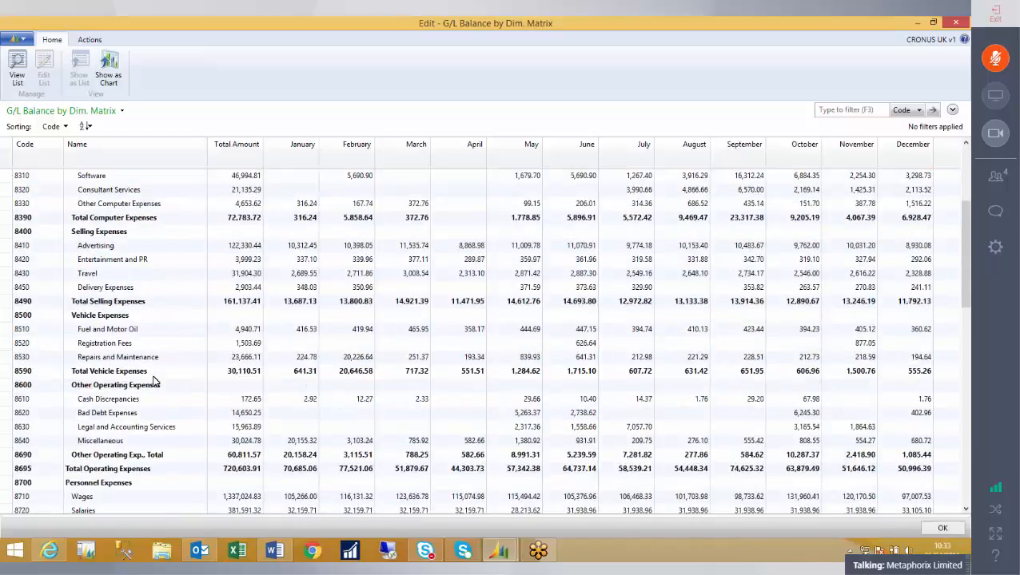
{"action": "scroll", "coordinate": [155, 382], "scroll_direction": "down", "scroll_amount": 3}
{"action": "scroll", "coordinate": [155, 381], "scroll_direction": "up", "scroll_amount": 10}
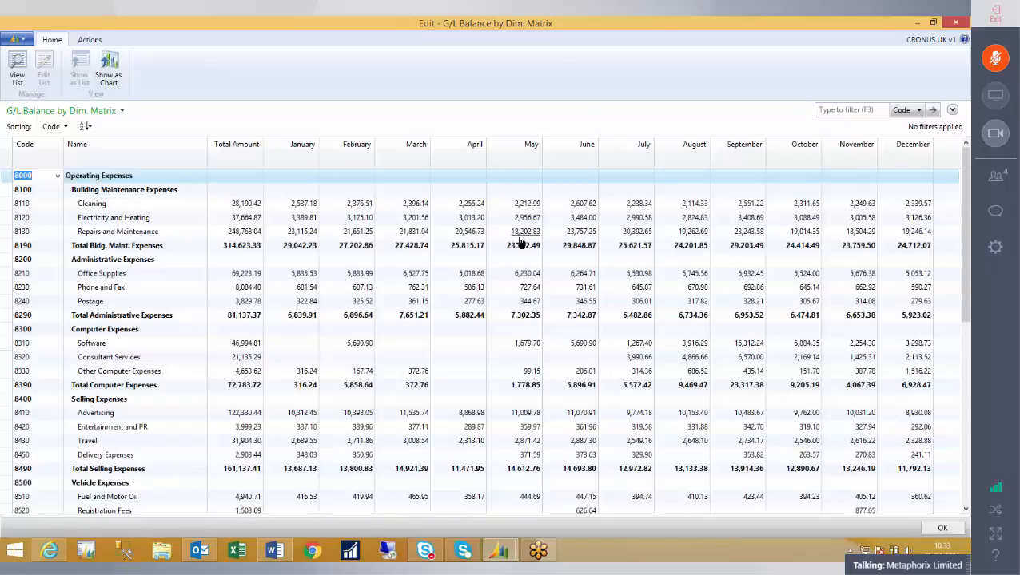
{"action": "key", "text": "Escape"}
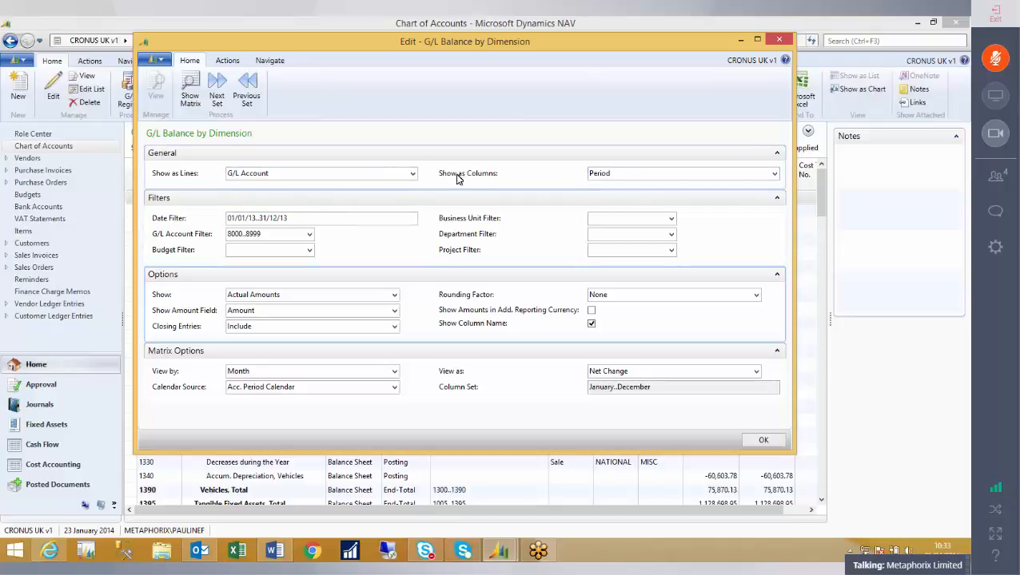
Change the matrix columns to the DEPARTMENT dimension and show the resulting matrix
{"action": "left_click", "coordinate": [772, 174]}
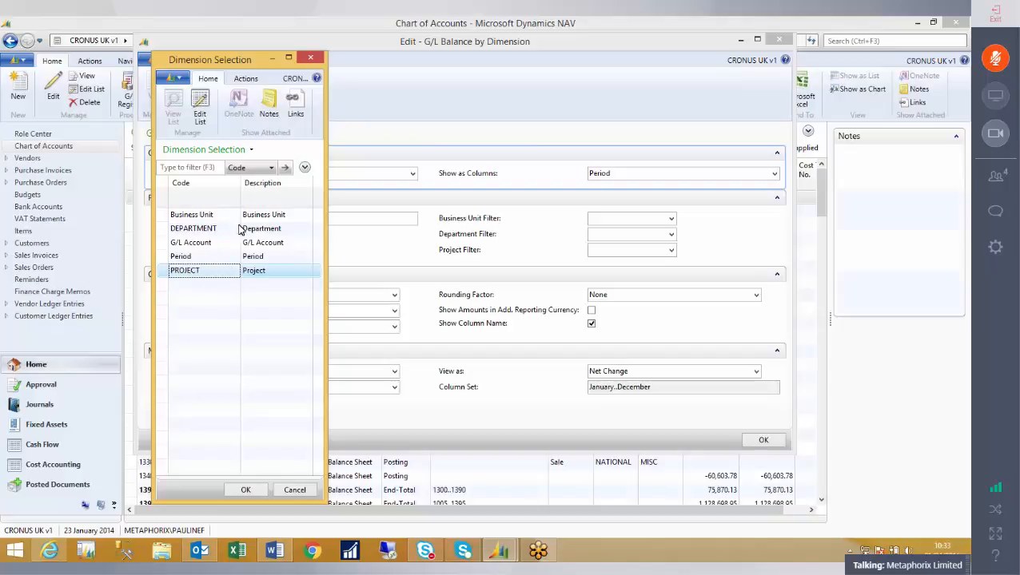
{"action": "left_click", "coordinate": [211, 231]}
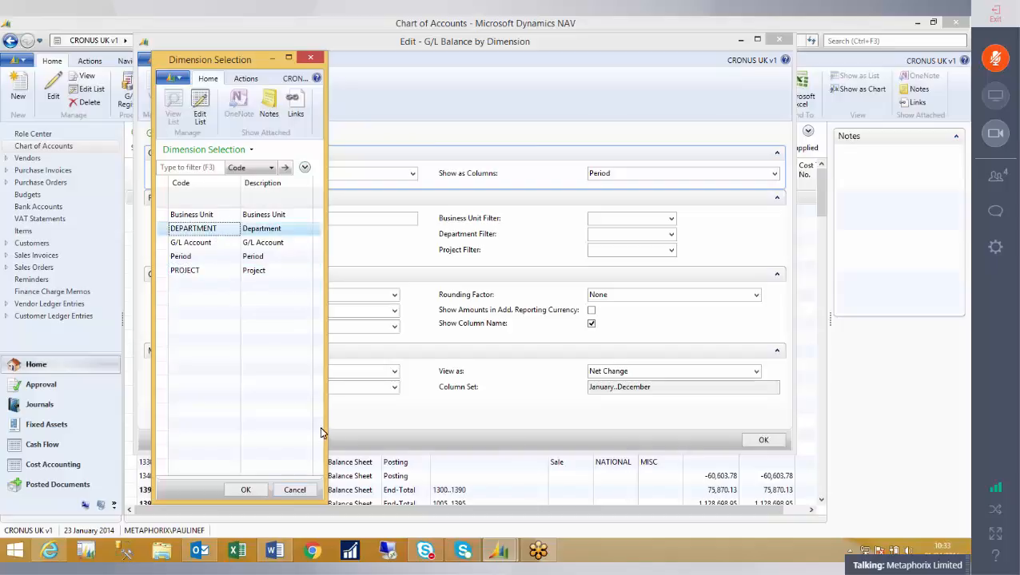
{"action": "left_click", "coordinate": [248, 490]}
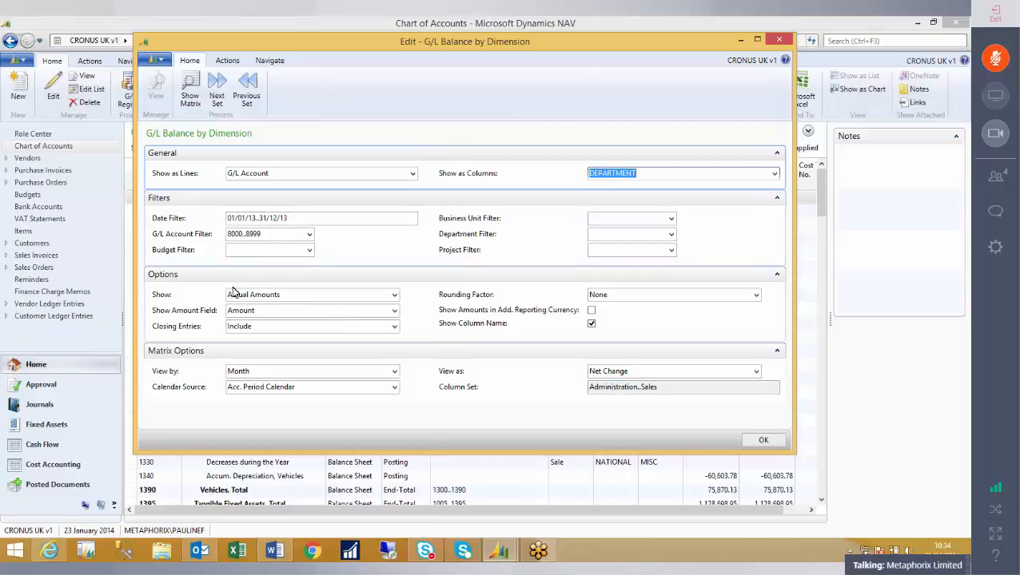
{"action": "left_click", "coordinate": [190, 83]}
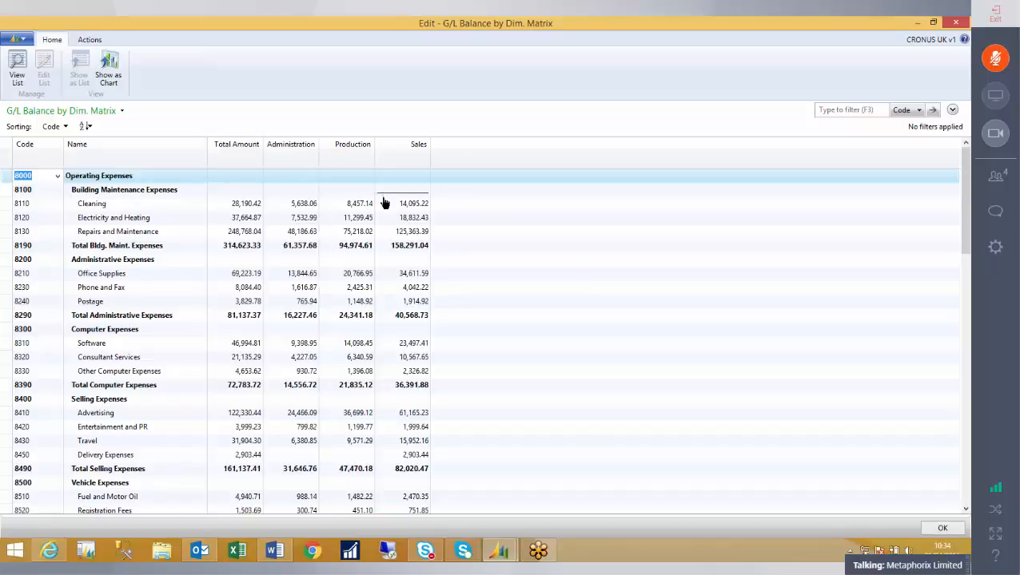
Drill down into the ledger entries behind the Sales amount for account 8110 Cleaning, and return to the Chart of Accounts
{"action": "left_click", "coordinate": [414, 207]}
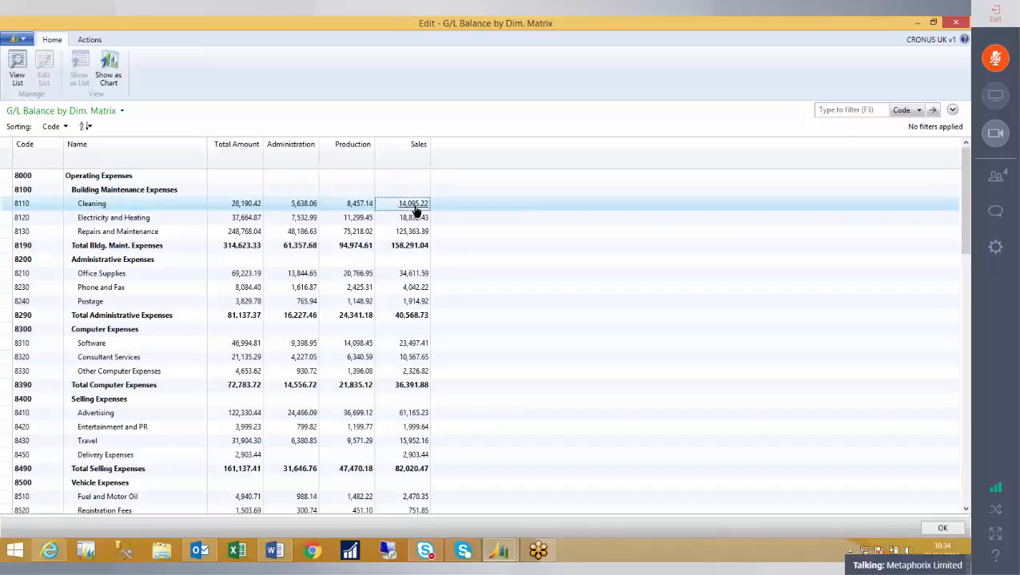
{"action": "left_click", "coordinate": [414, 204]}
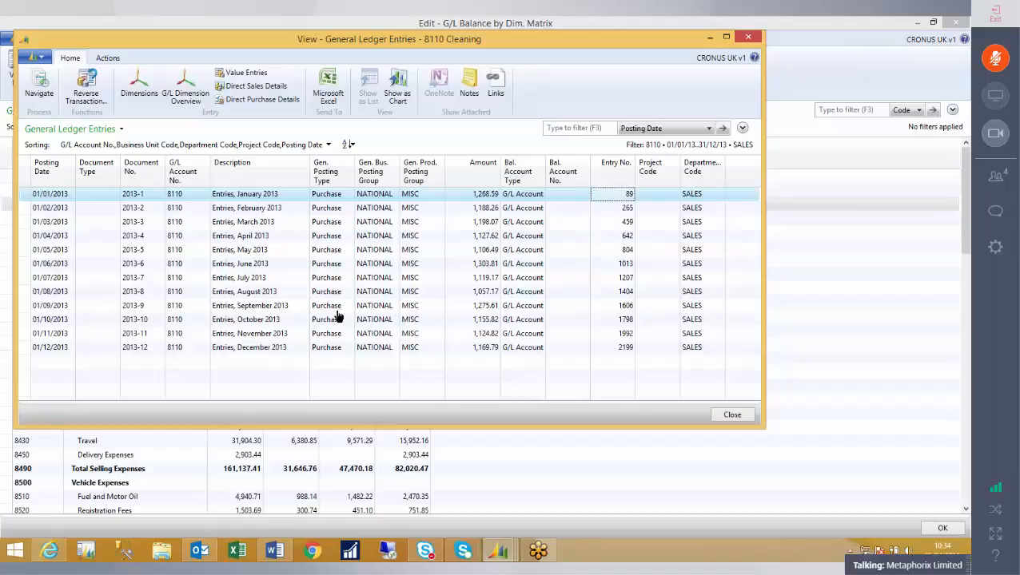
{"action": "key", "text": "Escape"}
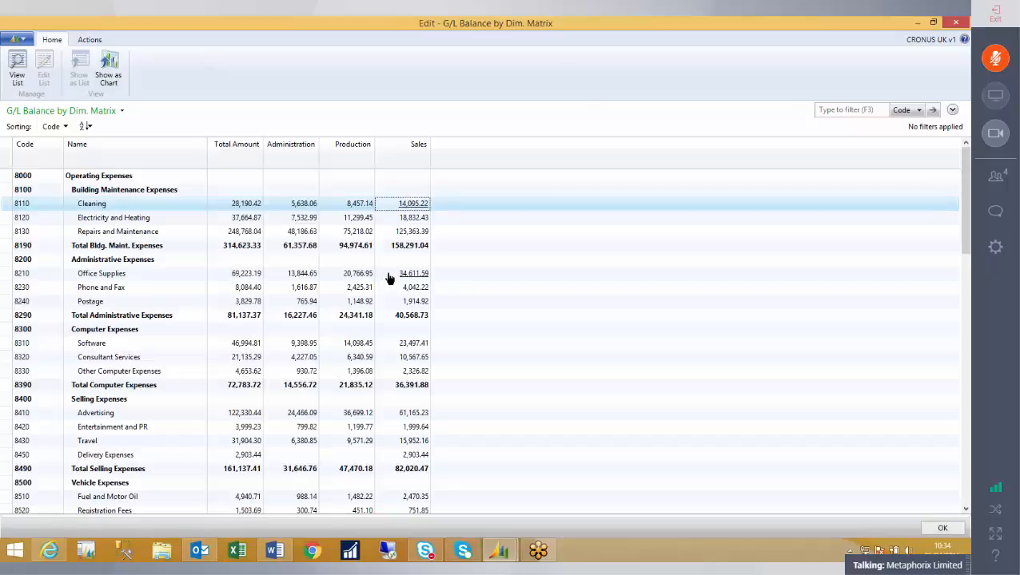
{"action": "key", "text": "Escape"}
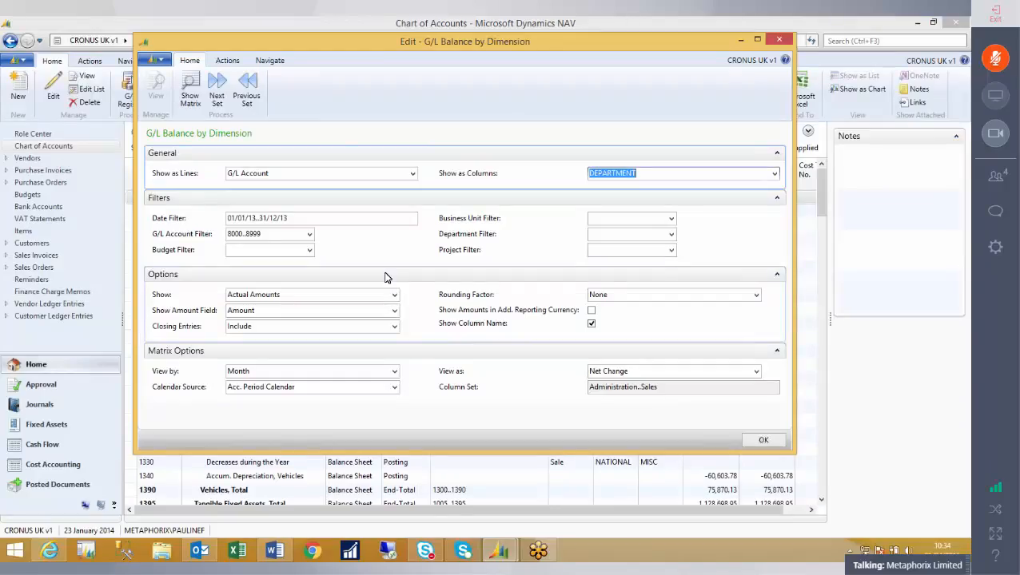
{"action": "key", "text": "Escape"}
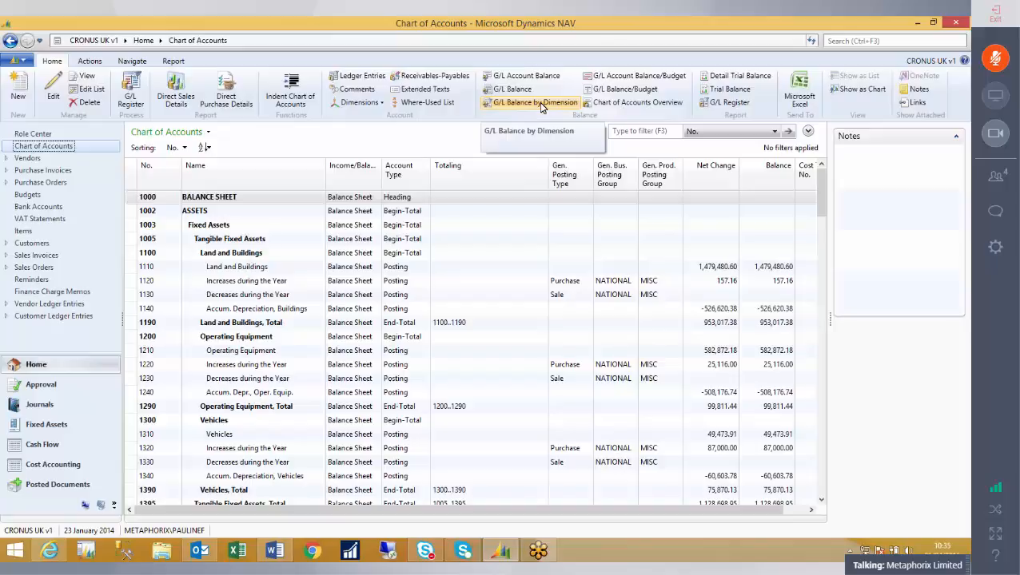
Find the Trial Balance by Period report among the Chart of Accounts reports and open its options
{"action": "left_click", "coordinate": [30, 135]}
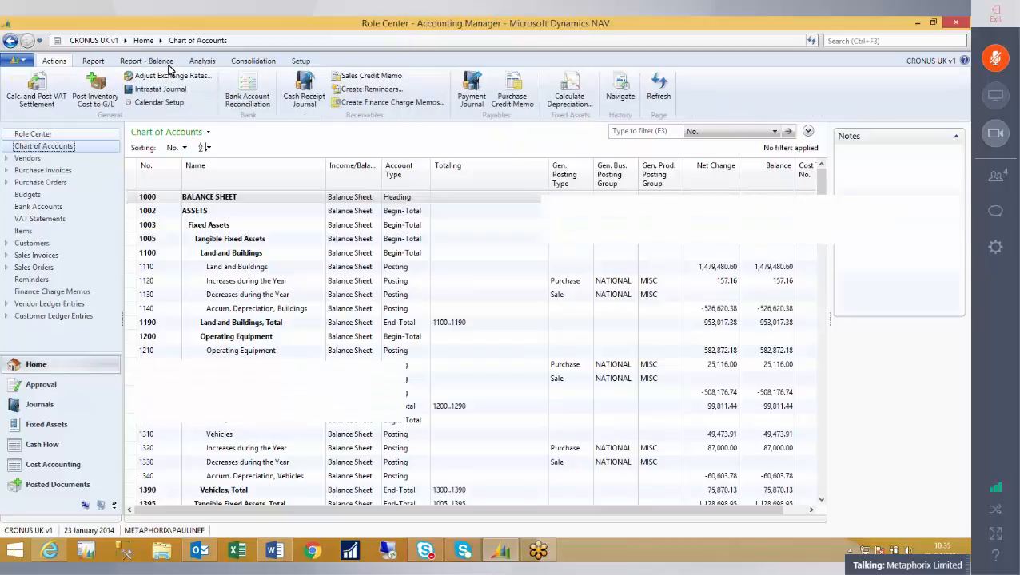
{"action": "left_click", "coordinate": [93, 63]}
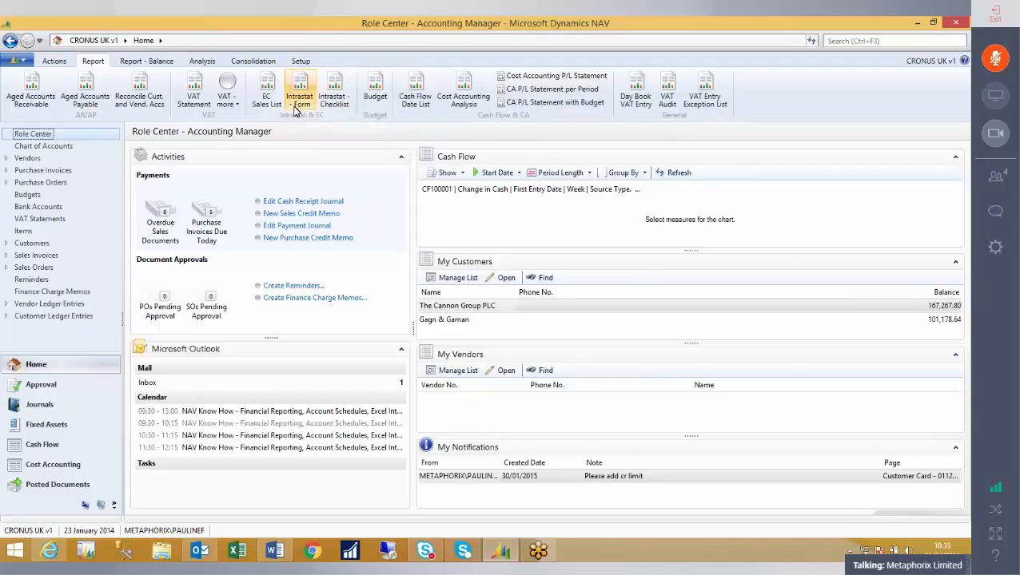
{"action": "left_click", "coordinate": [72, 147]}
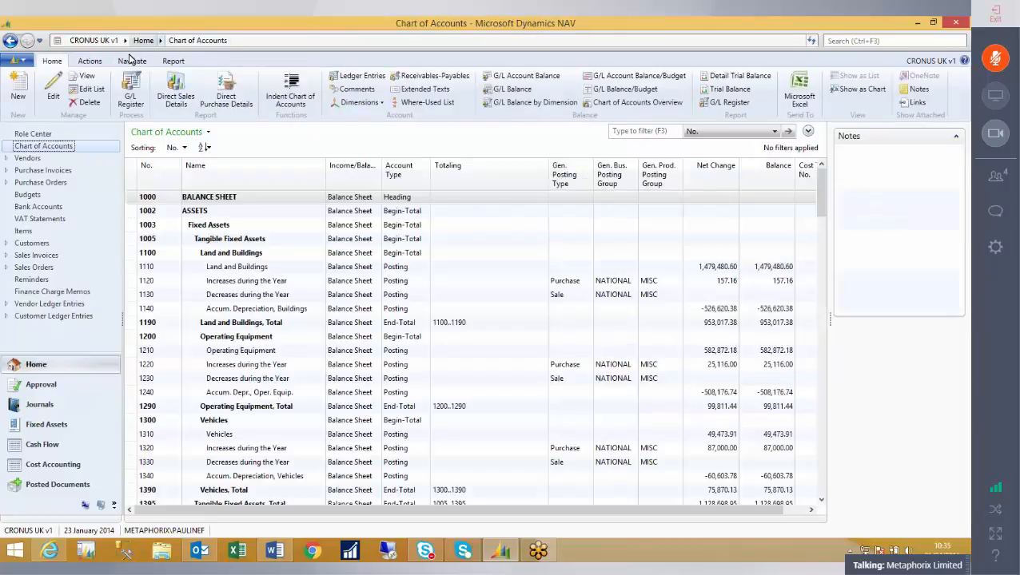
{"action": "left_click", "coordinate": [172, 62]}
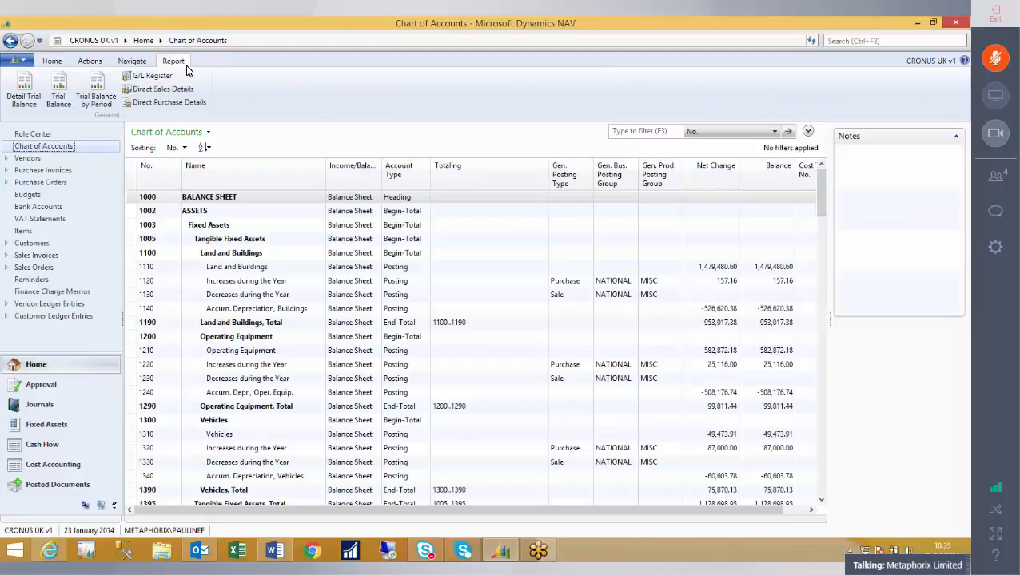
{"action": "left_click", "coordinate": [95, 90]}
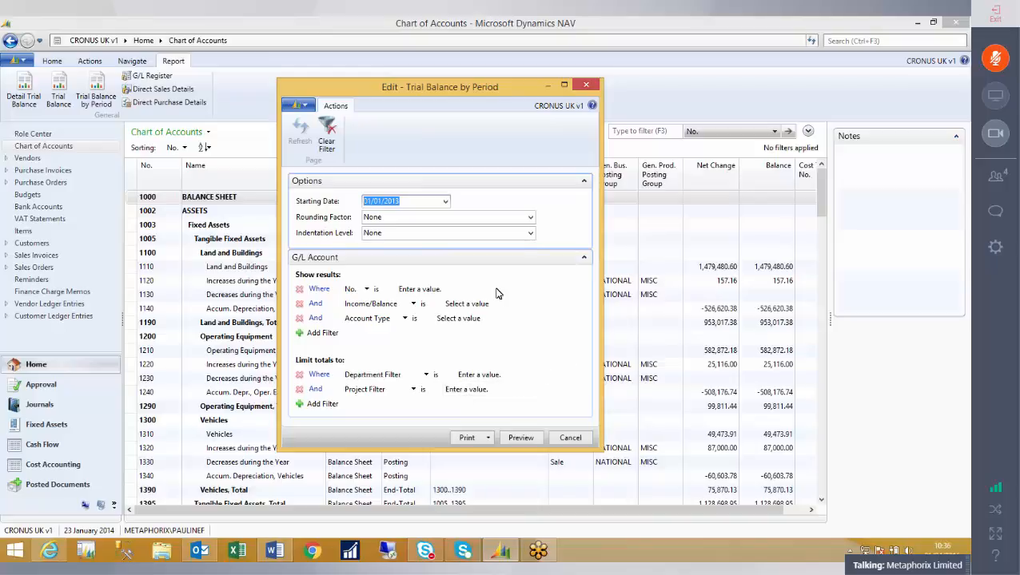
Preview the Trial Balance by Period report and look through its account balances per month
{"action": "left_click", "coordinate": [524, 444]}
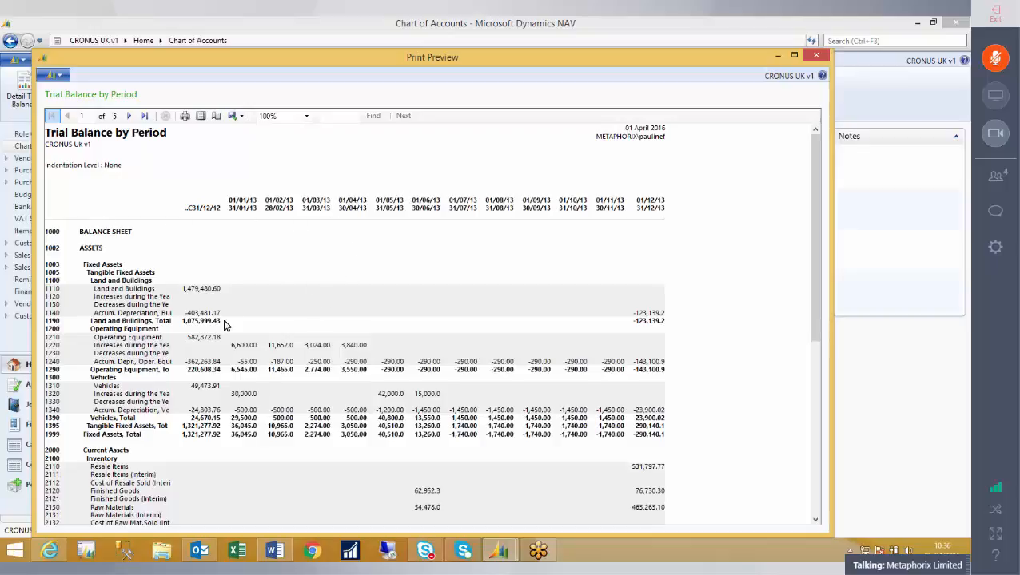
{"action": "scroll", "coordinate": [229, 322], "scroll_direction": "down", "scroll_amount": 1}
{"action": "scroll", "coordinate": [229, 322], "scroll_direction": "down", "scroll_amount": 7}
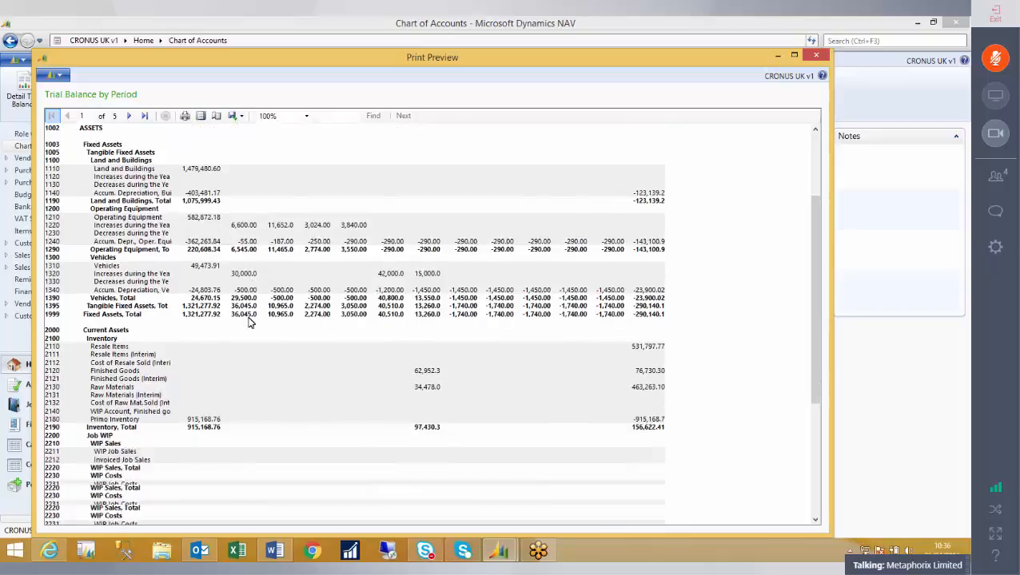
{"action": "scroll", "coordinate": [248, 322], "scroll_direction": "down", "scroll_amount": 10}
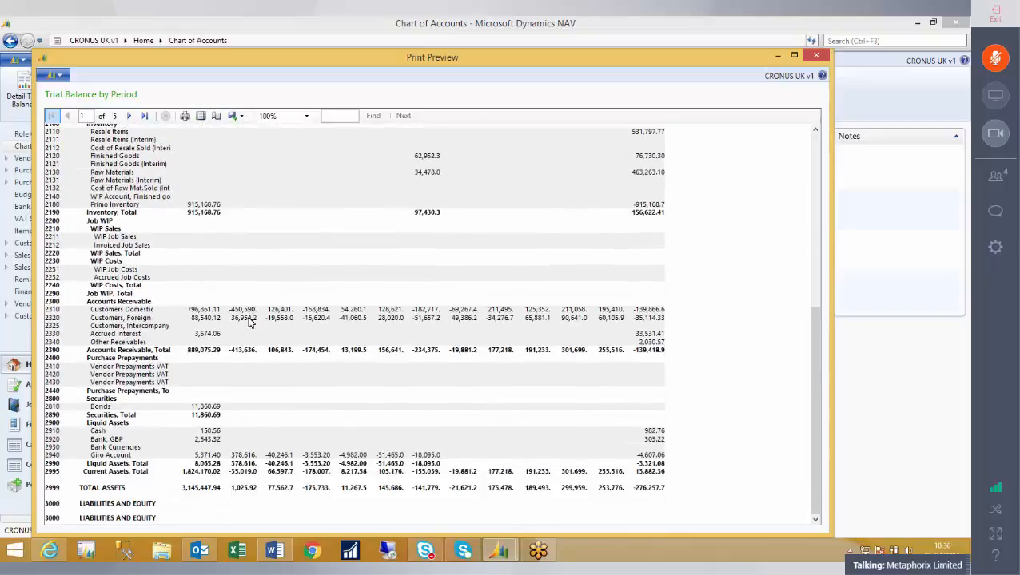
{"action": "scroll", "coordinate": [249, 322], "scroll_direction": "up", "scroll_amount": 9}
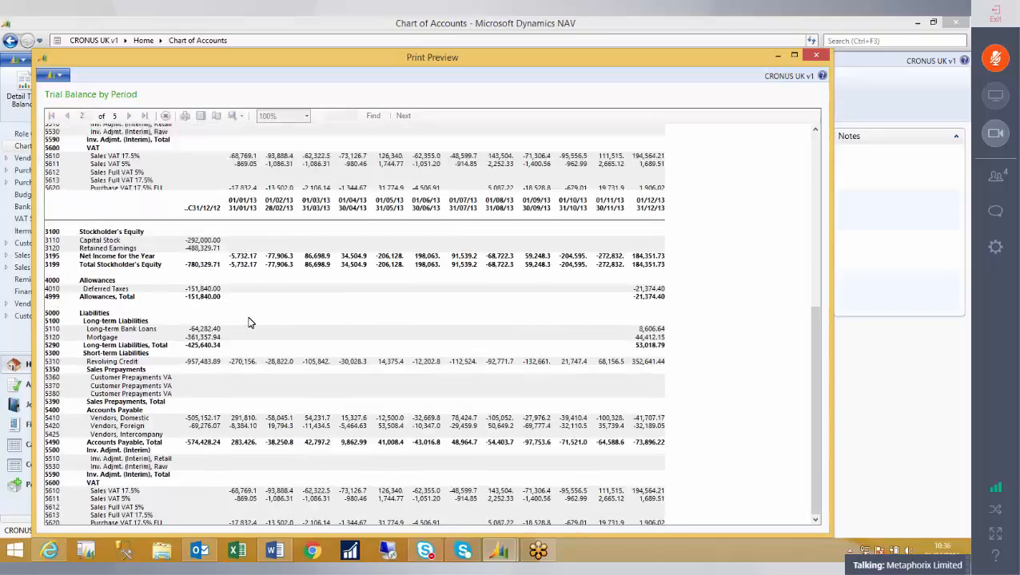
{"action": "scroll", "coordinate": [248, 322], "scroll_direction": "up", "scroll_amount": 8}
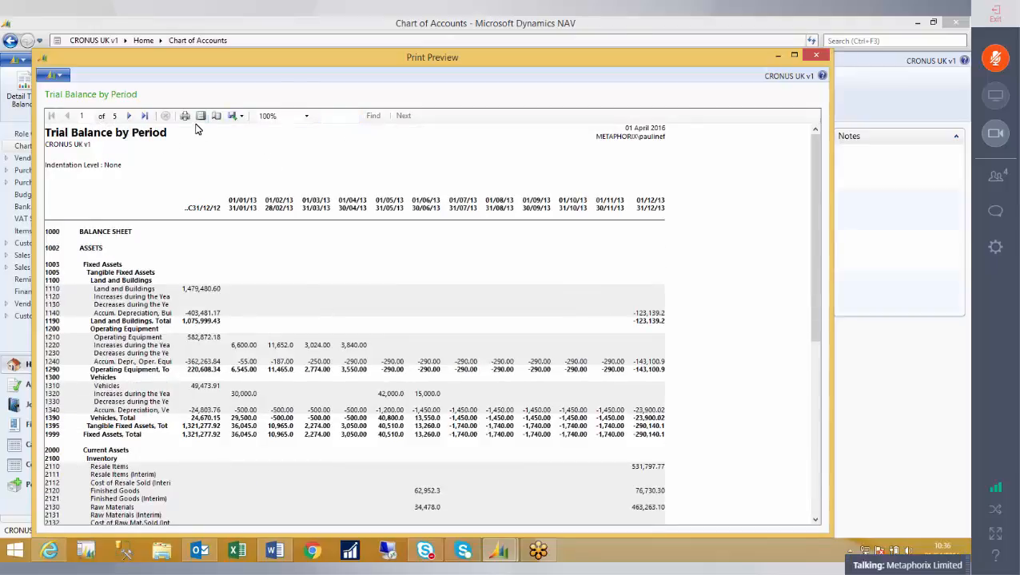
Check the export formats available for the Trial Balance by Period preview, then close the preview
{"action": "left_click", "coordinate": [242, 118]}
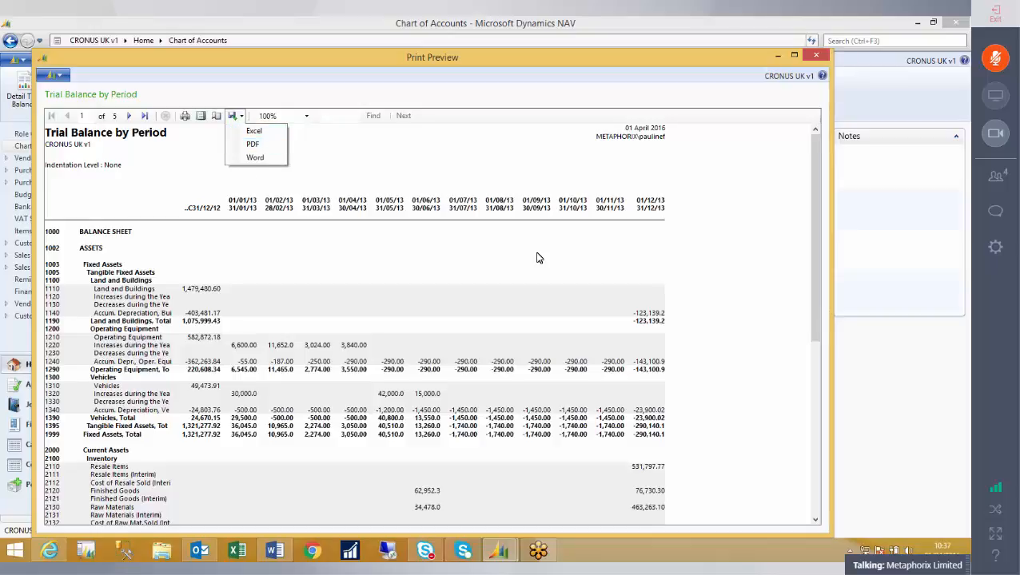
{"action": "left_click", "coordinate": [595, 182]}
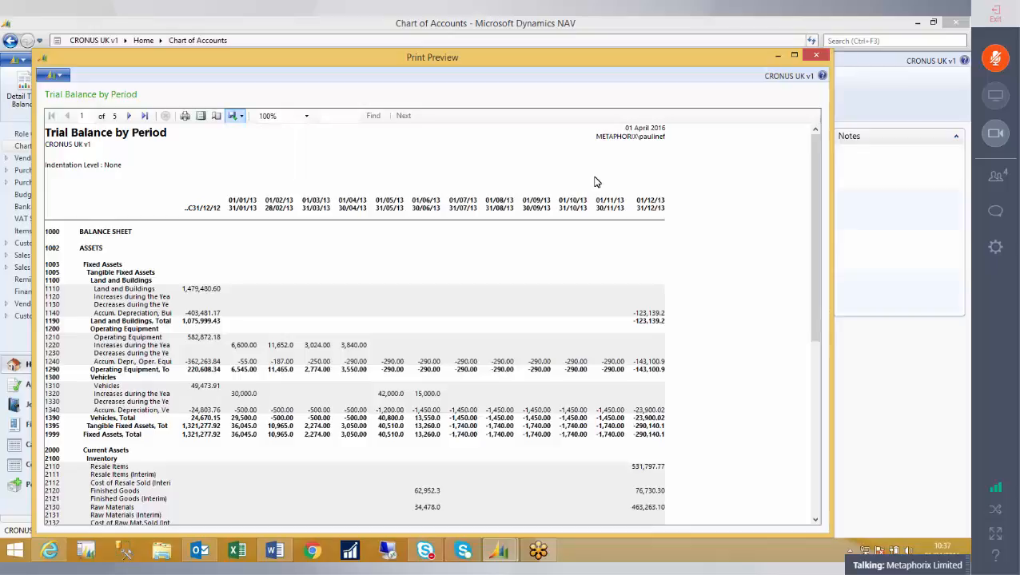
{"action": "key", "text": "Escape"}
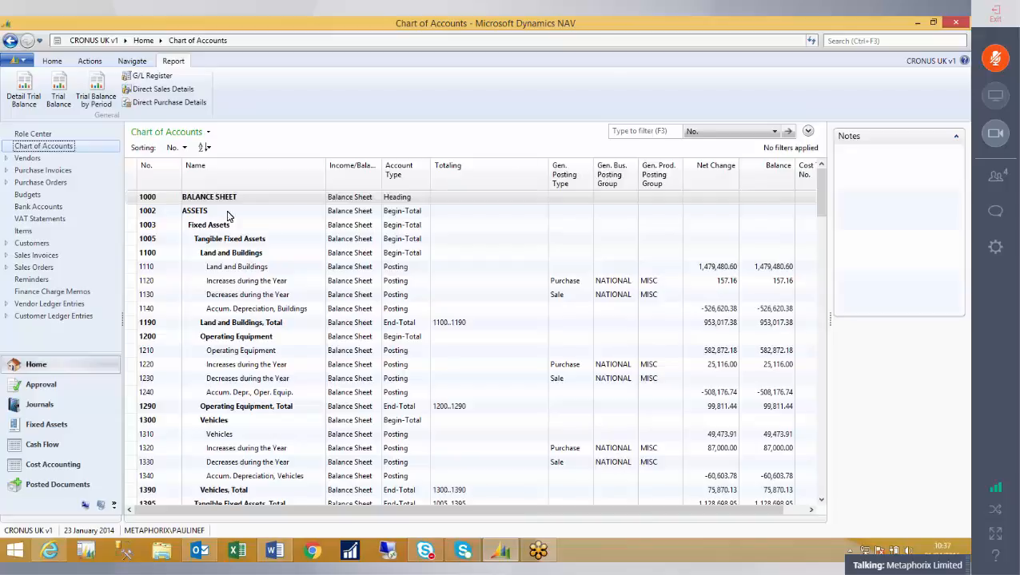
Return to the Role Center and open the Account Schedules list from the analysis functions
{"action": "left_click", "coordinate": [35, 135]}
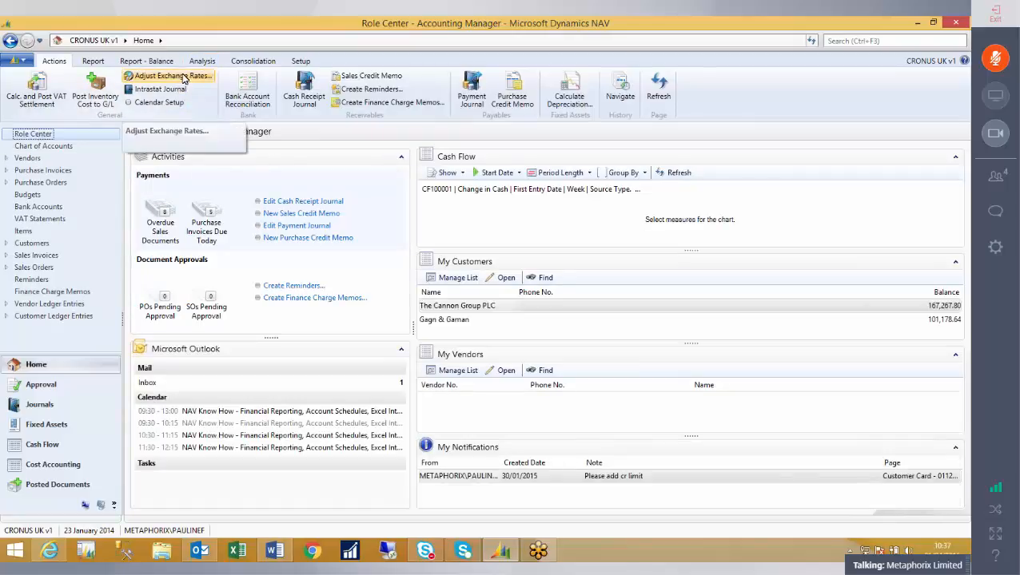
{"action": "left_click", "coordinate": [202, 63]}
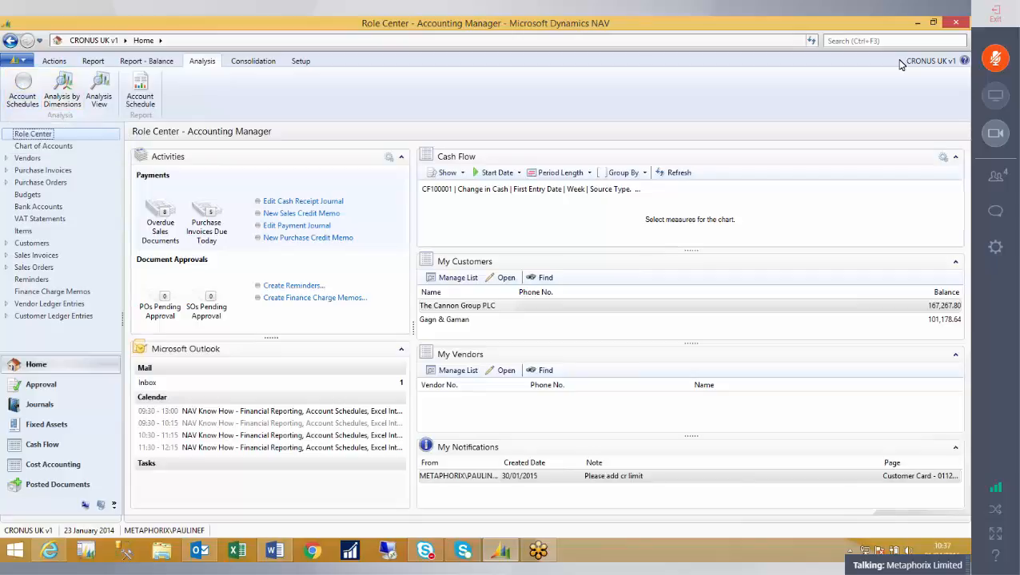
{"action": "left_click", "coordinate": [843, 40]}
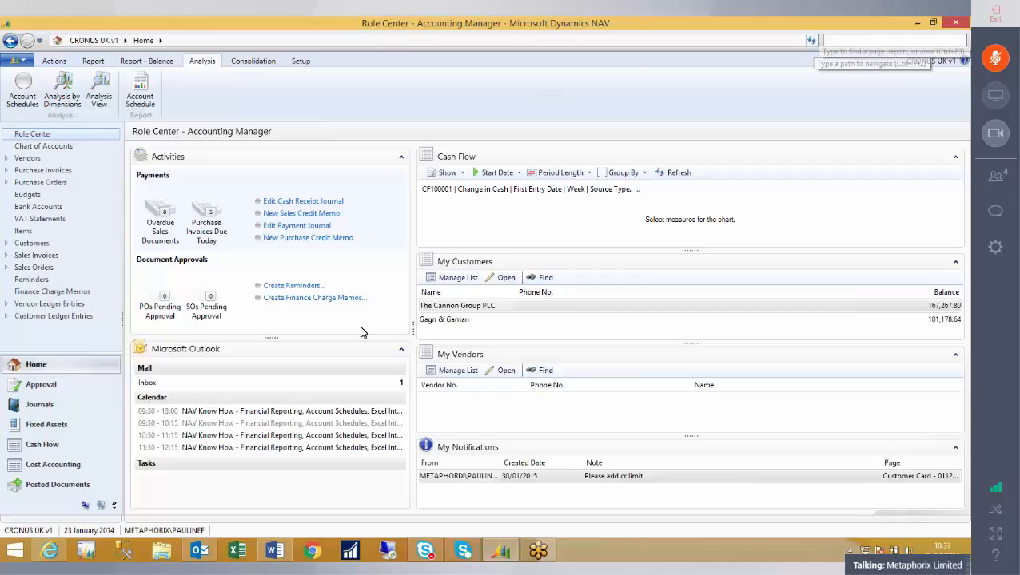
{"action": "left_click", "coordinate": [26, 86]}
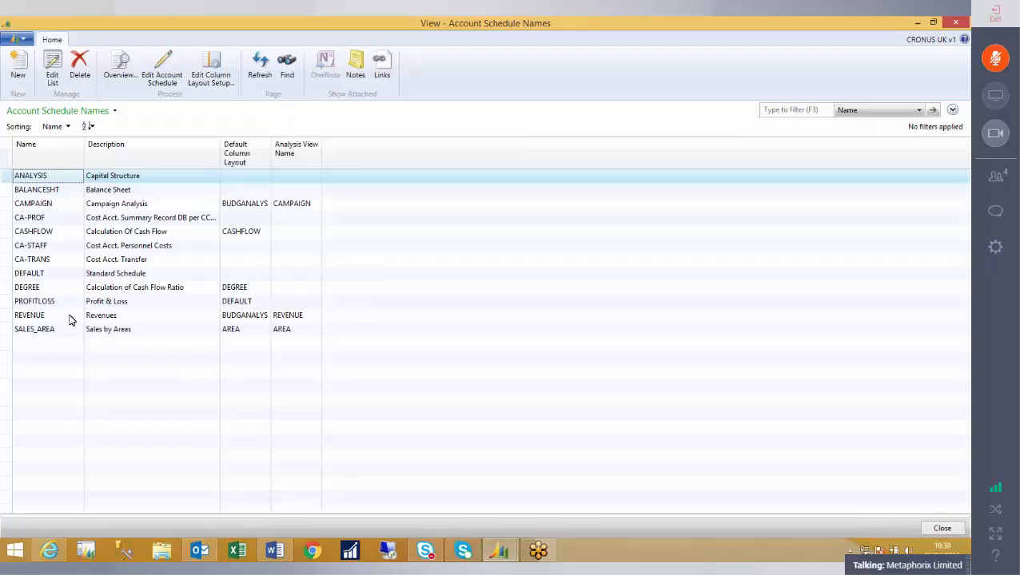
Open the overview of the PROFITLOSS account schedule to view its rows and column amounts
{"action": "left_click", "coordinate": [112, 304]}
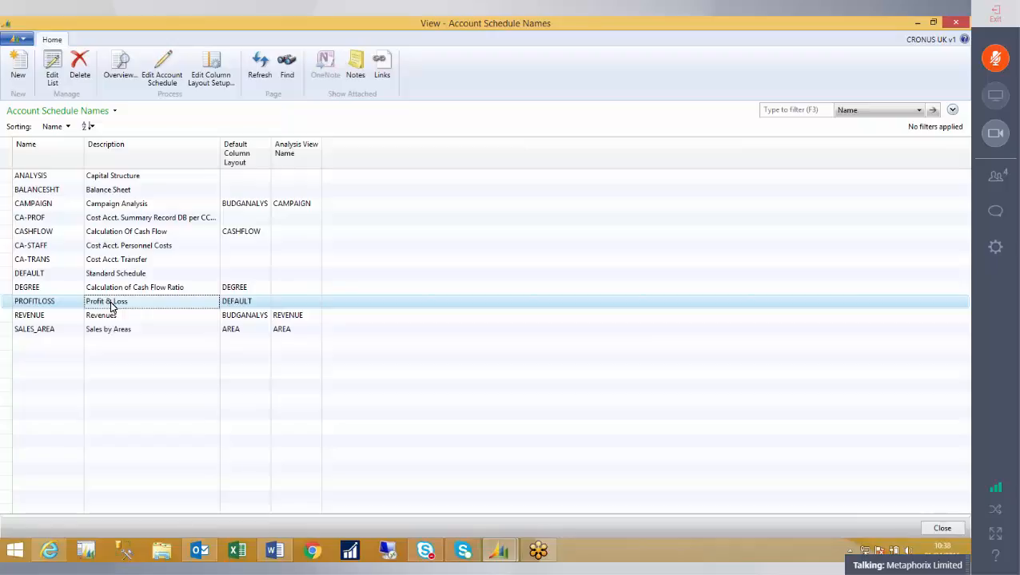
{"action": "left_click", "coordinate": [121, 70]}
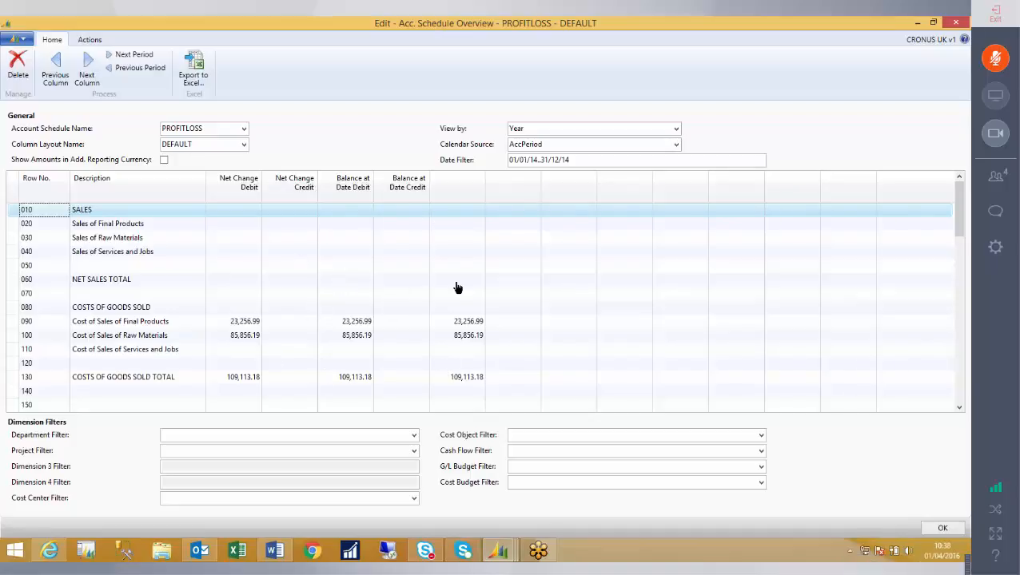
{"action": "key", "text": "Escape"}
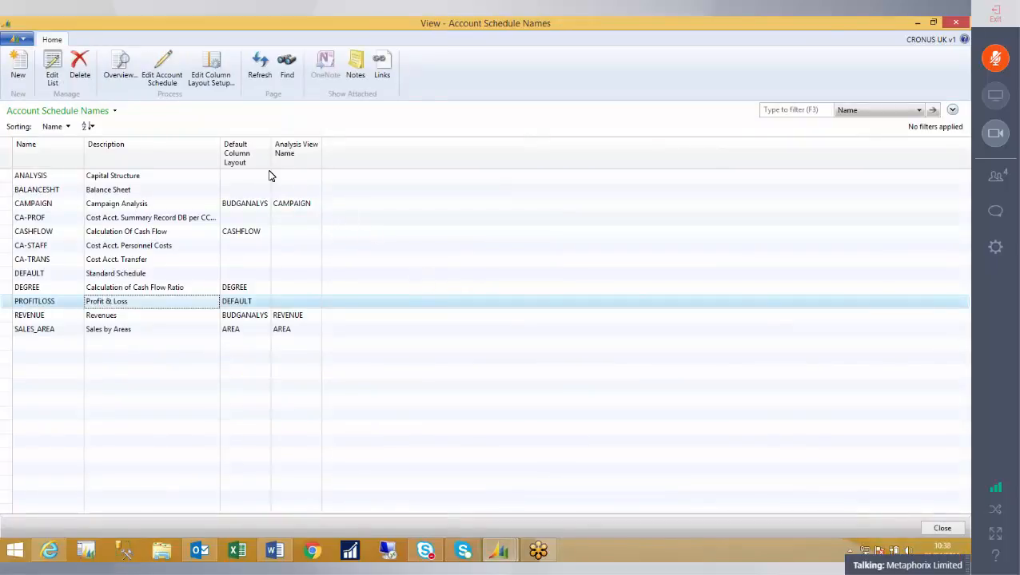
{"action": "left_click", "coordinate": [122, 75]}
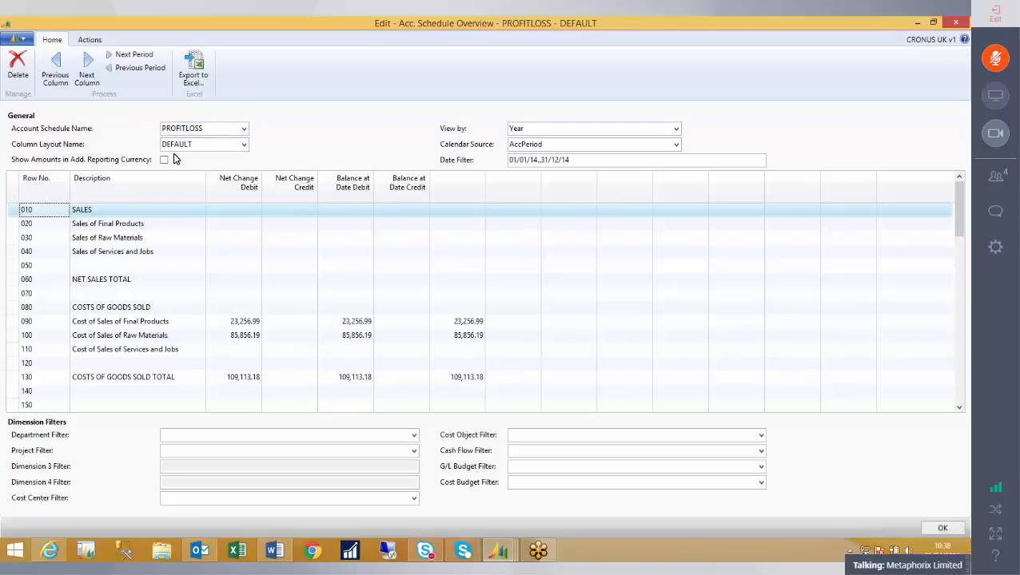
Open the print options for the PROFITLOSS schedule and set the column layout to BAL_BUDG
{"action": "left_click", "coordinate": [90, 40]}
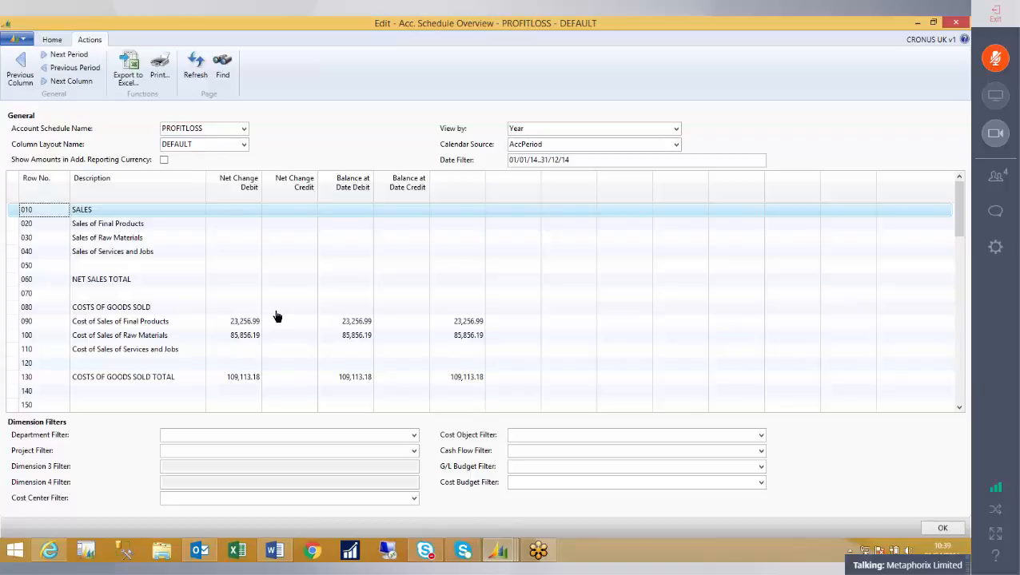
{"action": "left_click", "coordinate": [161, 67]}
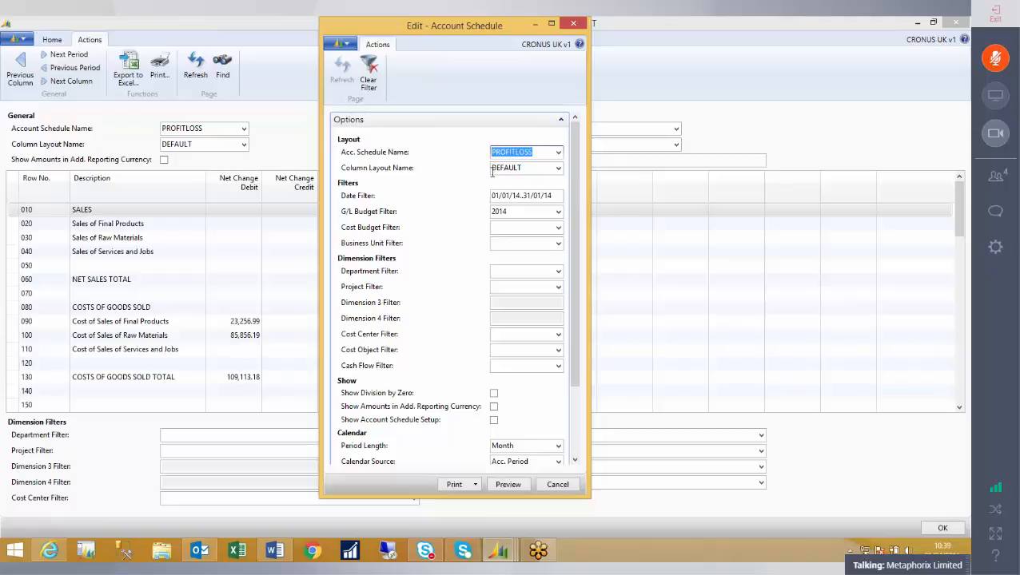
{"action": "left_click", "coordinate": [559, 167]}
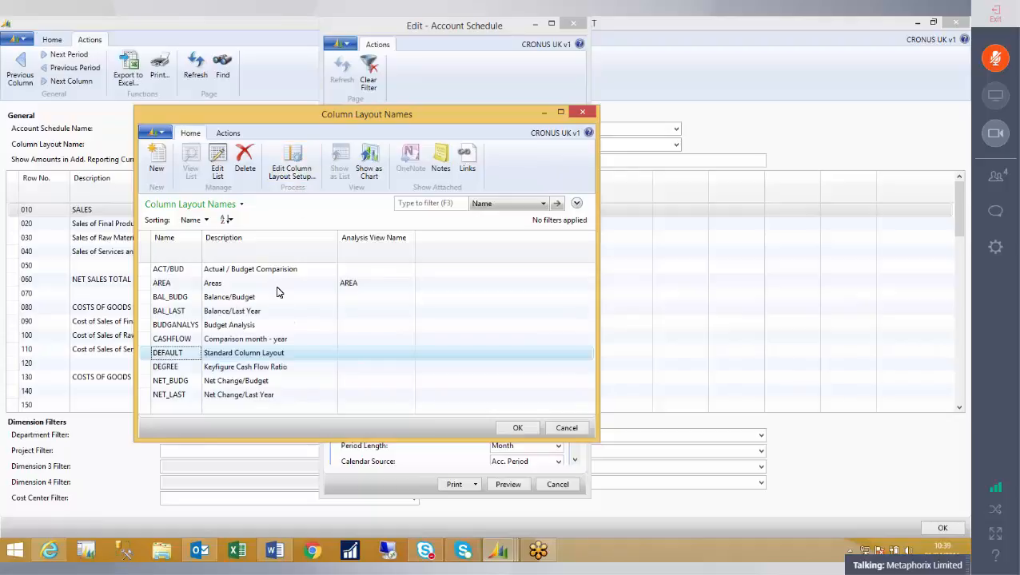
{"action": "left_click", "coordinate": [215, 301]}
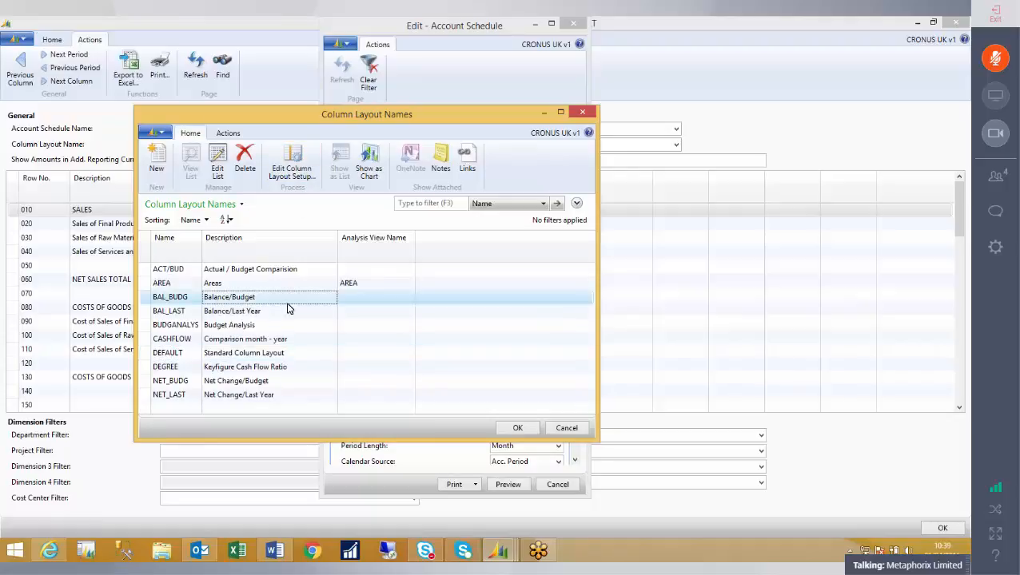
{"action": "left_click", "coordinate": [519, 429]}
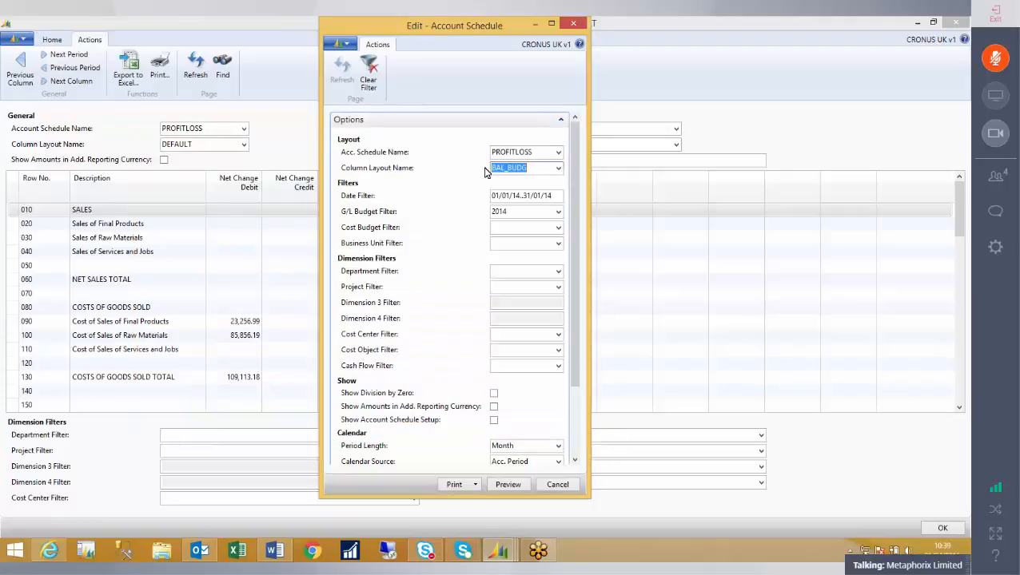
Set the report's date filter to 01/01/13..31/01/13 and its G/L budget filter to 2013
{"action": "left_click", "coordinate": [520, 198]}
{"action": "left_click", "coordinate": [519, 198]}
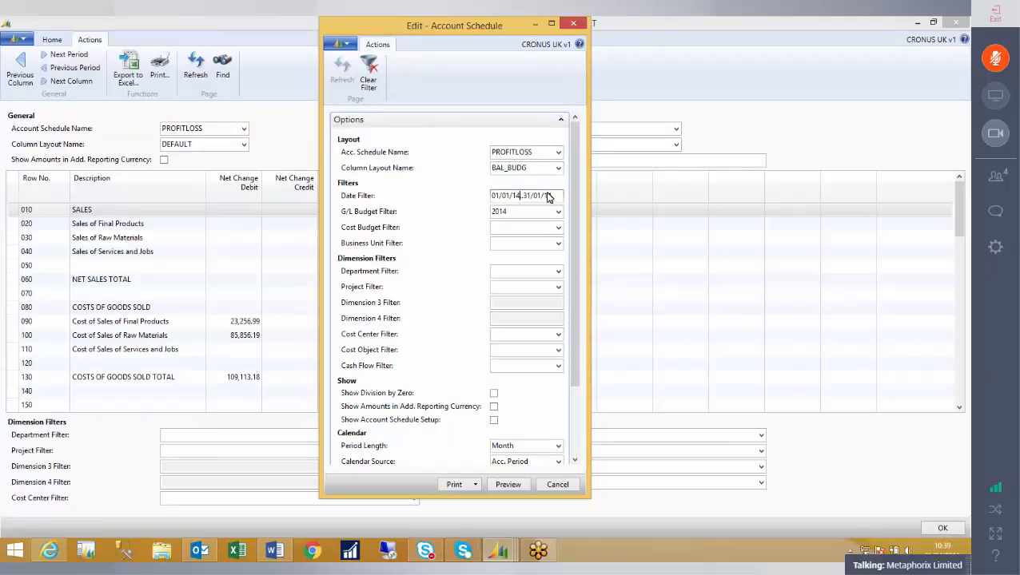
{"action": "key", "text": "BackSpace"}
{"action": "type", "text": "3"}
{"action": "left_click", "coordinate": [537, 226]}
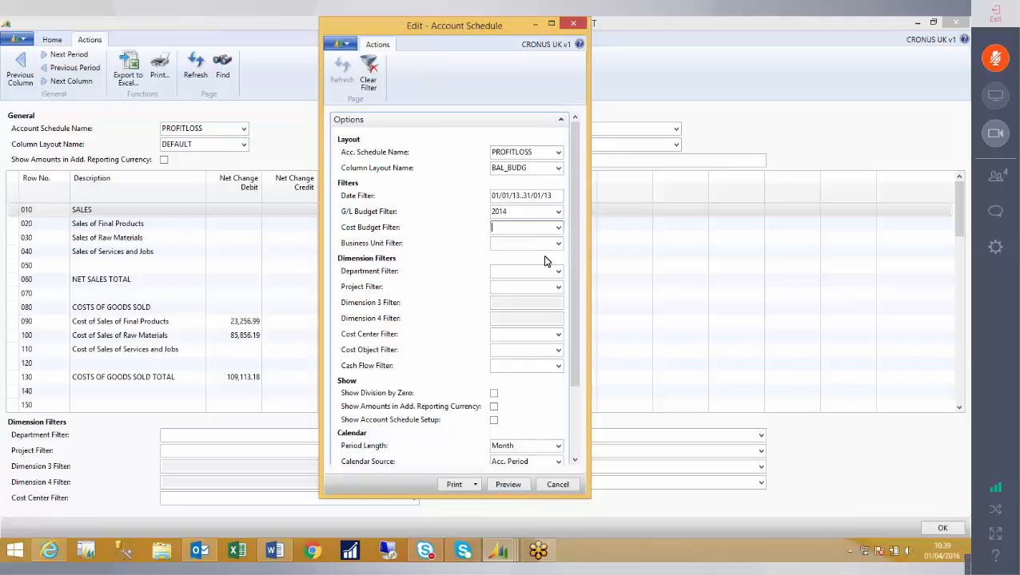
{"action": "left_click", "coordinate": [559, 213]}
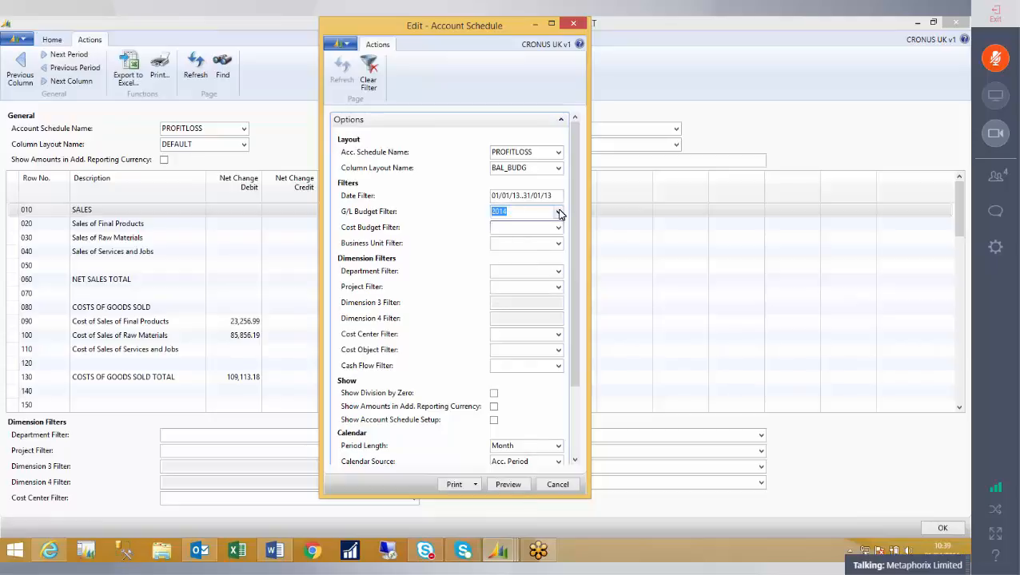
{"action": "left_click", "coordinate": [558, 213]}
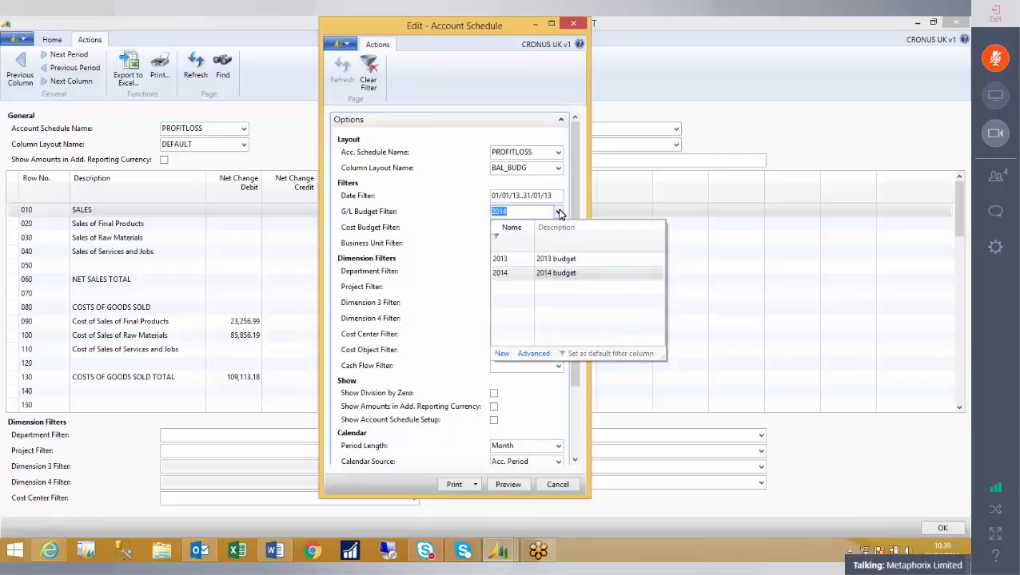
{"action": "left_click", "coordinate": [500, 258]}
{"action": "left_click", "coordinate": [508, 227]}
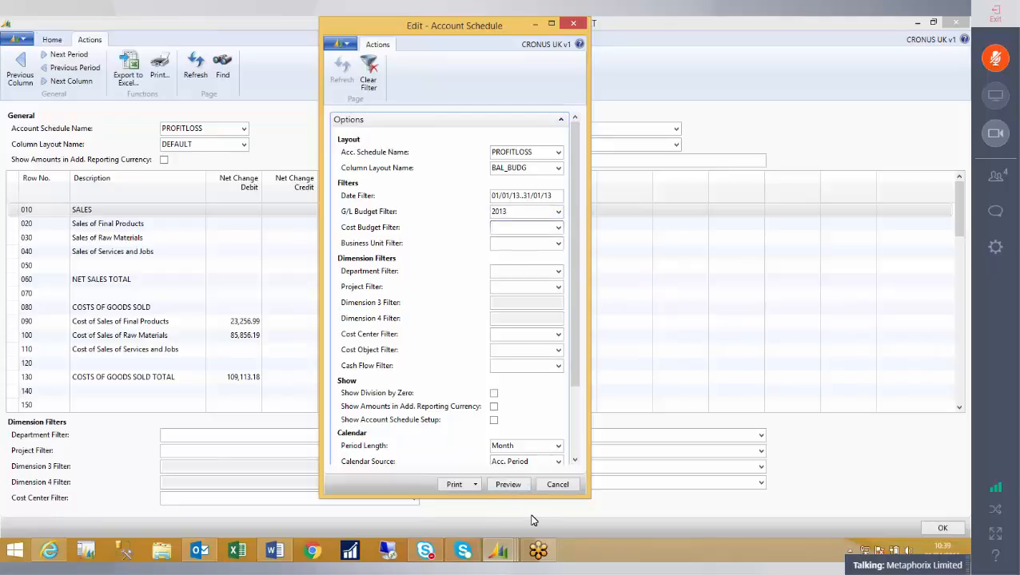
Preview the Account Schedule report, look through its profit and loss rows, and return to the Account Schedule Names list
{"action": "left_click", "coordinate": [505, 485]}
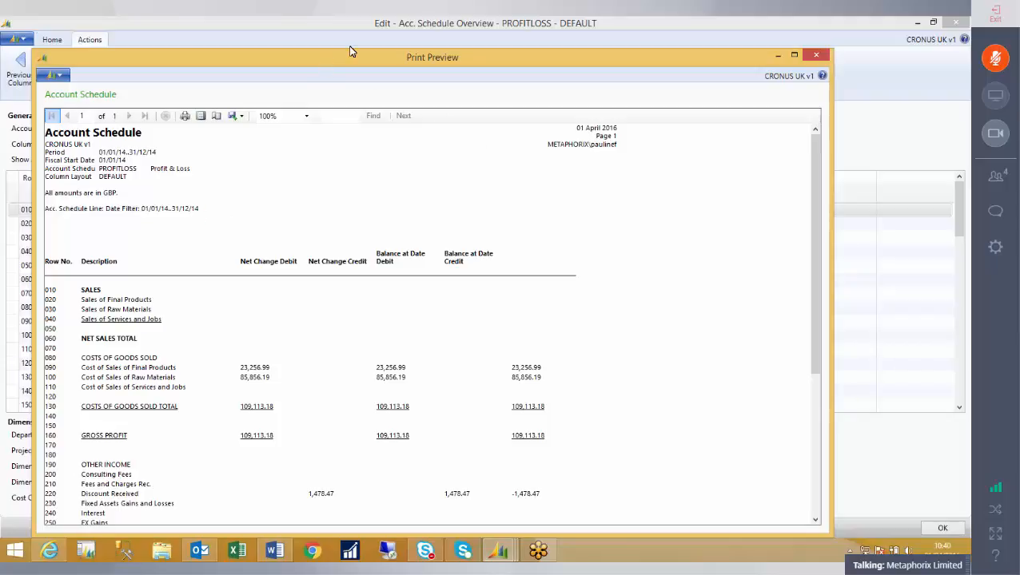
{"action": "left_click_drag", "start_coordinate": [363, 41], "coordinate": [408, 20]}
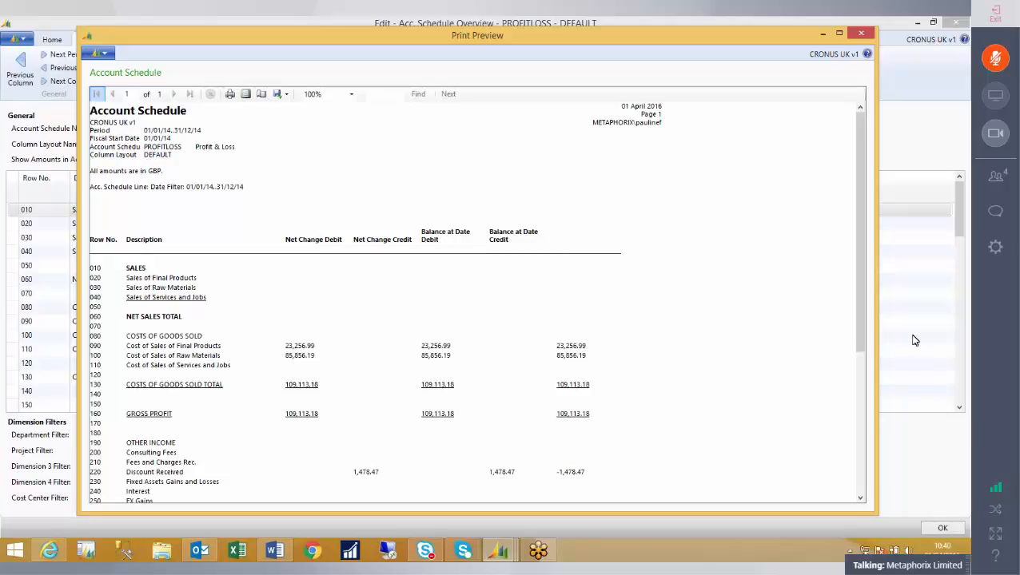
{"action": "left_click_drag", "start_coordinate": [861, 336], "coordinate": [859, 426]}
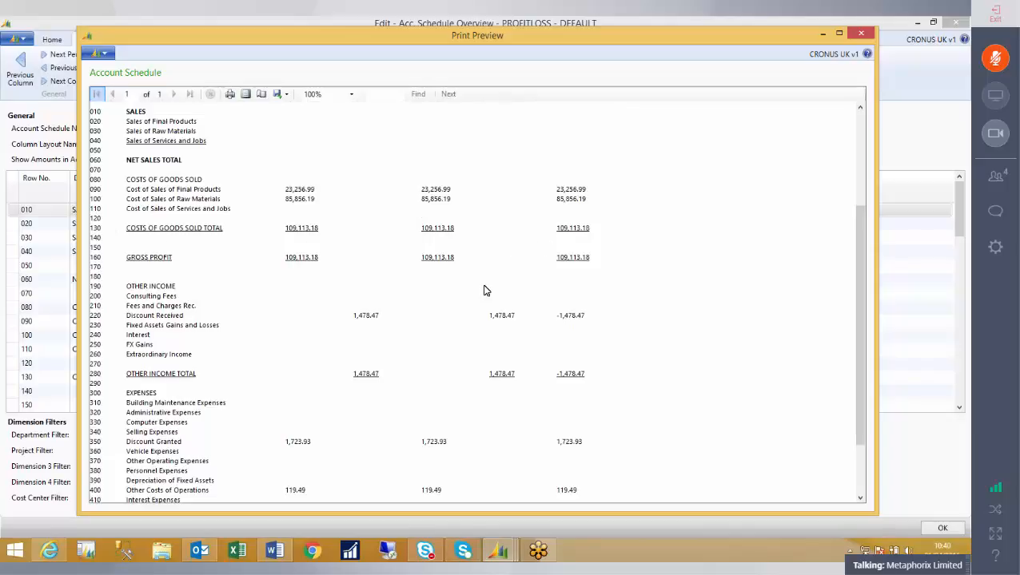
{"action": "scroll", "coordinate": [339, 282], "scroll_direction": "down", "scroll_amount": 1}
{"action": "scroll", "coordinate": [339, 282], "scroll_direction": "down", "scroll_amount": 1}
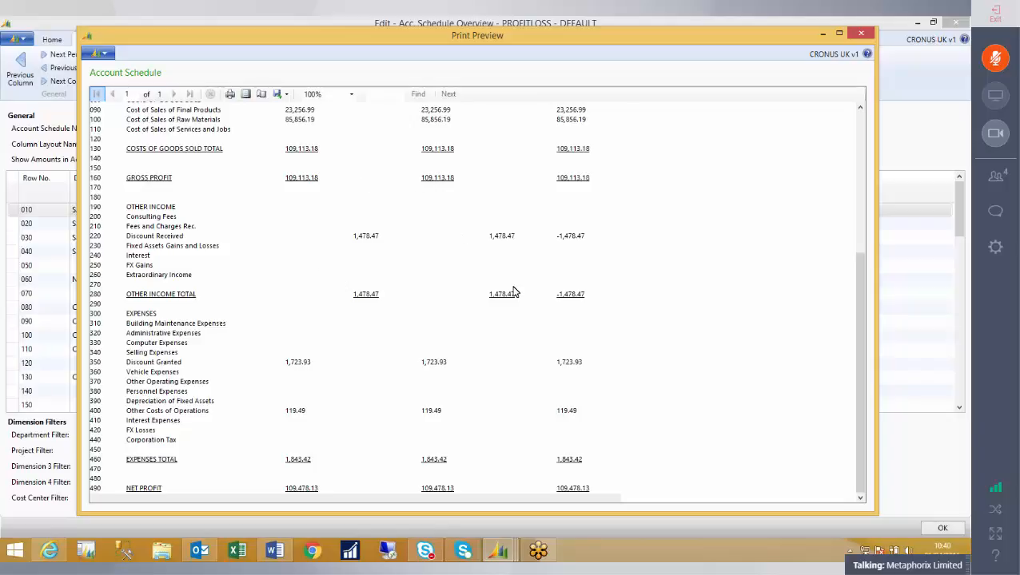
{"action": "scroll", "coordinate": [514, 292], "scroll_direction": "up", "scroll_amount": 2}
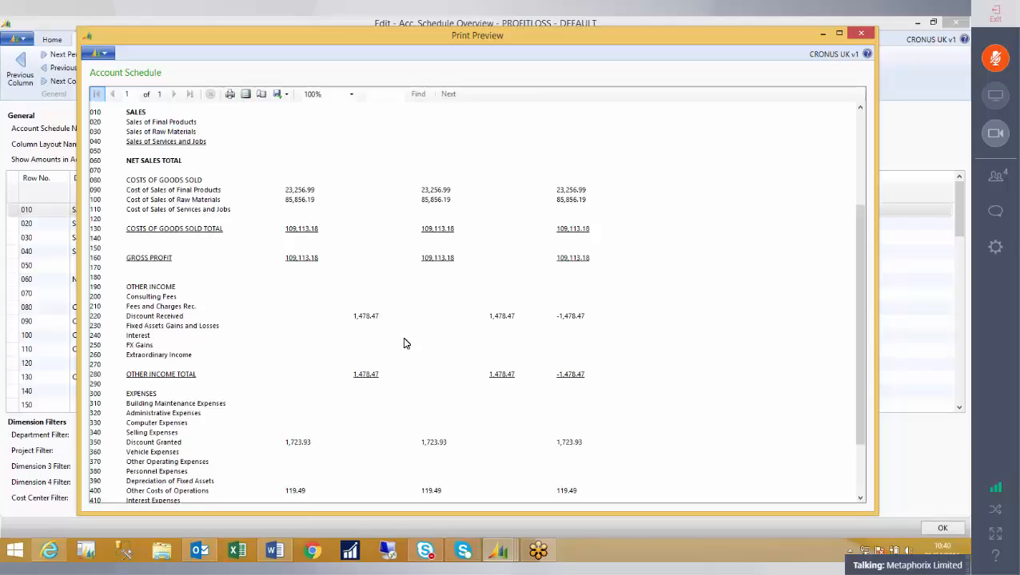
{"action": "key", "text": "Escape"}
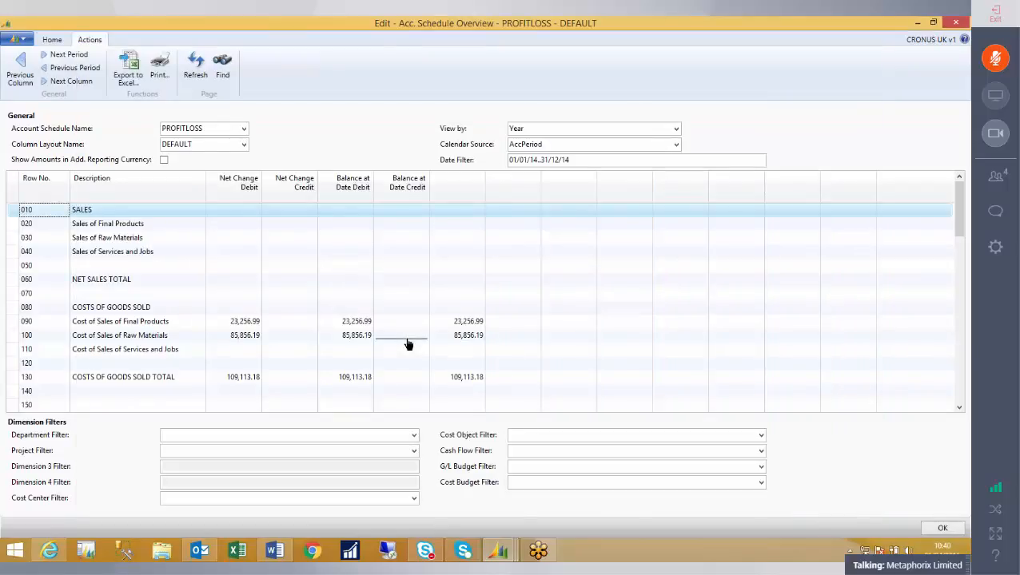
{"action": "key", "text": "Escape"}
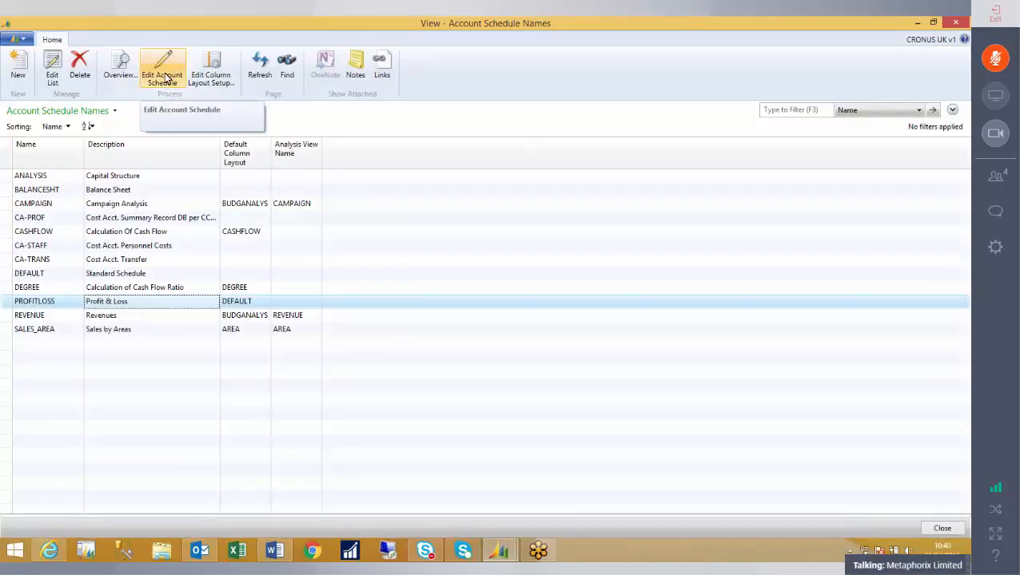
Open the PROFITLOSS account schedule for editing in a maximized window and widen the Totaling Type column
{"action": "left_click", "coordinate": [167, 76]}
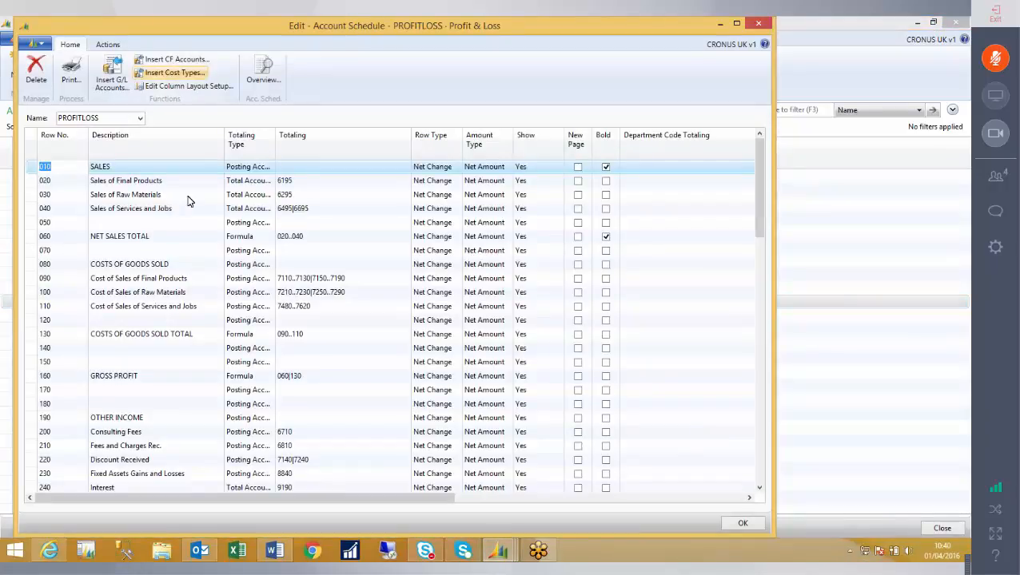
{"action": "left_click", "coordinate": [737, 24]}
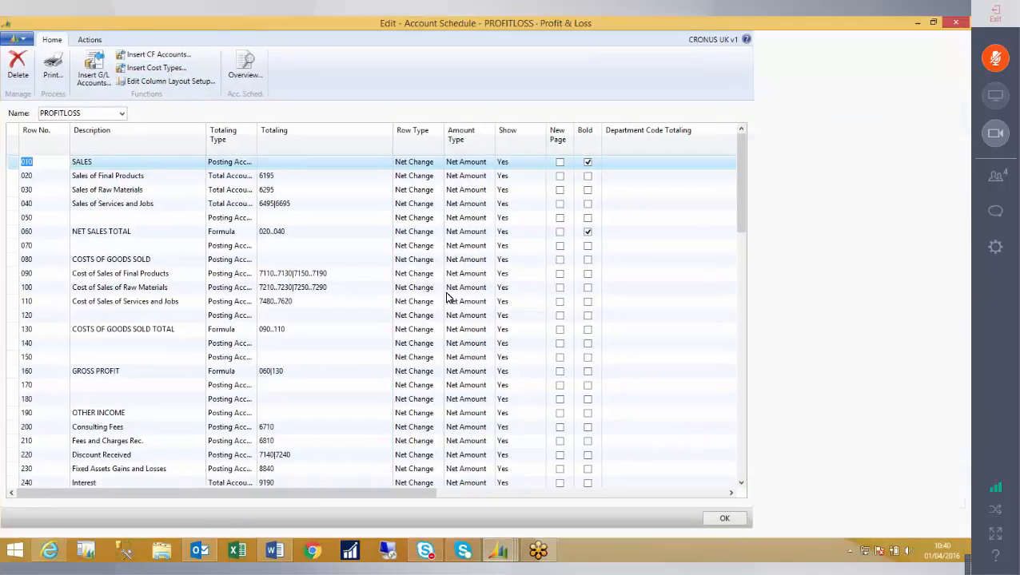
{"action": "left_click_drag", "start_coordinate": [256, 138], "coordinate": [322, 137]}
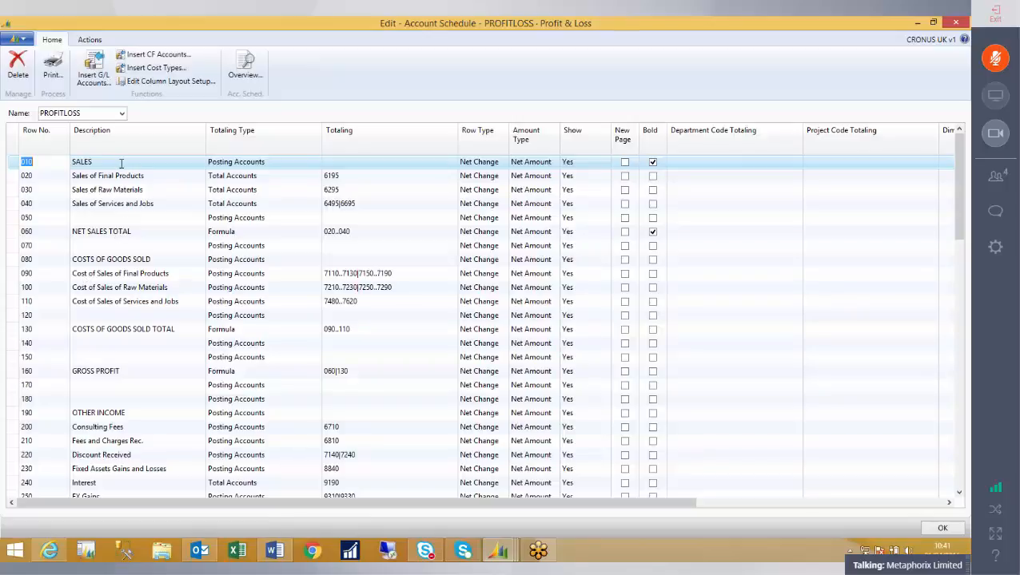
Review the available totaling types for the SALES row without changing its setting
{"action": "key", "text": "Tab"}
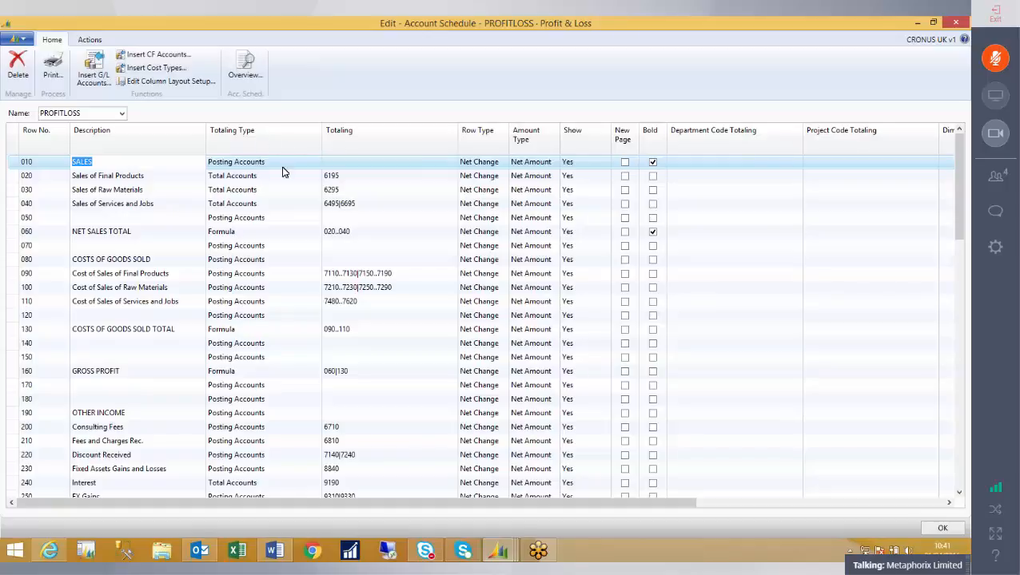
{"action": "left_click", "coordinate": [315, 164]}
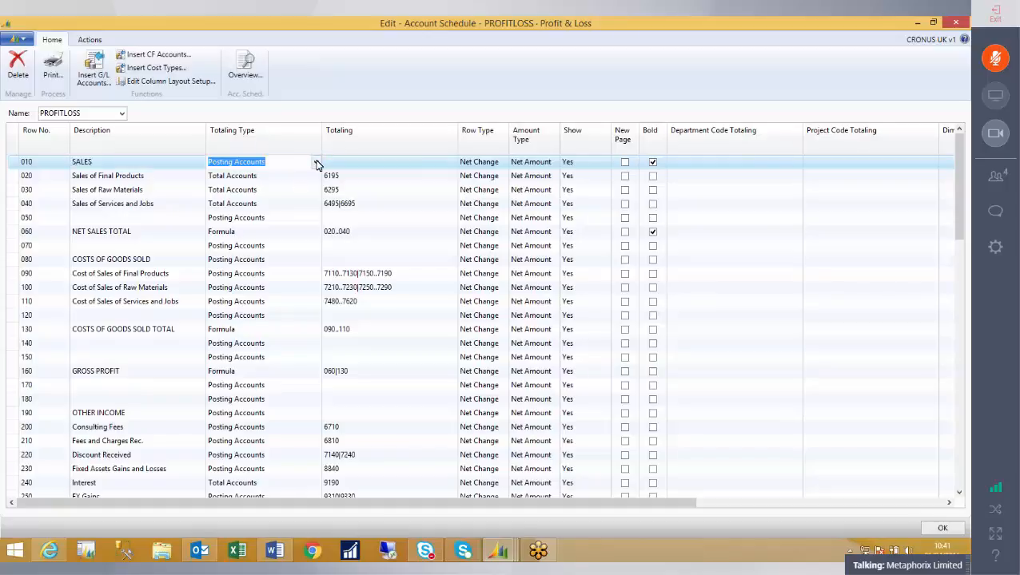
{"action": "left_click", "coordinate": [317, 163]}
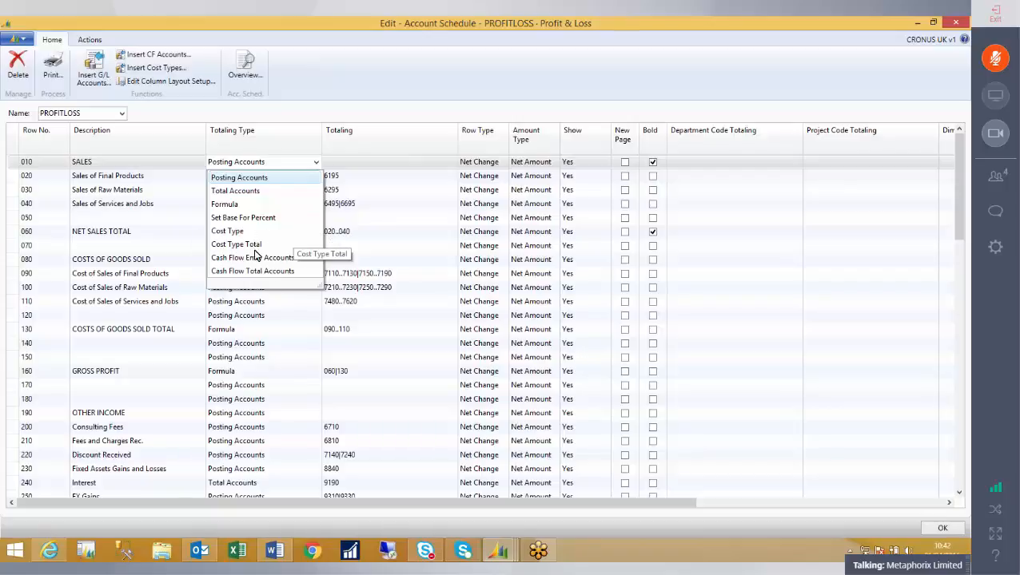
{"action": "key", "text": "Escape"}
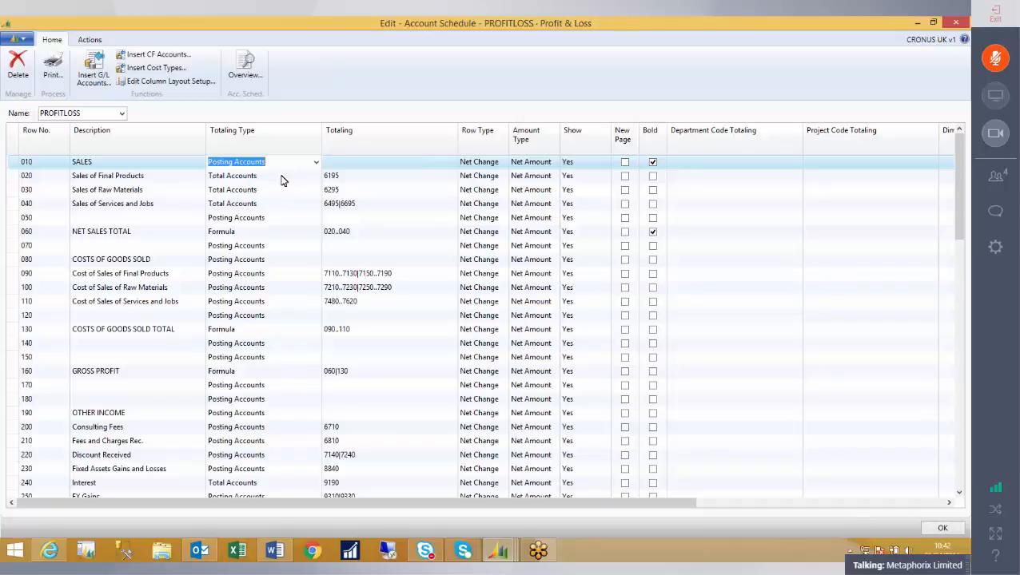
Look up the G/L account behind the Sales of Final Products row's totaling by filtering the account list on No. 6195
{"action": "left_click", "coordinate": [373, 177]}
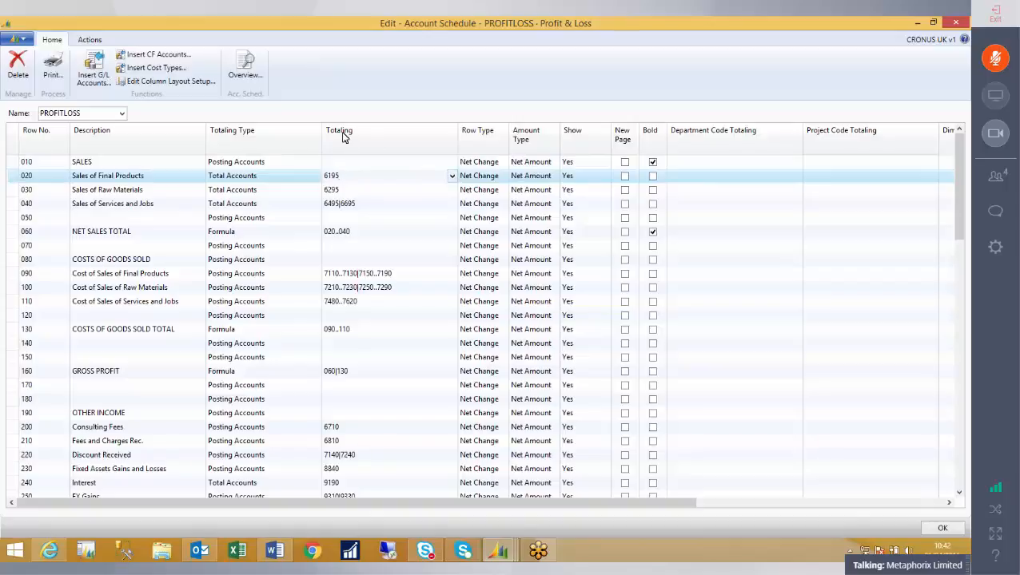
{"action": "double_click", "coordinate": [351, 172]}
{"action": "left_click", "coordinate": [452, 178]}
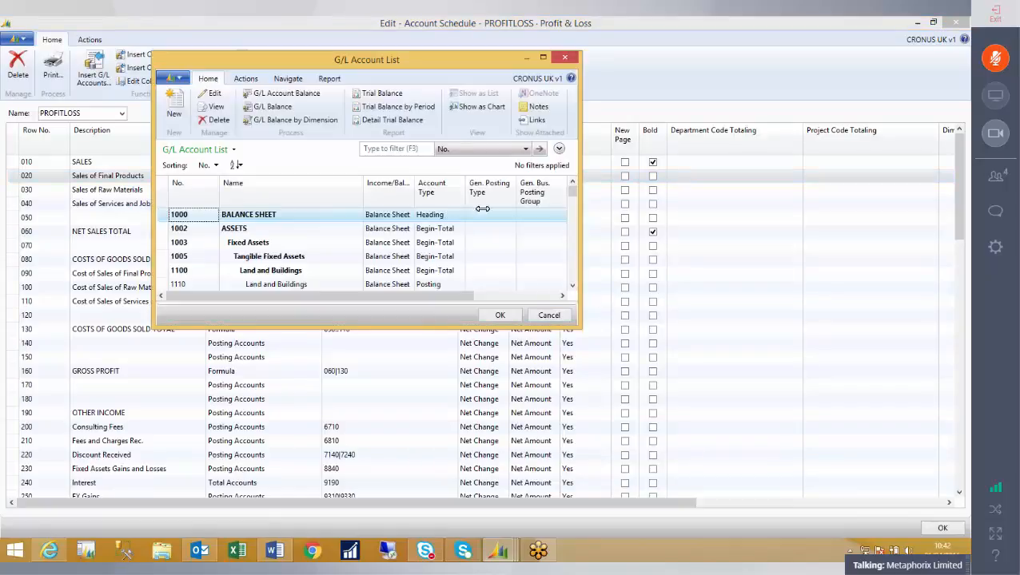
{"action": "left_click", "coordinate": [403, 150]}
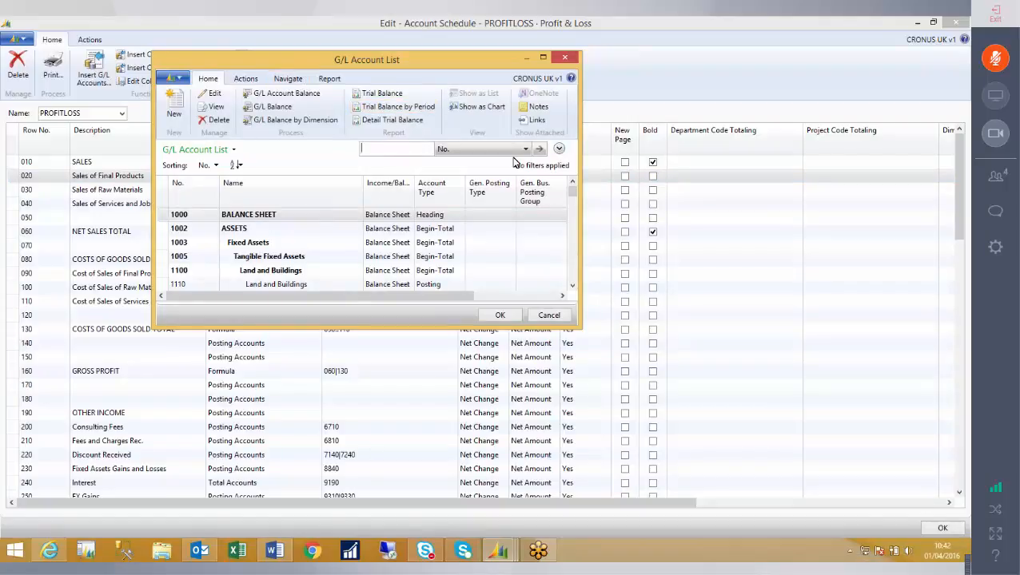
{"action": "left_click_drag", "start_coordinate": [304, 60], "coordinate": [428, 114]}
{"action": "type", "text": "6"}
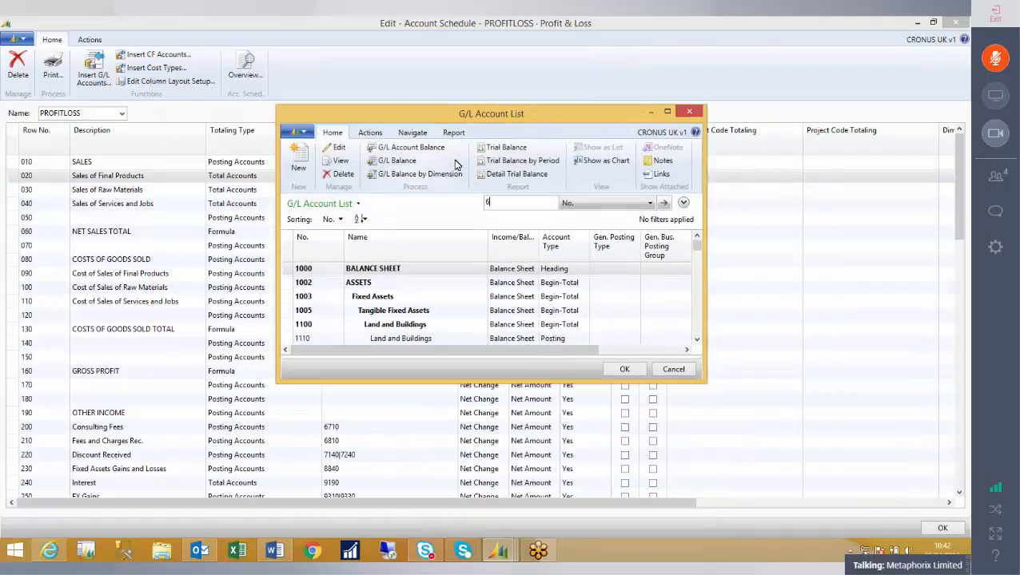
{"action": "type", "text": "196"}
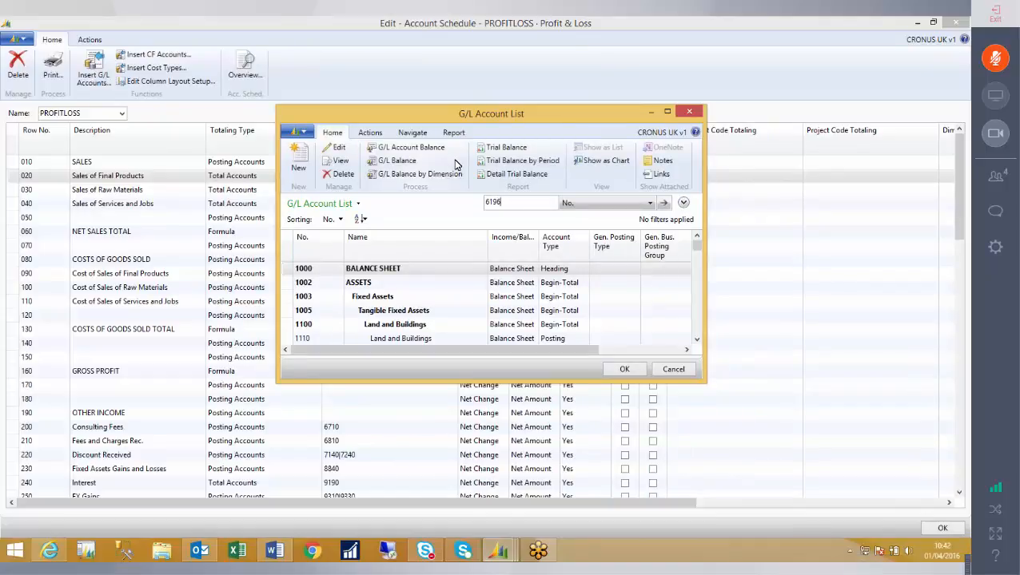
{"action": "key", "text": "BackSpace"}
{"action": "type", "text": "5"}
{"action": "key", "text": "Return"}
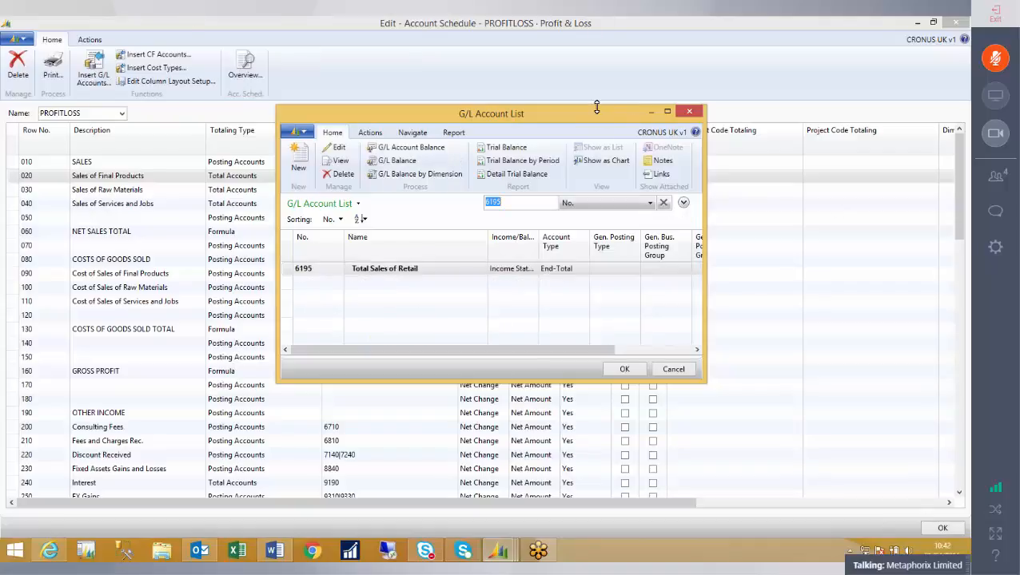
Clear the account filter, enlarge the G/L Account List, review posting accounts 6110 to 6191 above Total Sales of Retail, and close the list
{"action": "left_click_drag", "start_coordinate": [596, 106], "coordinate": [596, 78]}
{"action": "left_click", "coordinate": [663, 175]}
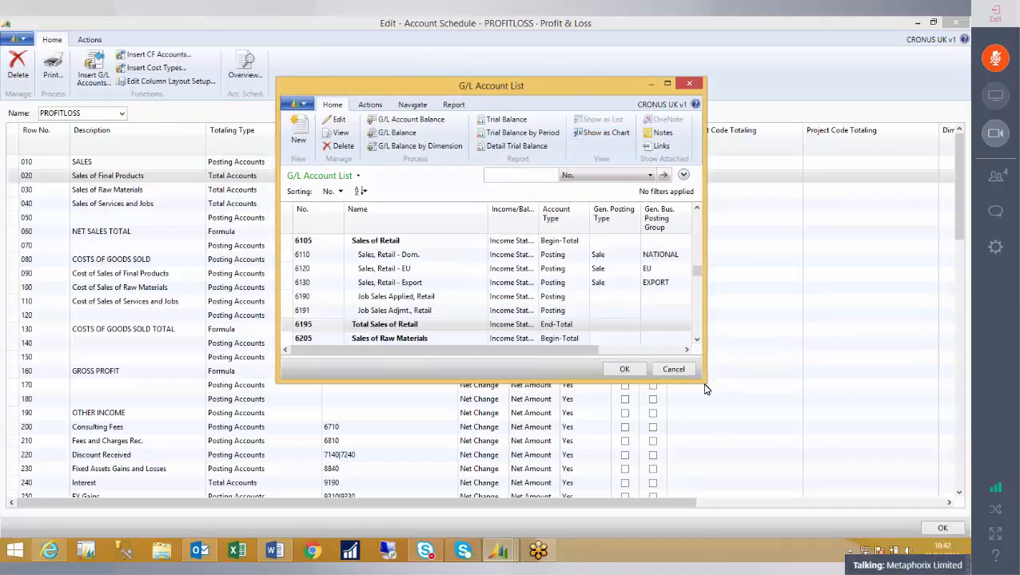
{"action": "left_click_drag", "start_coordinate": [703, 384], "coordinate": [773, 481]}
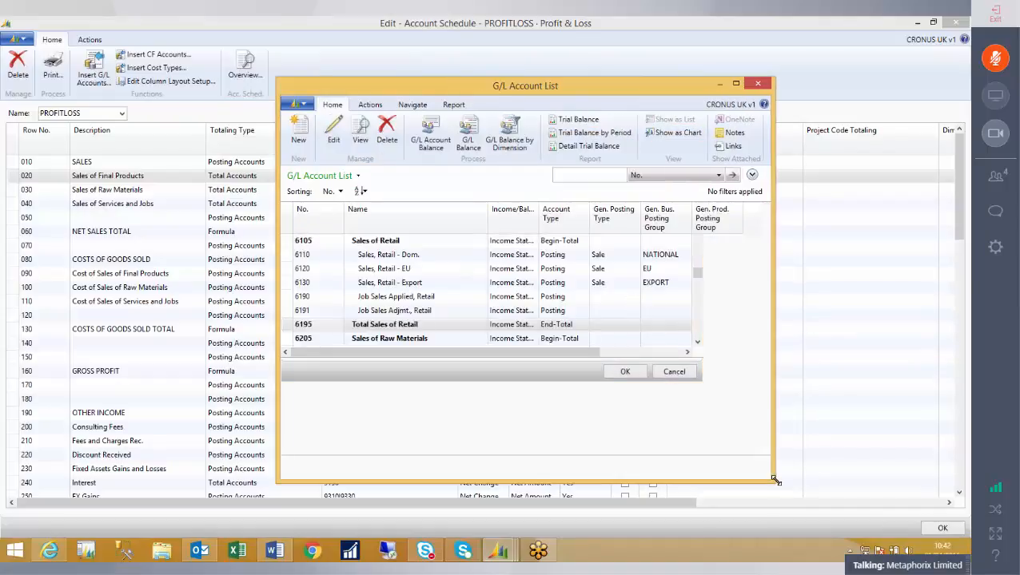
{"action": "left_click", "coordinate": [289, 325]}
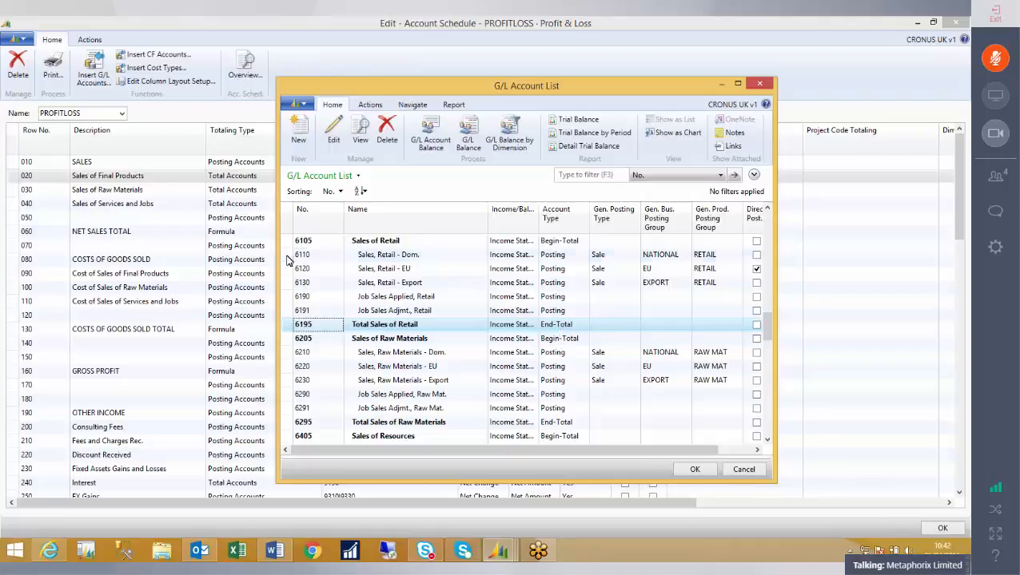
{"action": "left_click_drag", "start_coordinate": [290, 261], "coordinate": [280, 311]}
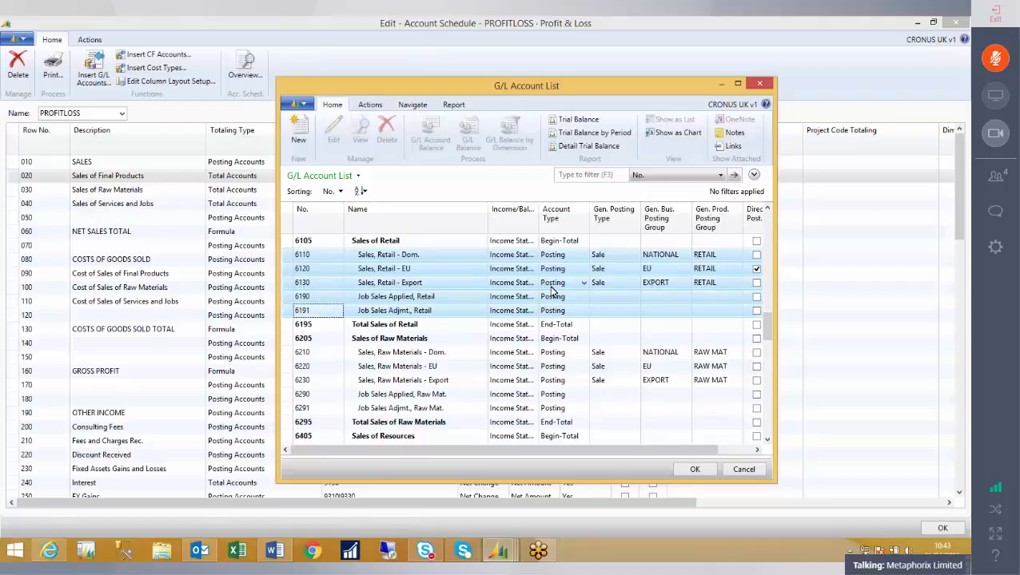
{"action": "key", "text": "Escape"}
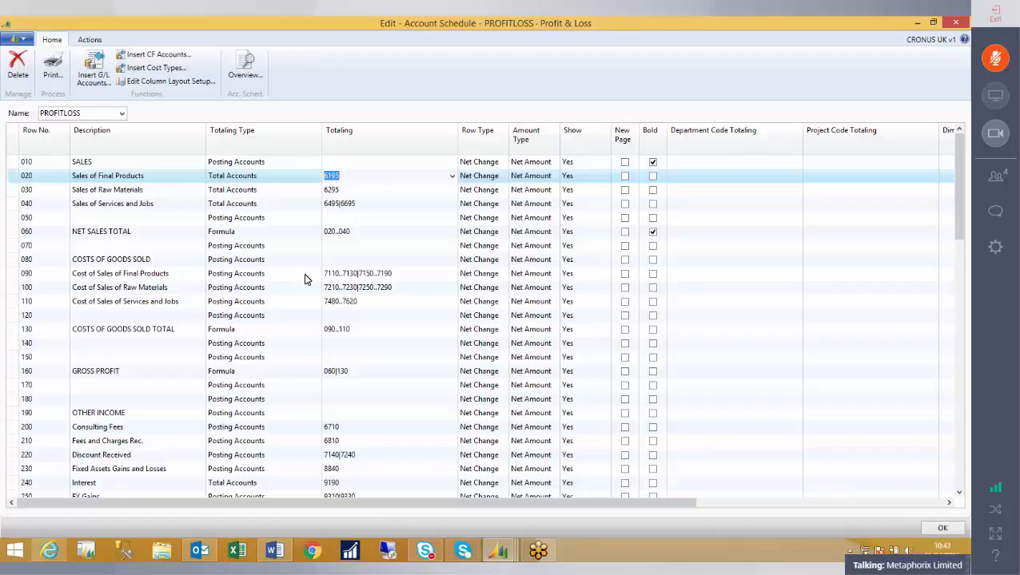
Examine the totaling type and account ranges of row 090, Cost of Sales of Final Products
{"action": "left_click", "coordinate": [282, 275]}
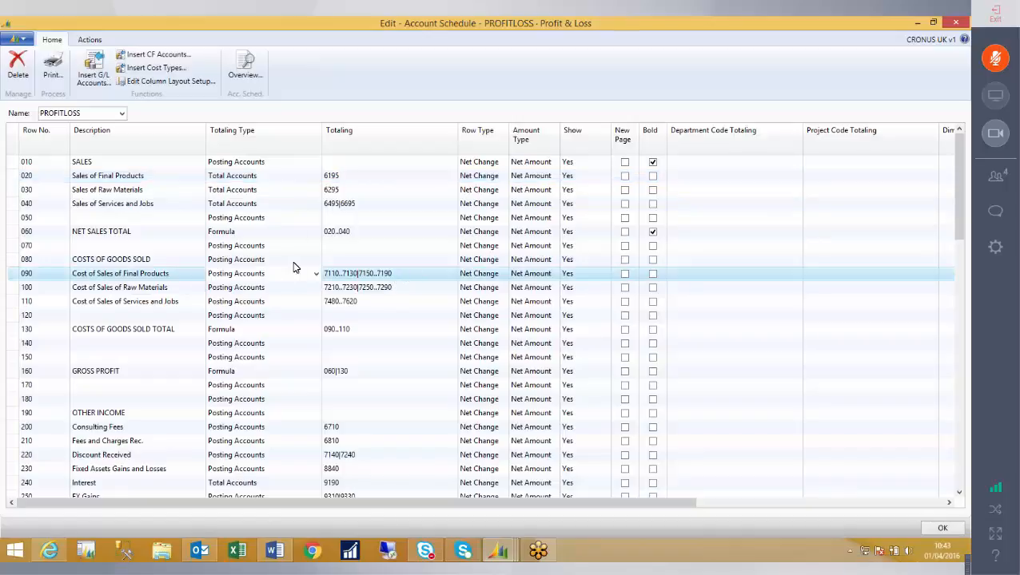
{"action": "left_click_drag", "start_coordinate": [265, 273], "coordinate": [206, 273]}
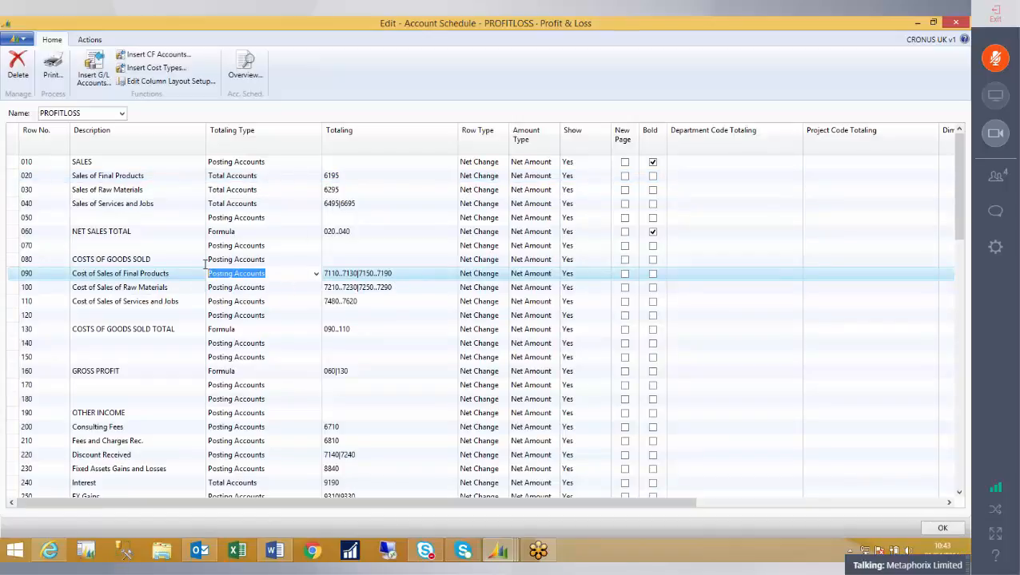
{"action": "left_click", "coordinate": [410, 273]}
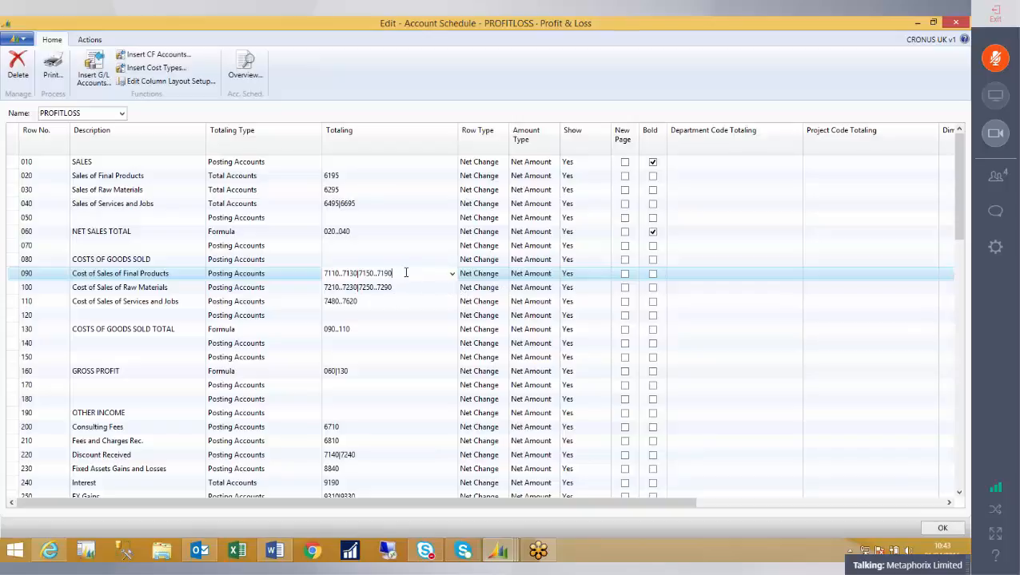
{"action": "left_click", "coordinate": [356, 273]}
{"action": "left_click_drag", "start_coordinate": [357, 273], "coordinate": [324, 273]}
{"action": "left_click", "coordinate": [362, 273]}
{"action": "left_click", "coordinate": [162, 279]}
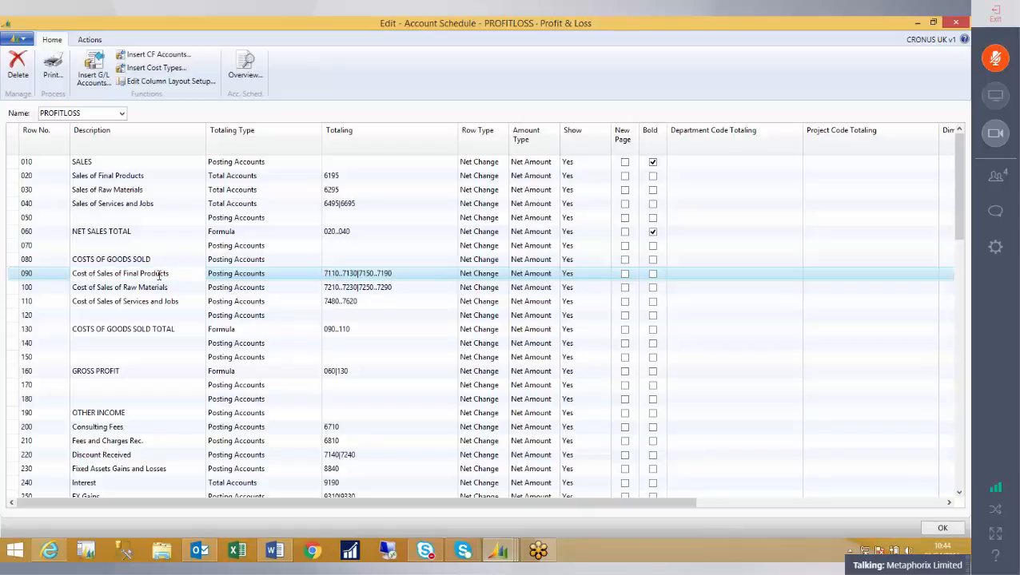
Review the available Row Type and Amount Type options for row 090 without changing them
{"action": "left_click", "coordinate": [497, 274]}
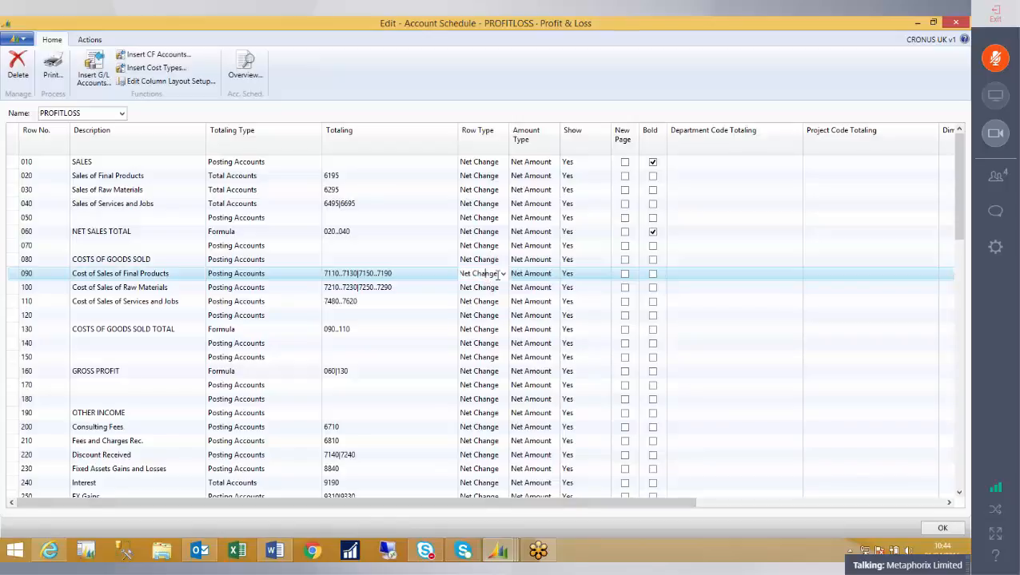
{"action": "left_click", "coordinate": [508, 275]}
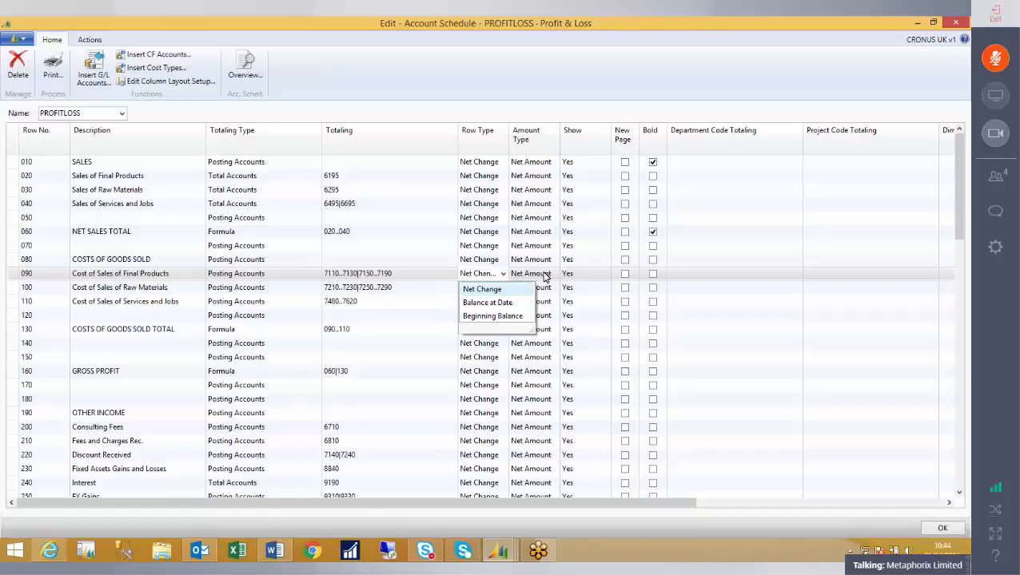
{"action": "left_click", "coordinate": [547, 275]}
{"action": "left_click", "coordinate": [555, 275]}
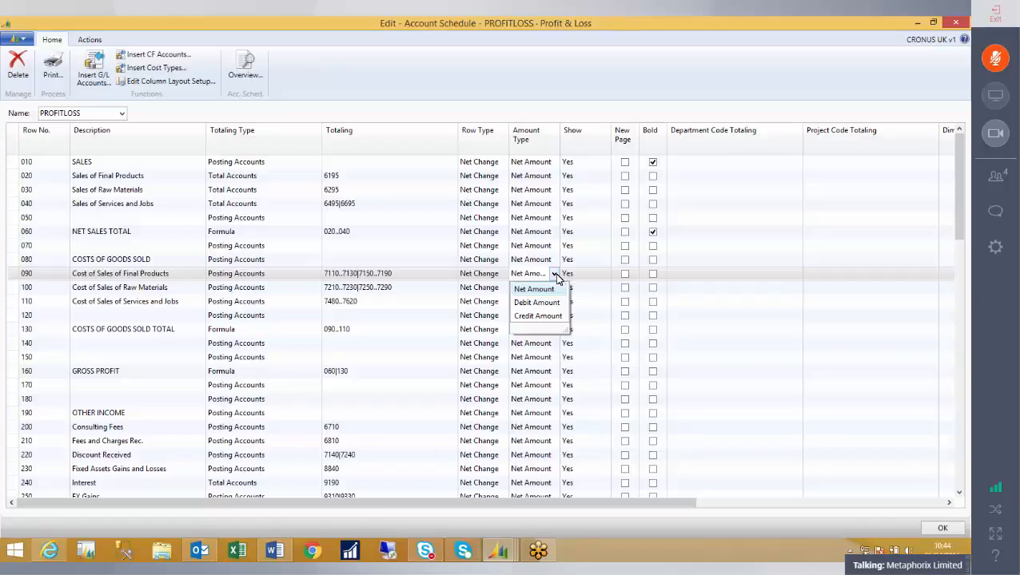
{"action": "left_click", "coordinate": [598, 279]}
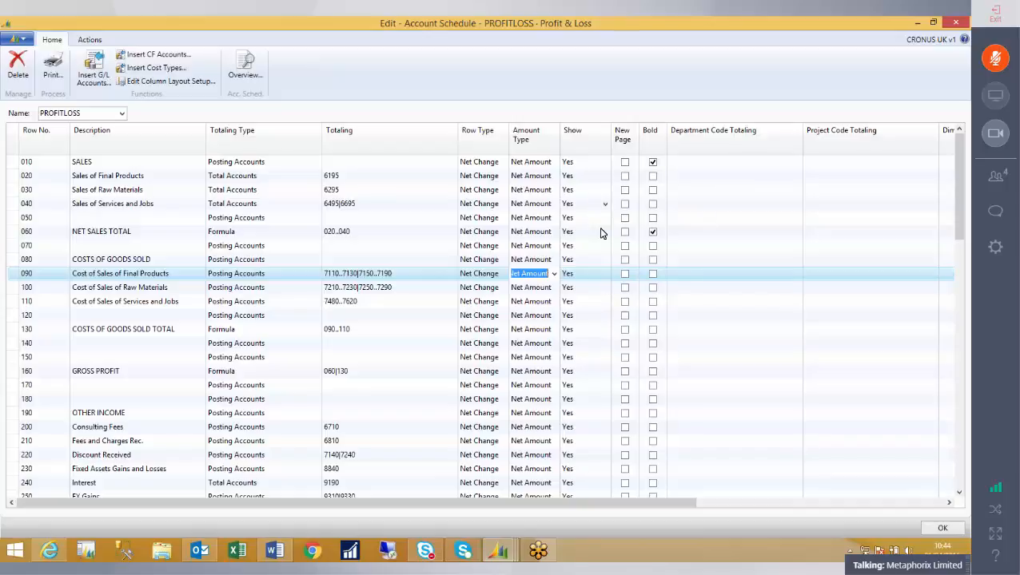
Review the Show options for row 090 without changing the setting
{"action": "left_click", "coordinate": [587, 276]}
{"action": "left_click", "coordinate": [604, 275]}
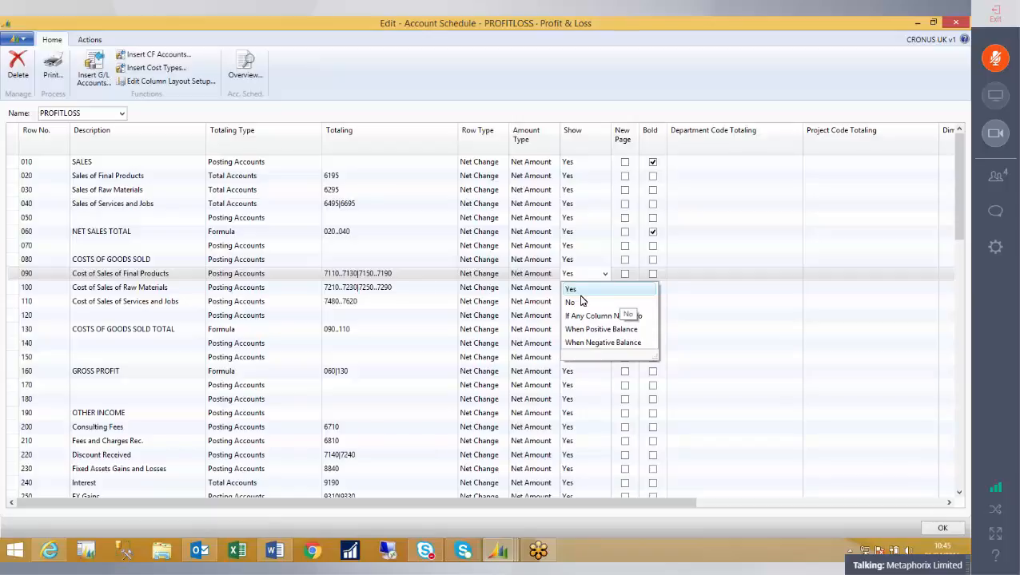
{"action": "left_click", "coordinate": [692, 278]}
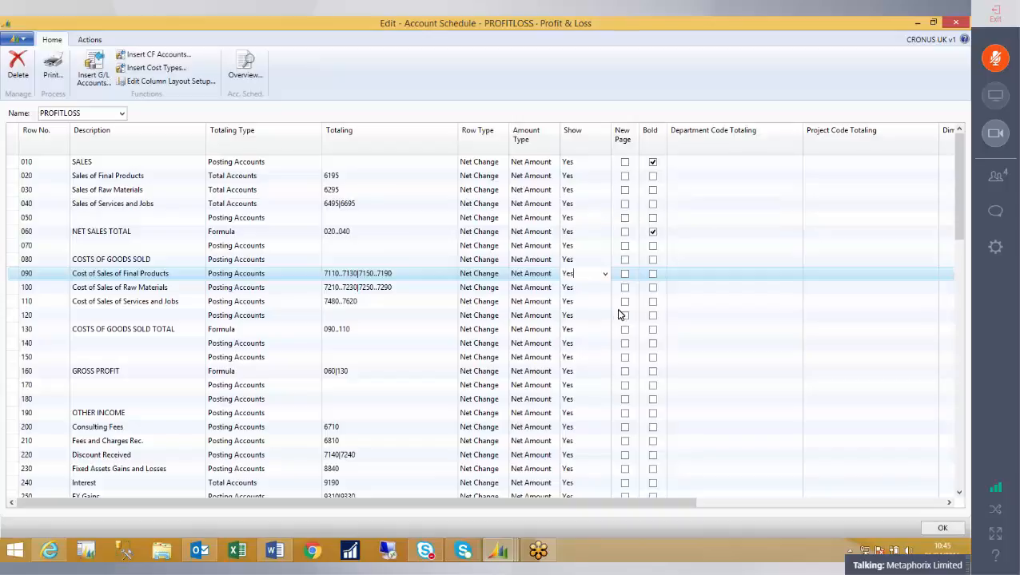
Make the COSTS OF GOODS SOLD TOTAL row bold and widen the Show Opposite Sign column
{"action": "left_click", "coordinate": [653, 331]}
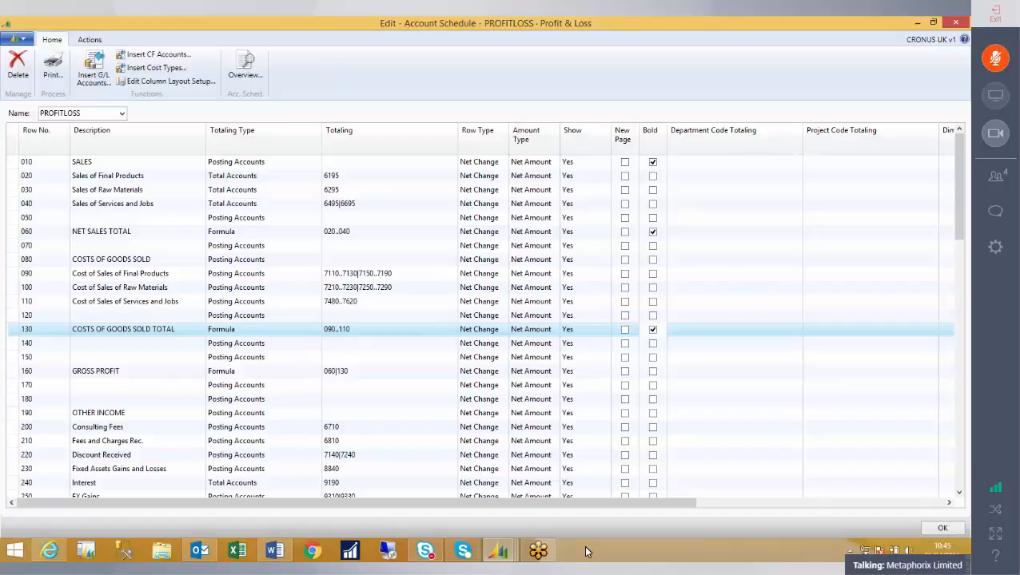
{"action": "left_click_drag", "start_coordinate": [617, 503], "coordinate": [946, 508]}
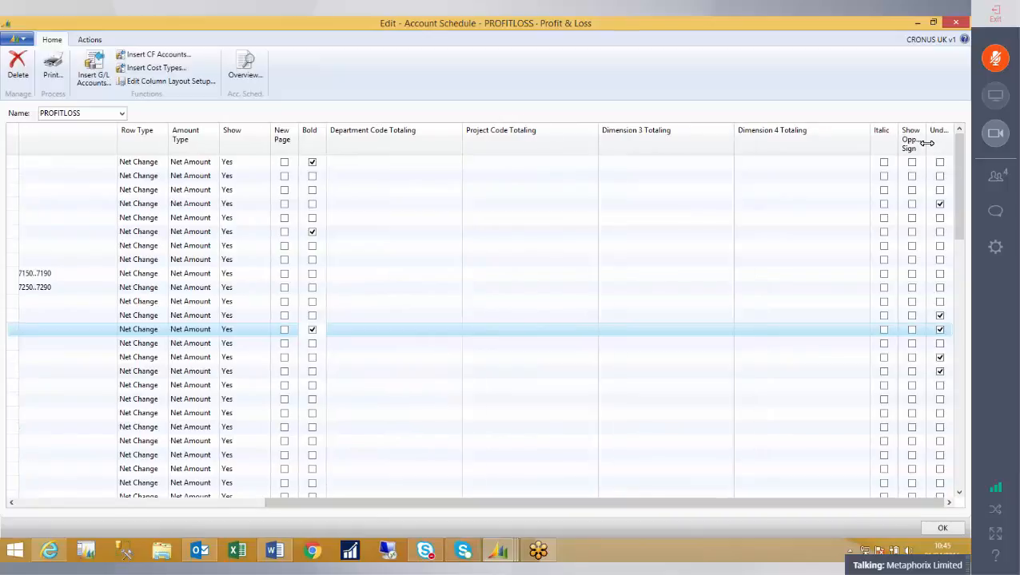
{"action": "left_click_drag", "start_coordinate": [927, 143], "coordinate": [947, 143]}
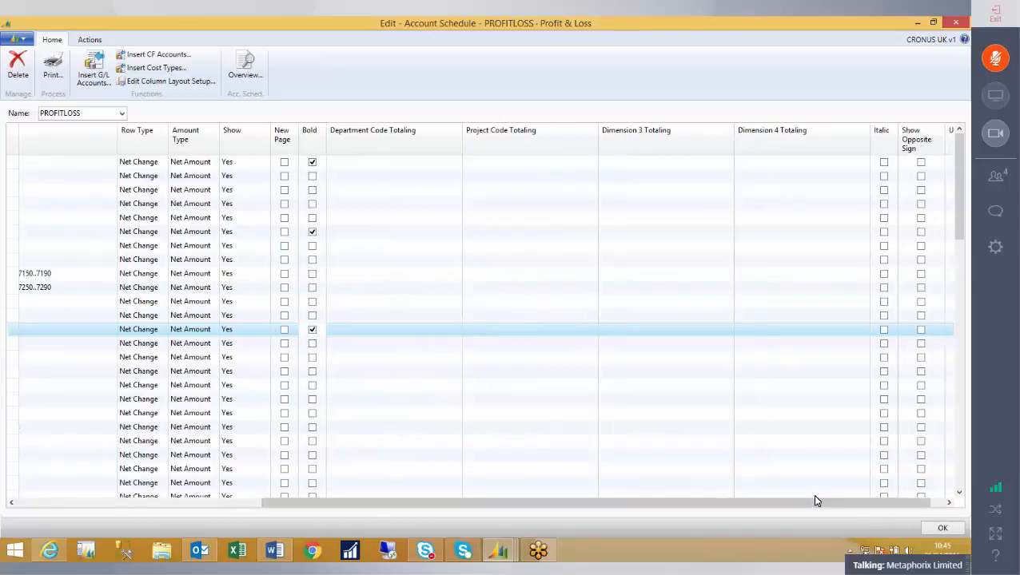
{"action": "left_click_drag", "start_coordinate": [815, 501], "coordinate": [907, 505]}
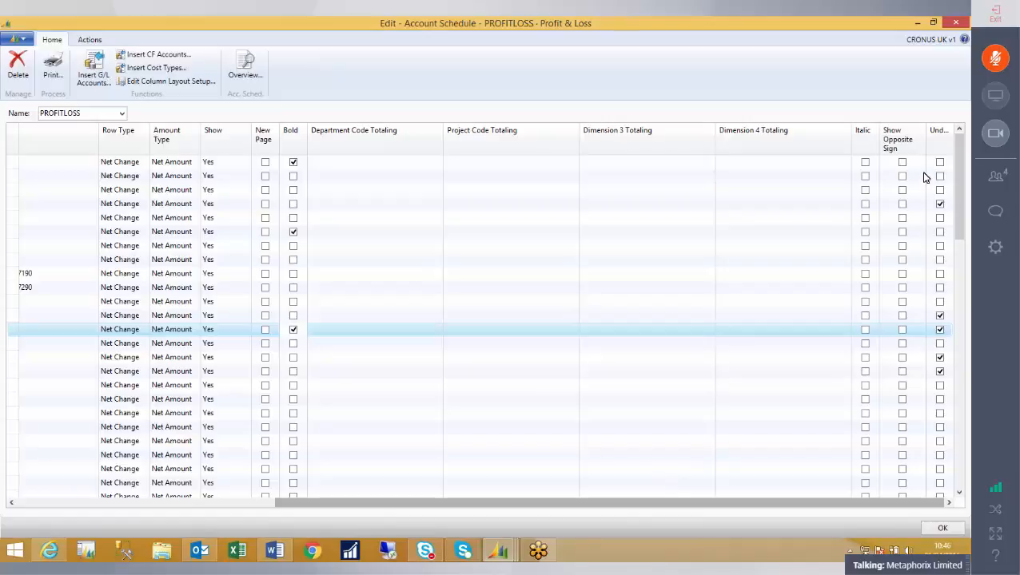
Enable Show Opposite Sign for every row from 020 to 150 of the account schedule
{"action": "left_click_drag", "start_coordinate": [607, 506], "coordinate": [348, 492]}
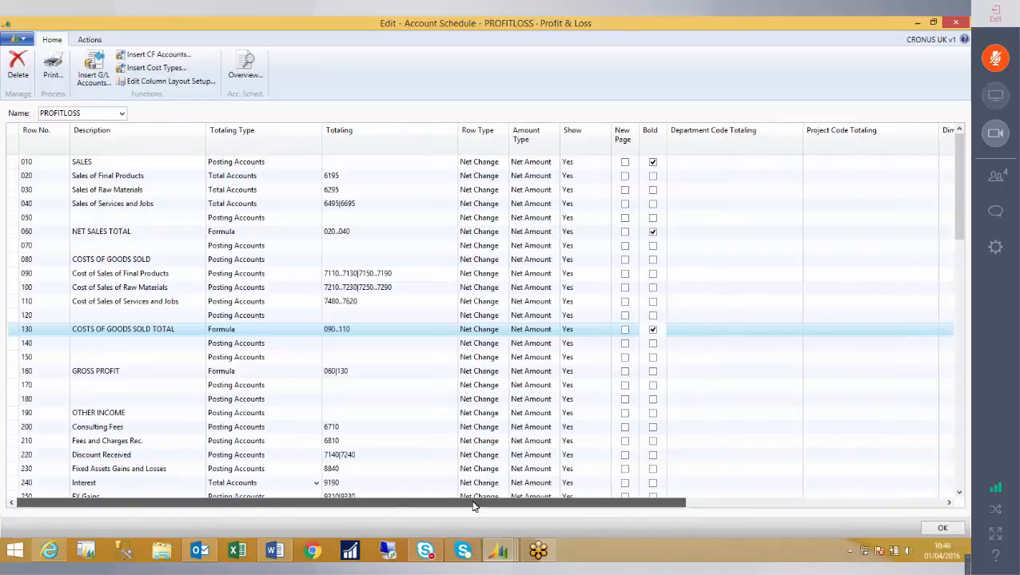
{"action": "left_click_drag", "start_coordinate": [473, 503], "coordinate": [715, 503]}
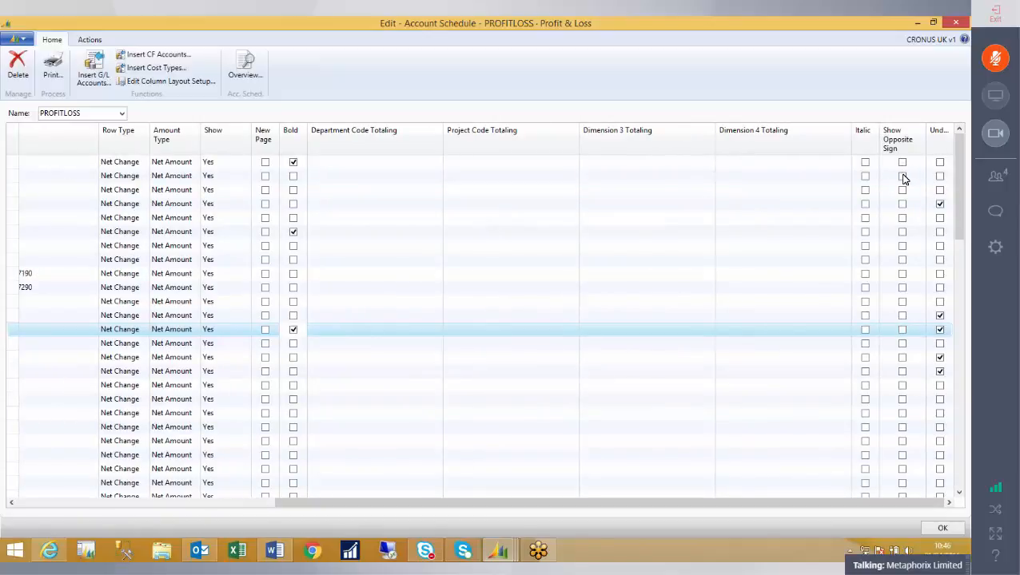
{"action": "left_click", "coordinate": [903, 177]}
{"action": "key", "text": "space"}
{"action": "key", "text": "space"}
{"action": "key", "text": "Down"}
{"action": "key", "text": "space"}
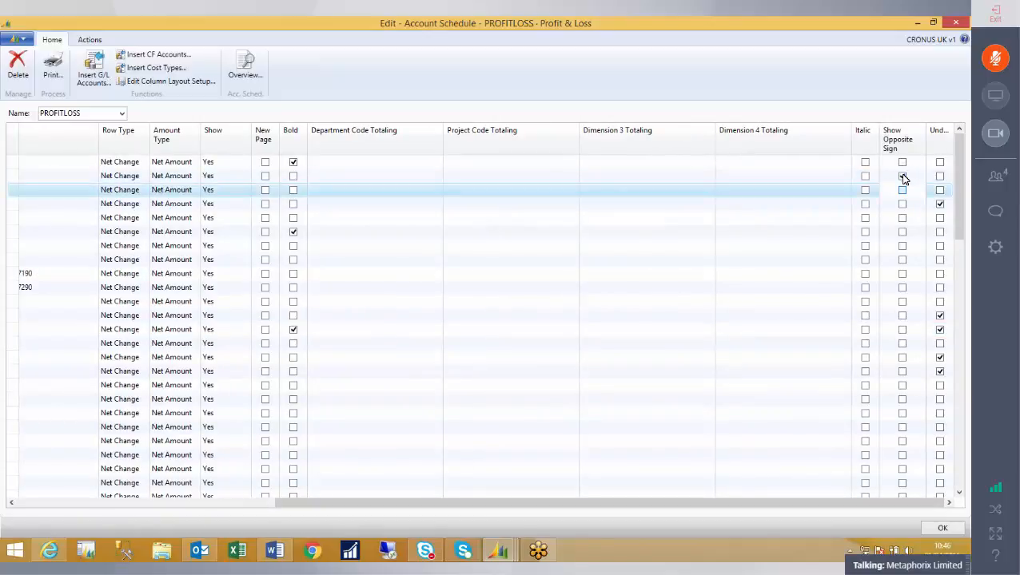
{"action": "key", "text": "Down"}
{"action": "key", "text": "space"}
{"action": "key", "text": "Down"}
{"action": "key", "text": "Down"}
{"action": "key", "text": "space"}
{"action": "key", "text": "Down"}
{"action": "key", "text": "space"}
{"action": "key", "text": "Down"}
{"action": "key", "text": "space"}
{"action": "key", "text": "Down"}
{"action": "key", "text": "space"}
{"action": "key", "text": "Down"}
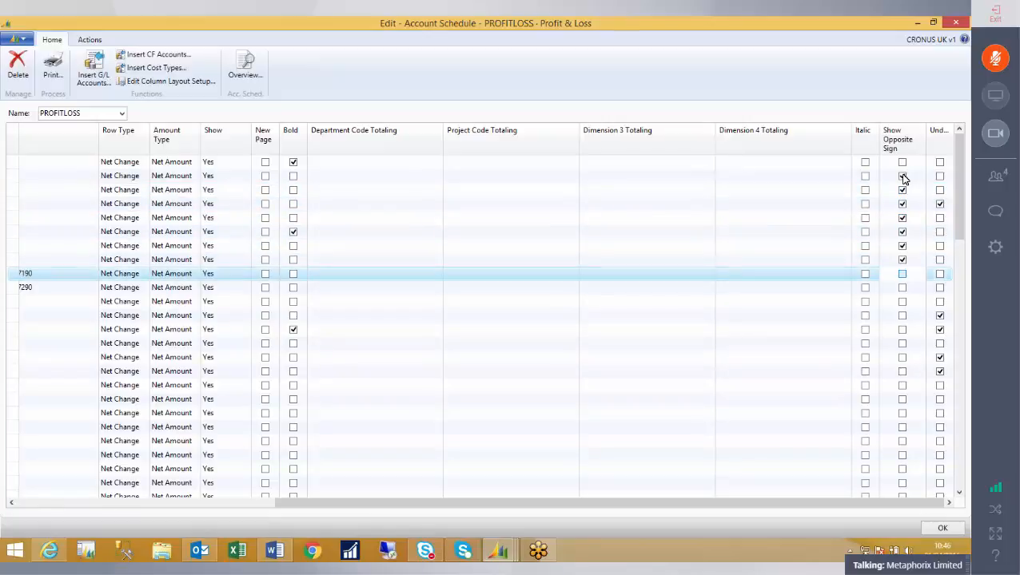
{"action": "key", "text": "space"}
{"action": "key", "text": "Down"}
{"action": "key", "text": "space"}
{"action": "key", "text": "Down"}
{"action": "key", "text": "Down"}
{"action": "key", "text": "space"}
{"action": "key", "text": "Down"}
{"action": "key", "text": "space"}
{"action": "key", "text": "Down"}
{"action": "key", "text": "space"}
{"action": "key", "text": "Down"}
{"action": "key", "text": "space"}
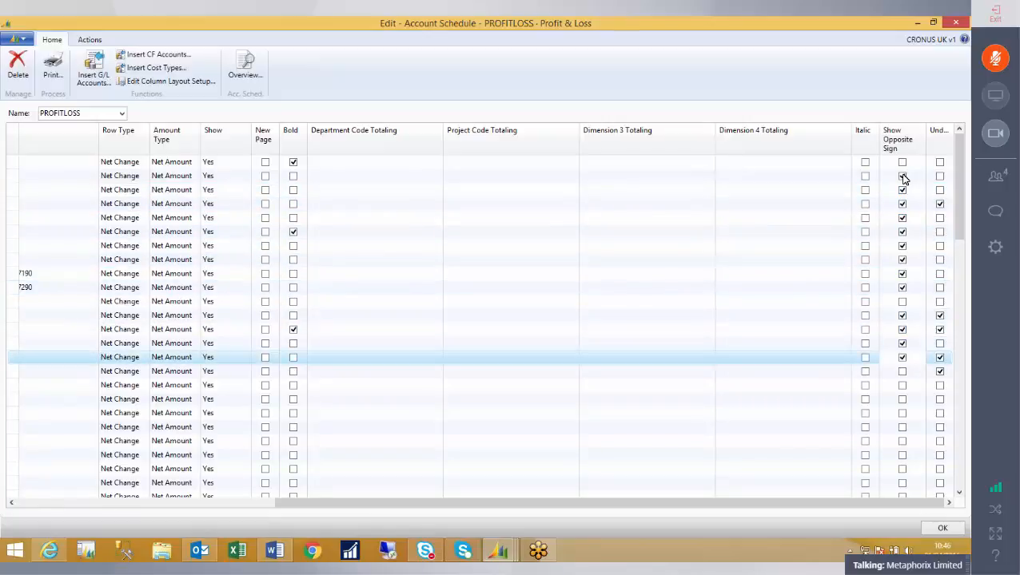
{"action": "key", "text": "Up"}
{"action": "key", "text": "Up"}
{"action": "key", "text": "Up"}
{"action": "key", "text": "Up"}
{"action": "key", "text": "space"}
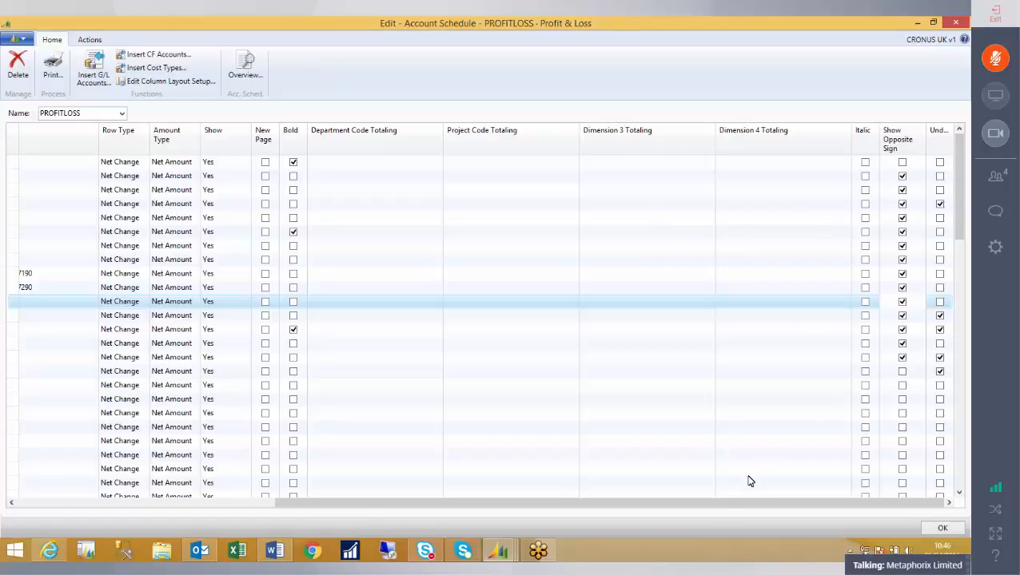
Close the PROFITLOSS account schedule after checking its row formulas, and switch the Account Schedule Names list to editing
{"action": "left_click_drag", "start_coordinate": [751, 505], "coordinate": [598, 487]}
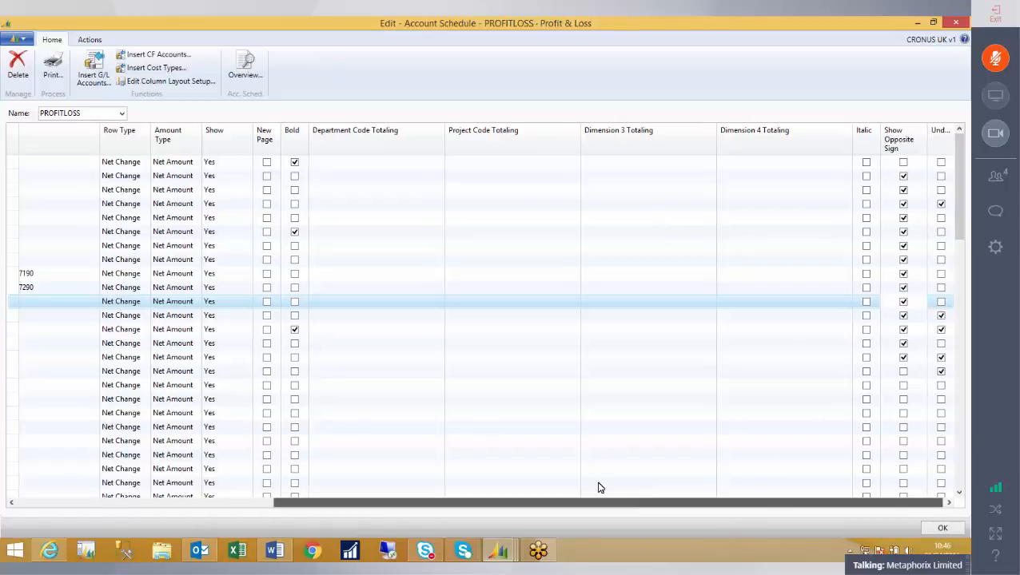
{"action": "left_click_drag", "start_coordinate": [516, 480], "coordinate": [360, 455]}
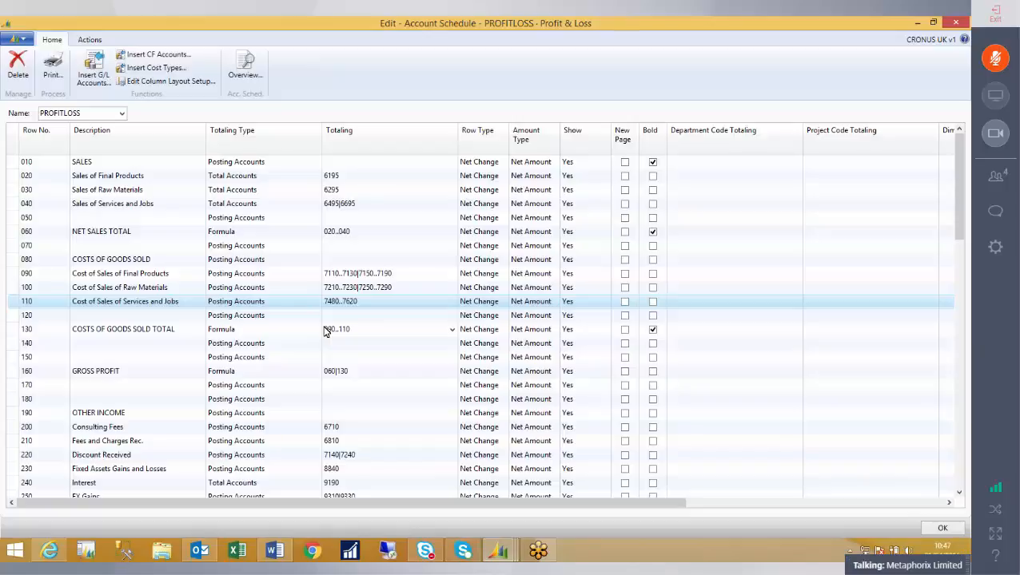
{"action": "key", "text": "Escape"}
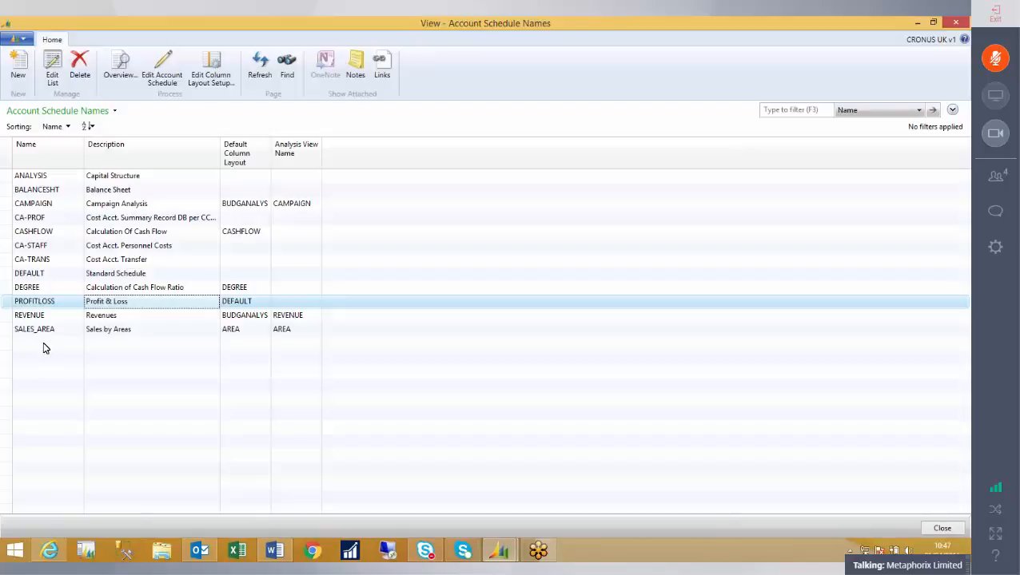
{"action": "left_click", "coordinate": [52, 68]}
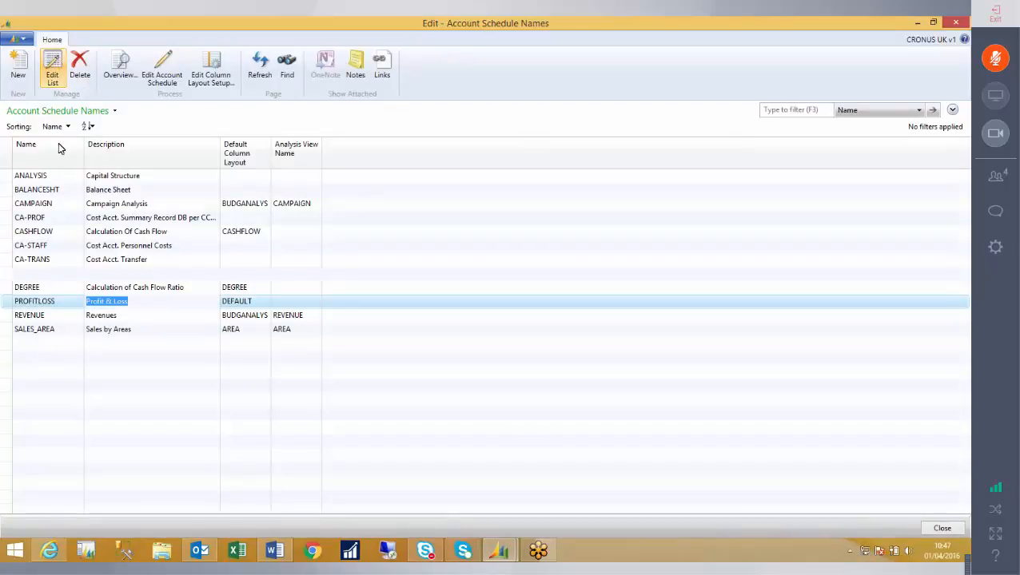
Create a new account schedule name META with the description Profit & Loss, and open its account schedule for editing
{"action": "left_click", "coordinate": [45, 350]}
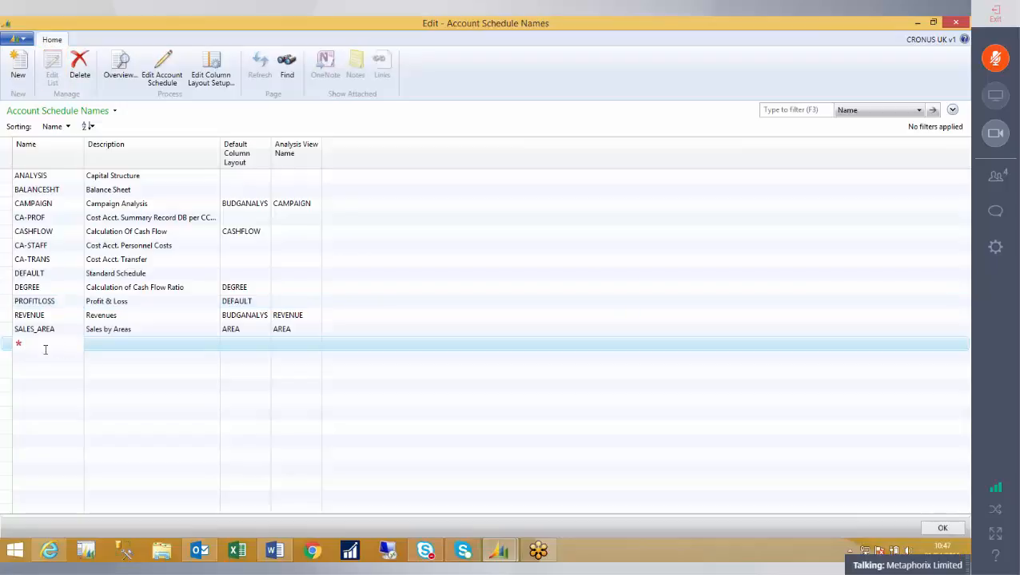
{"action": "type", "text": "man"}
{"action": "key", "text": "BackSpace"}
{"action": "key", "text": "BackSpace"}
{"action": "key", "text": "BackSpace"}
{"action": "type", "text": "META"}
{"action": "key", "text": "Tab"}
{"action": "type", "text": "P"}
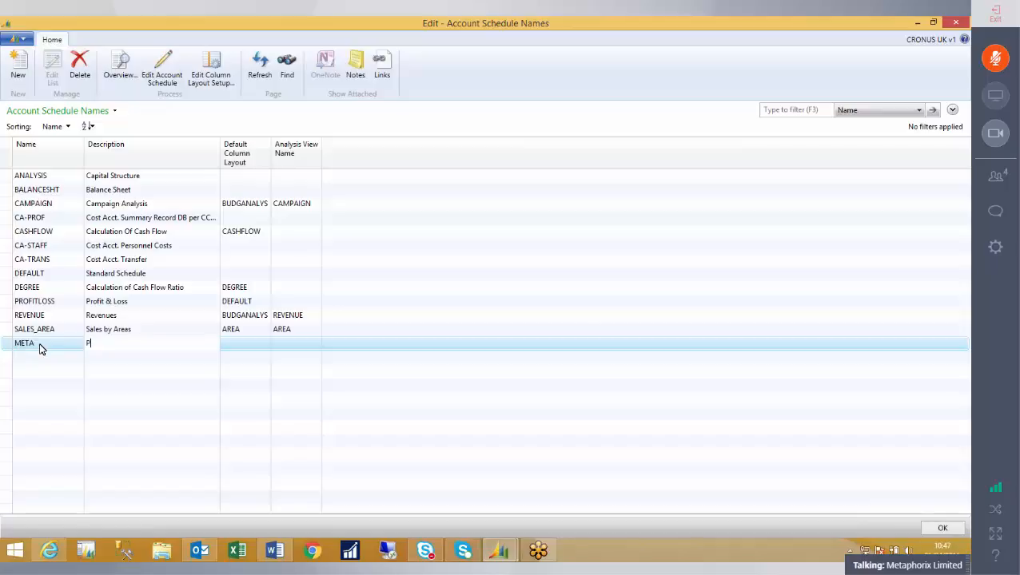
{"action": "type", "text": "rofit & Loss"}
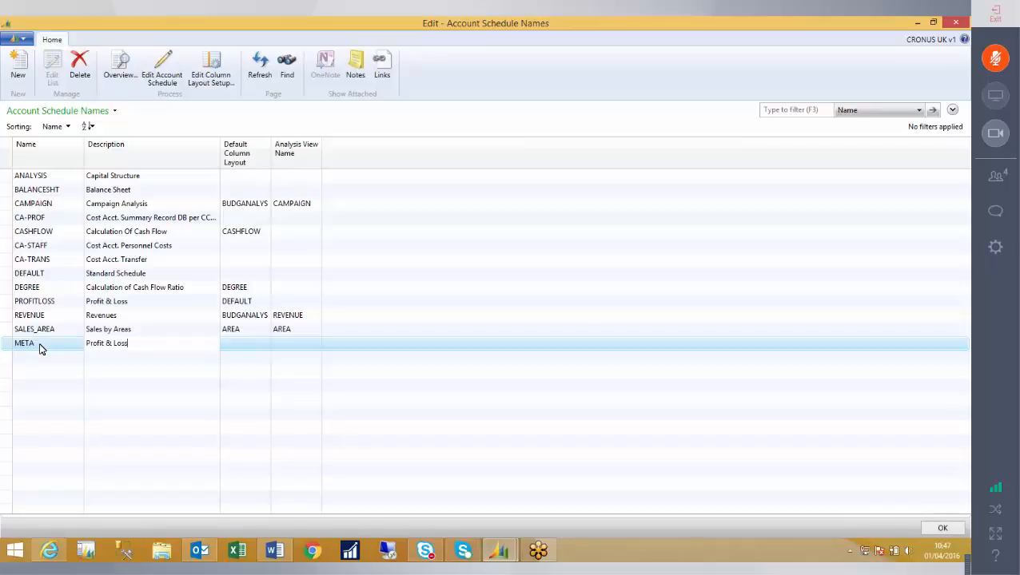
{"action": "key", "text": "Tab"}
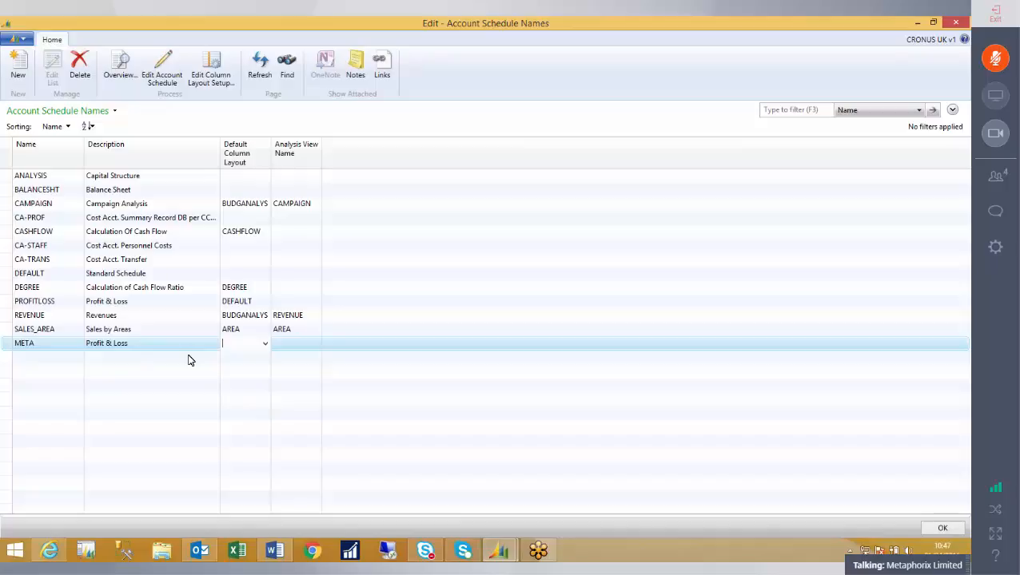
{"action": "left_click", "coordinate": [162, 69]}
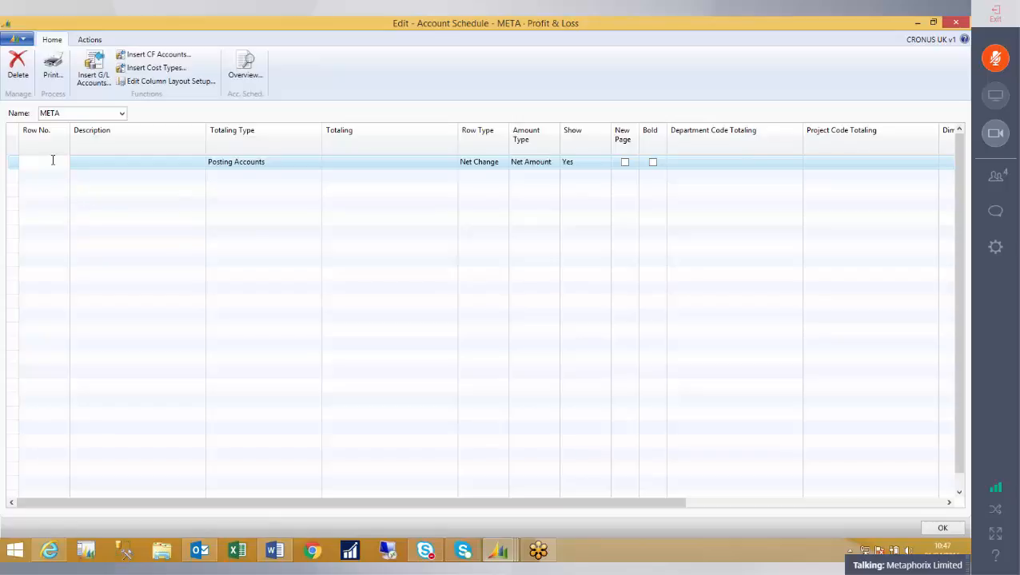
Add row number 100 with the description Heading to the META account schedule
{"action": "type", "text": "100"}
{"action": "key", "text": "Tab"}
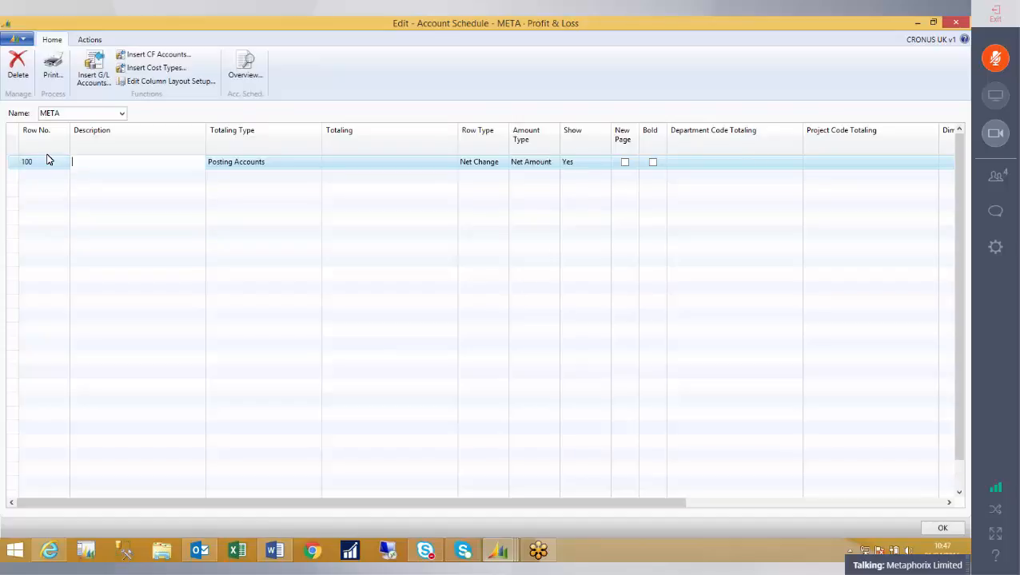
{"action": "type", "text": "Head8ing"}
{"action": "key", "text": "BackSpace"}
{"action": "key", "text": "BackSpace"}
{"action": "key", "text": "BackSpace"}
{"action": "key", "text": "BackSpace"}
{"action": "type", "text": "ing"}
{"action": "key", "text": "Tab"}
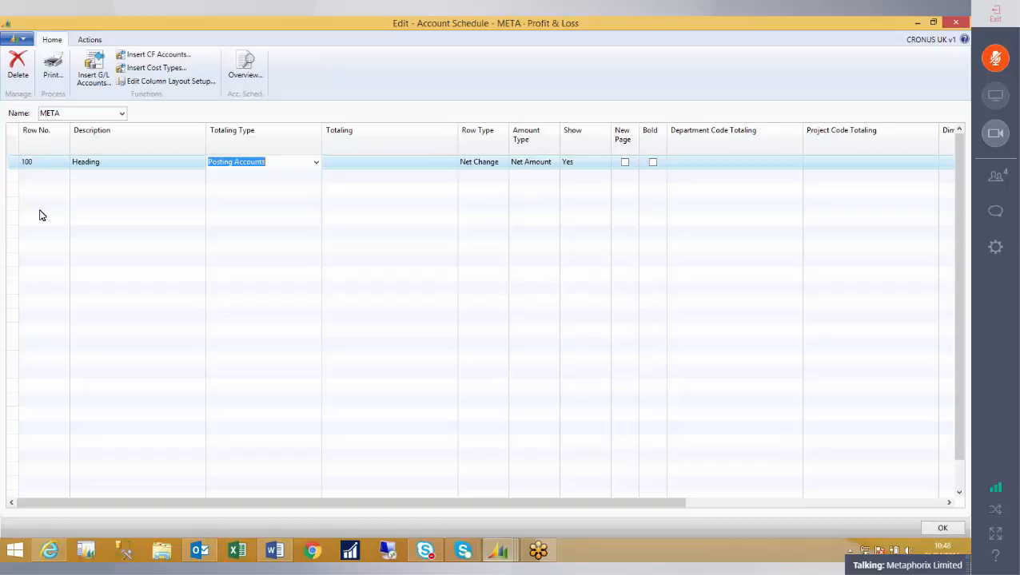
Delete the Heading line from the META account schedule
{"action": "right_click", "coordinate": [14, 165]}
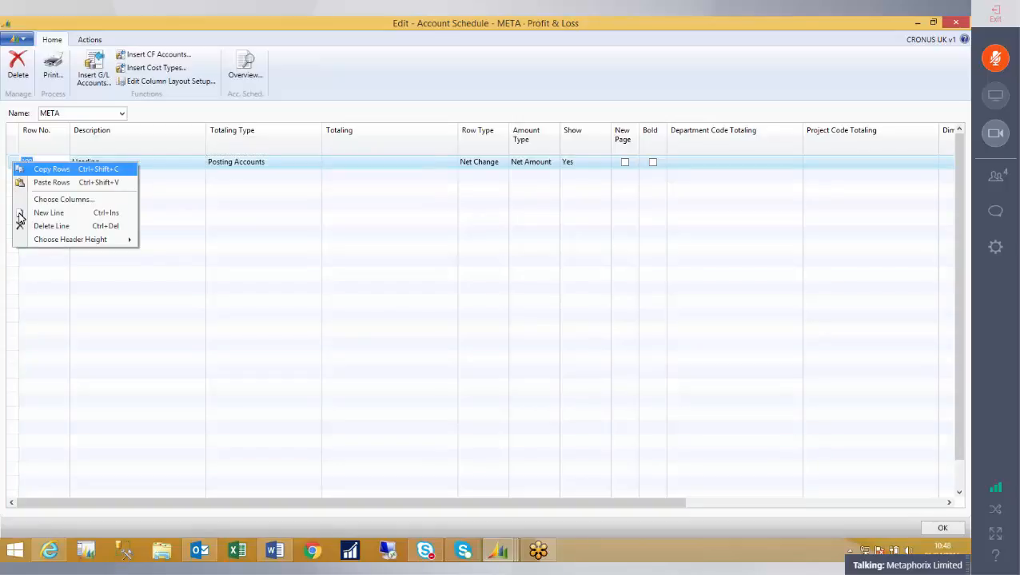
{"action": "left_click", "coordinate": [51, 226]}
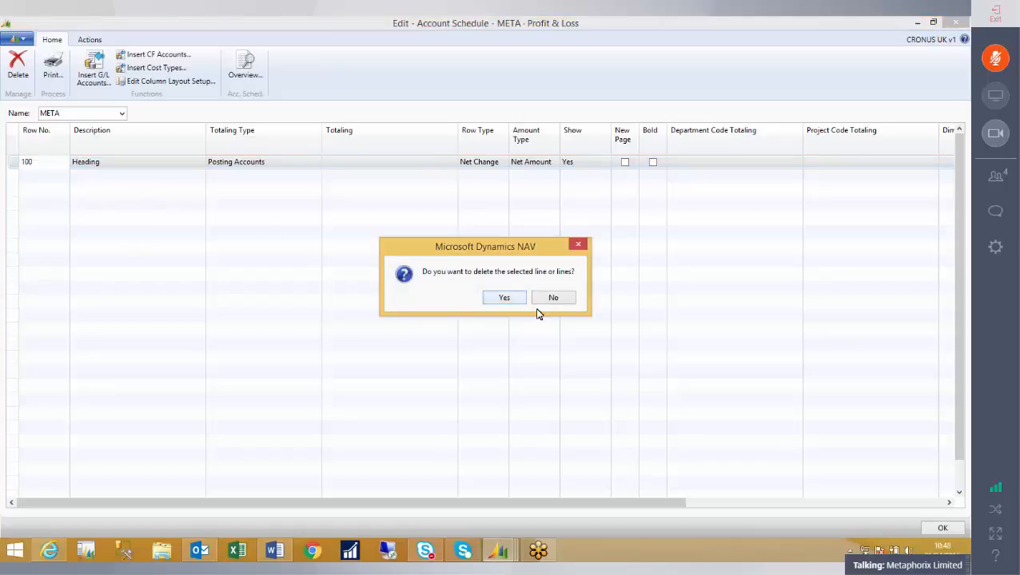
{"action": "left_click", "coordinate": [508, 301]}
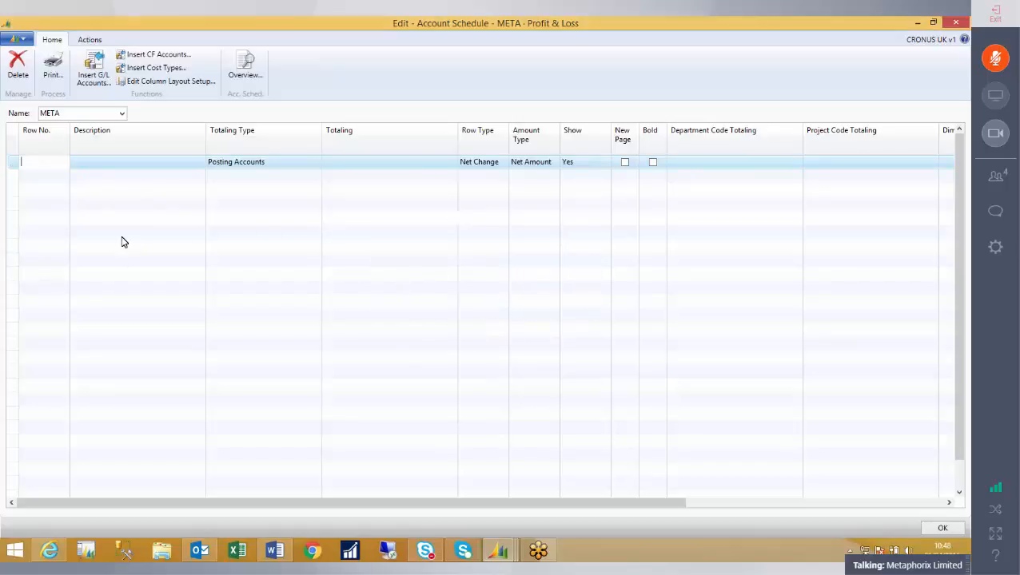
Start inserting G/L accounts into the META schedule and find the INCOME STATEMENT heading, account 6000, in the account list
{"action": "left_click", "coordinate": [93, 74]}
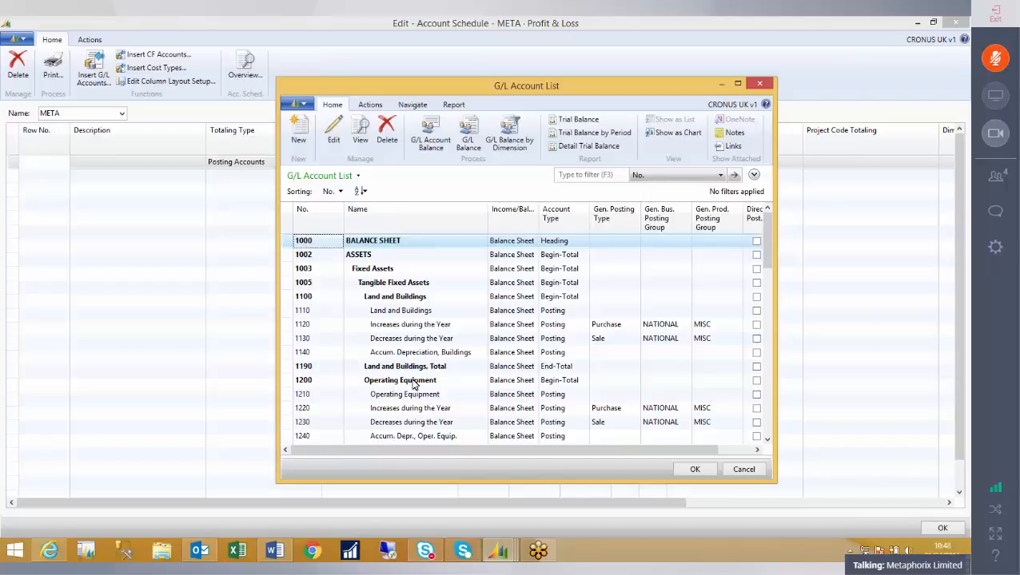
{"action": "scroll", "coordinate": [411, 312], "scroll_direction": "down", "scroll_amount": 4}
{"action": "scroll", "coordinate": [410, 311], "scroll_direction": "down", "scroll_amount": 20}
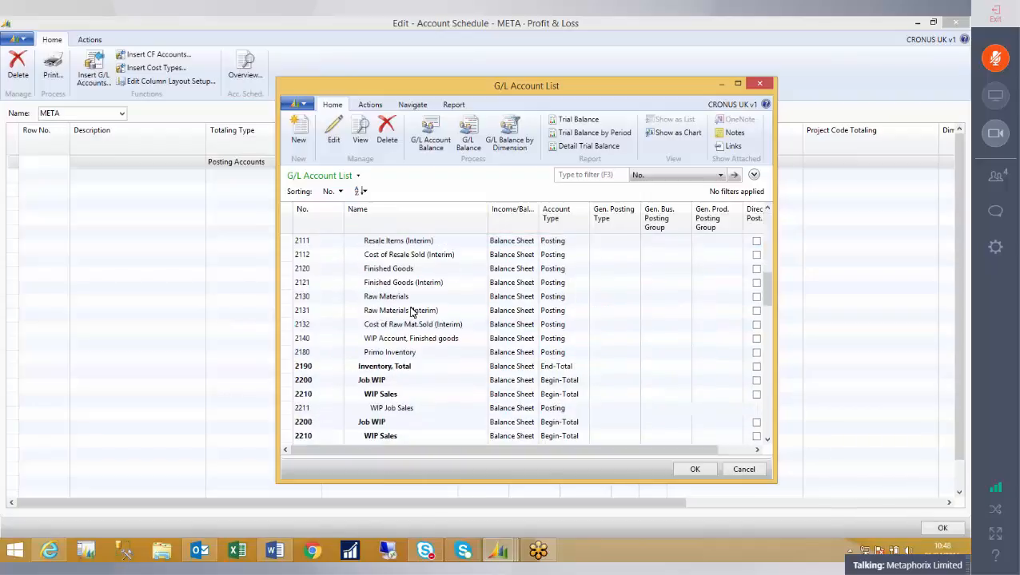
{"action": "scroll", "coordinate": [411, 311], "scroll_direction": "down", "scroll_amount": 5}
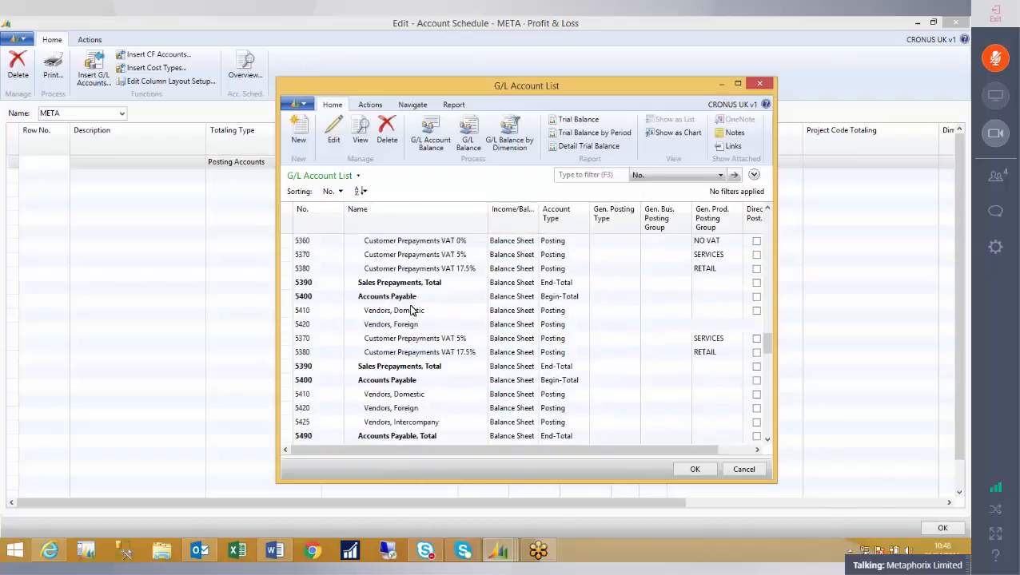
{"action": "scroll", "coordinate": [412, 310], "scroll_direction": "down", "scroll_amount": 10}
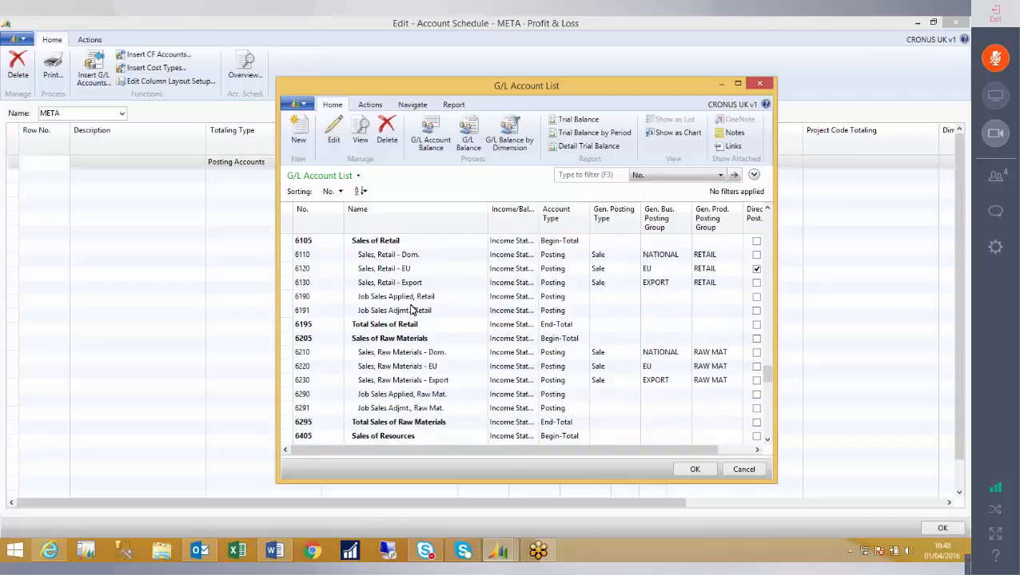
{"action": "scroll", "coordinate": [412, 310], "scroll_direction": "up", "scroll_amount": 2}
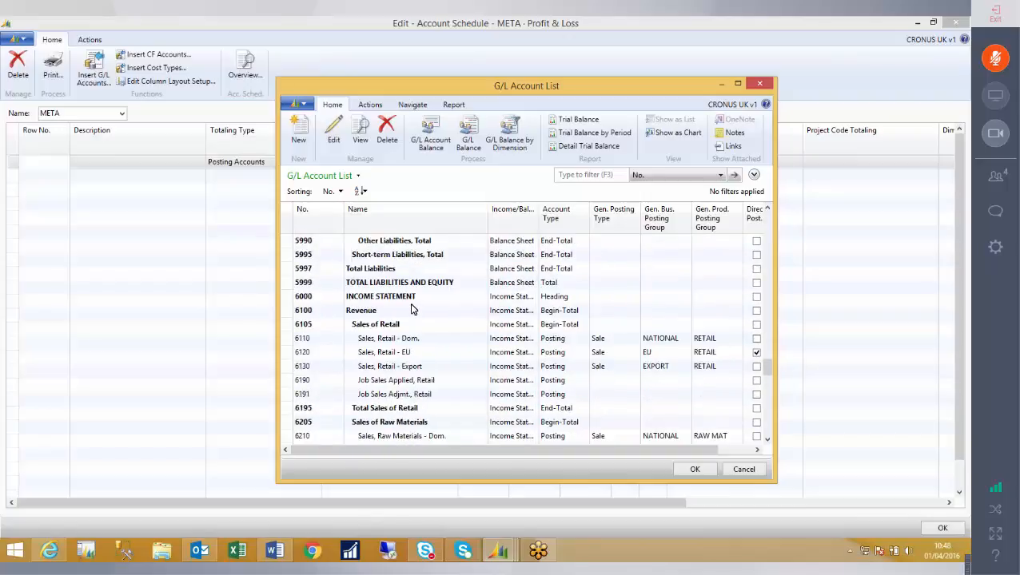
{"action": "left_click", "coordinate": [286, 299]}
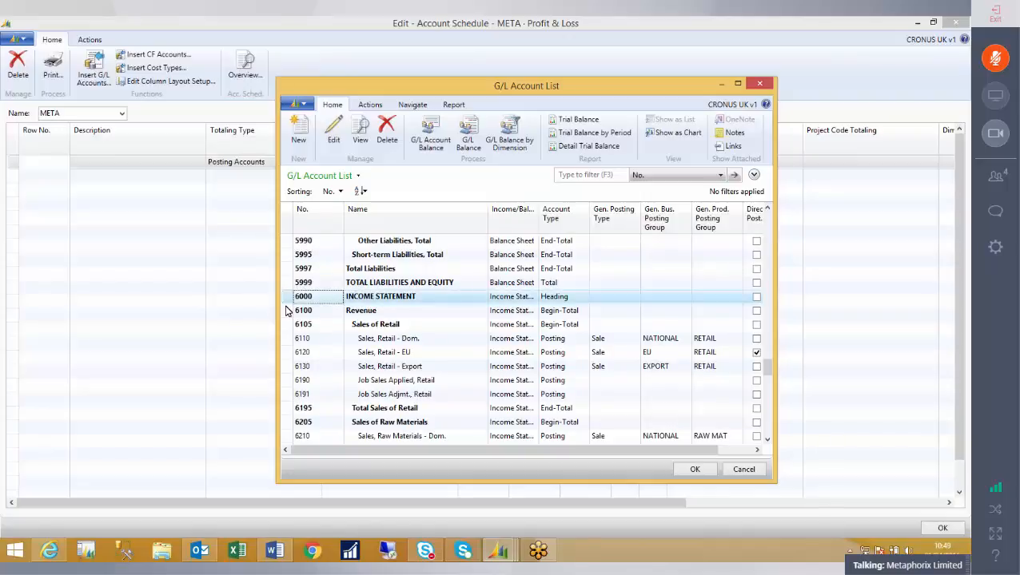
Try selecting accounts 6000 to 6110 together with the separate accounts 6190, 6191 and 6205
{"action": "left_click_drag", "start_coordinate": [286, 310], "coordinate": [287, 340]}
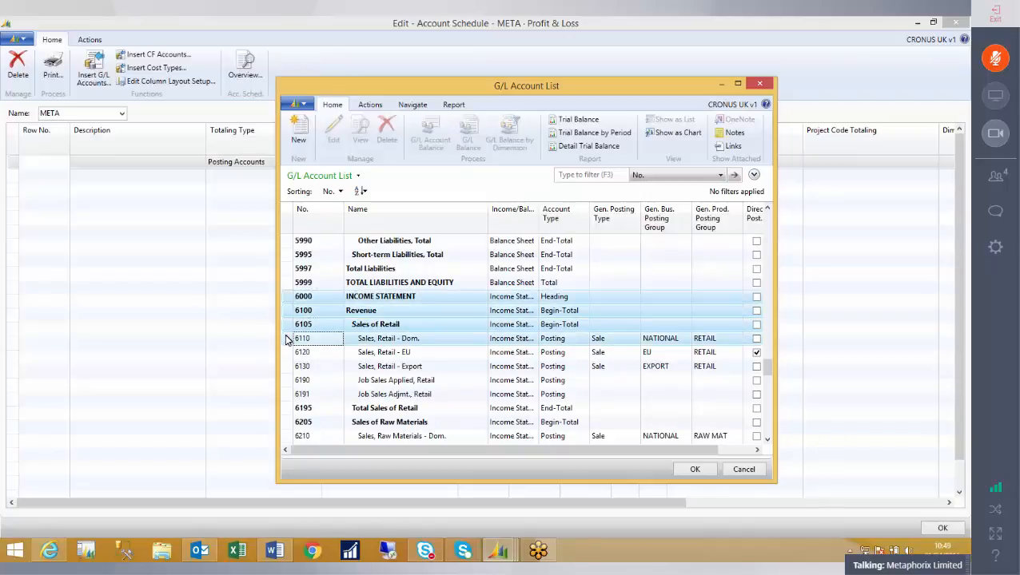
{"action": "left_click", "coordinate": [289, 382], "text": "ctrl"}
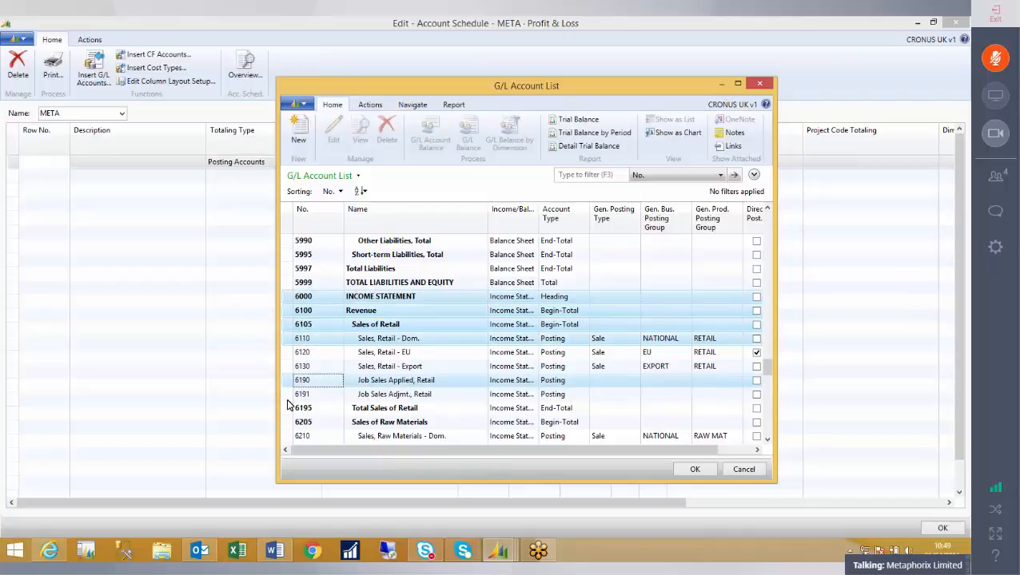
{"action": "left_click", "coordinate": [288, 396], "text": "ctrl"}
{"action": "left_click", "coordinate": [292, 422], "text": "ctrl"}
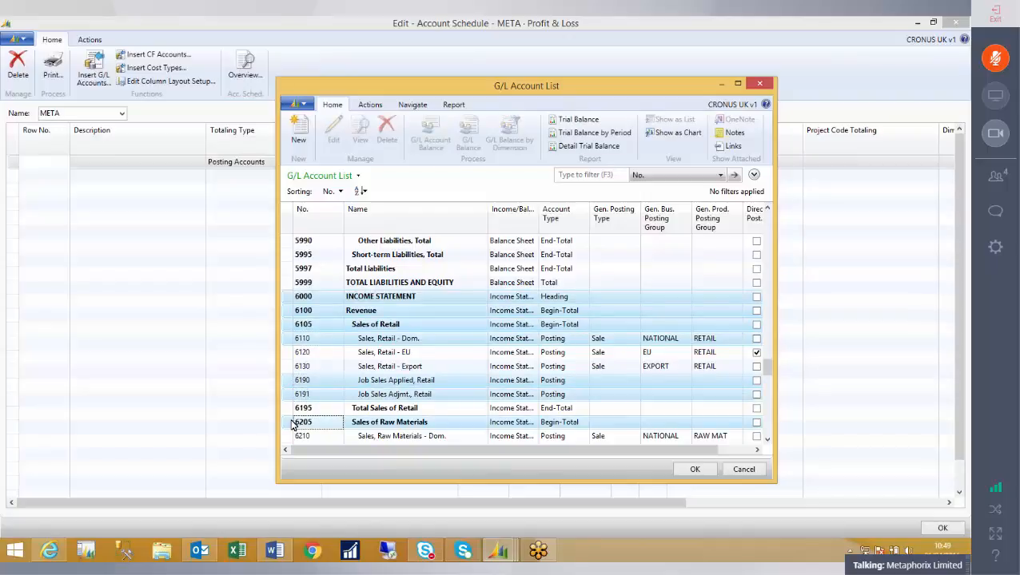
{"action": "left_click", "coordinate": [285, 311], "text": "ctrl"}
{"action": "left_click", "coordinate": [286, 311]}
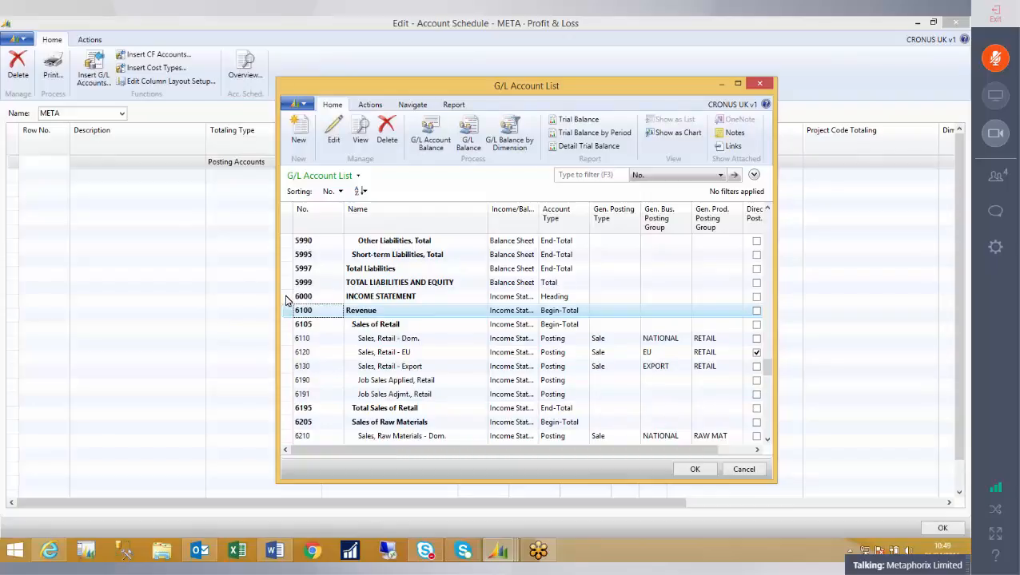
Insert all income statement accounts from 6000 through 9999 NET INCOME into the META schedule
{"action": "left_click_drag", "start_coordinate": [287, 298], "coordinate": [293, 444]}
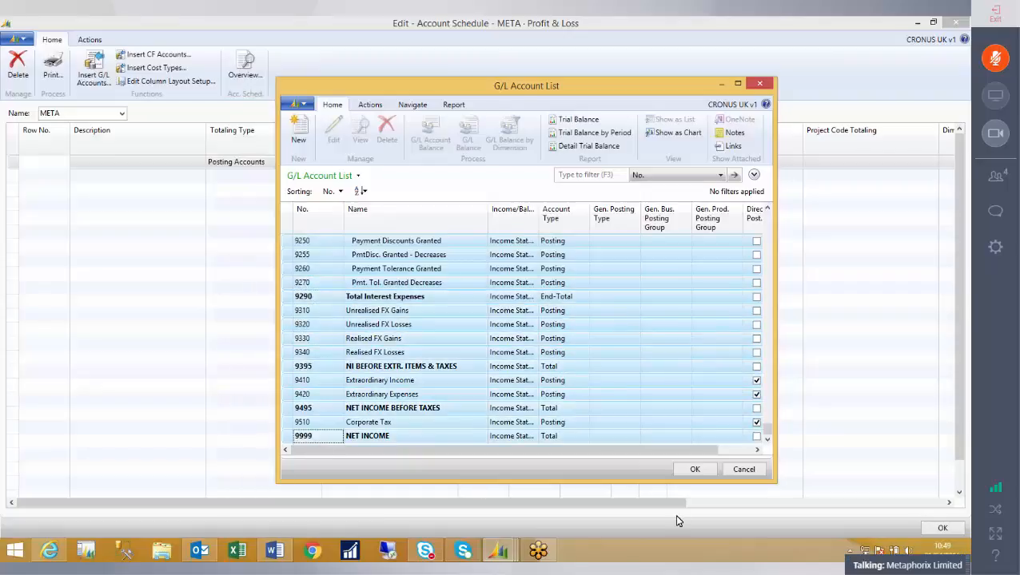
{"action": "left_click", "coordinate": [694, 470]}
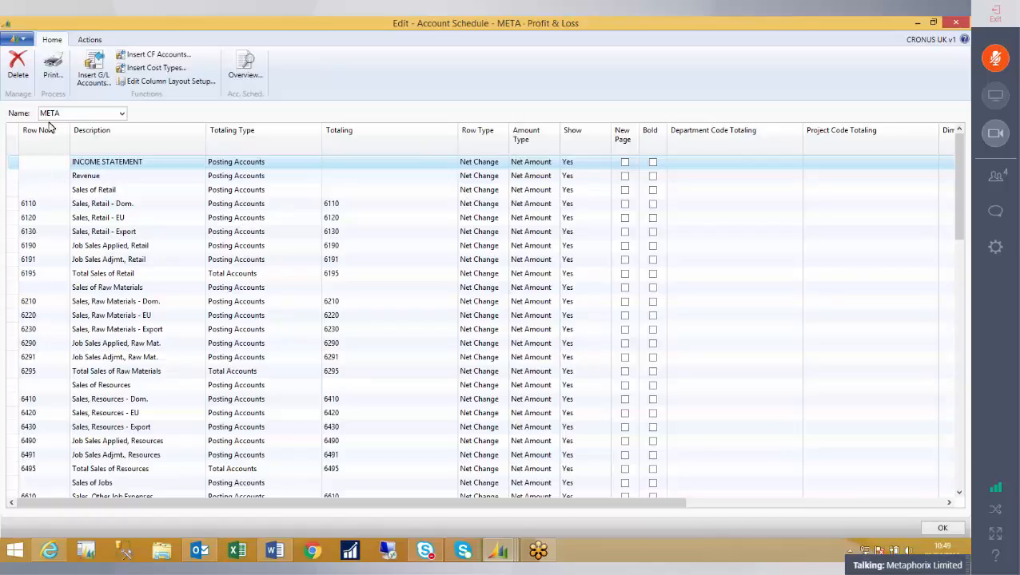
Check the row number and totaling of the Sales, Retail - Dom. row and the totaling type of Total Sales of Retail
{"action": "left_click", "coordinate": [53, 209]}
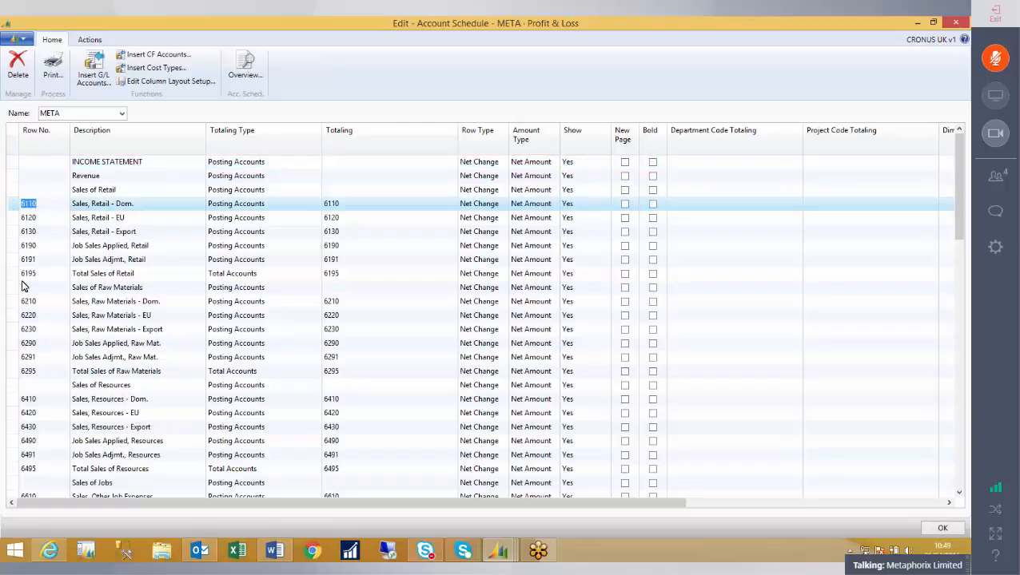
{"action": "left_click", "coordinate": [364, 210]}
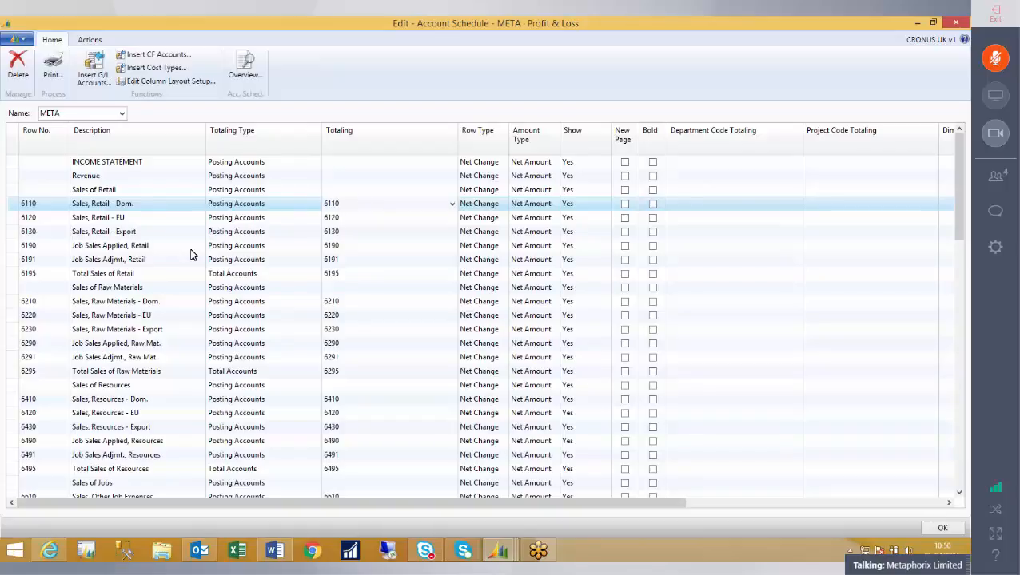
{"action": "left_click", "coordinate": [278, 276]}
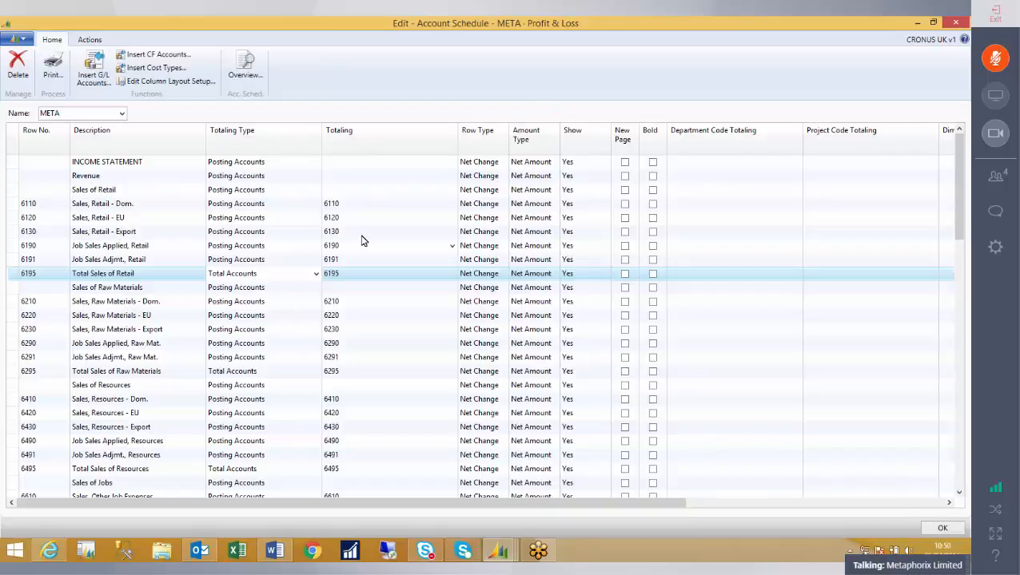
Narrow the Totaling Type, Totaling, Department Code, Project Code, Dimension 3 and Dimension 4 Totaling columns to bring the formatting columns into view
{"action": "left_click_drag", "start_coordinate": [468, 141], "coordinate": [299, 136]}
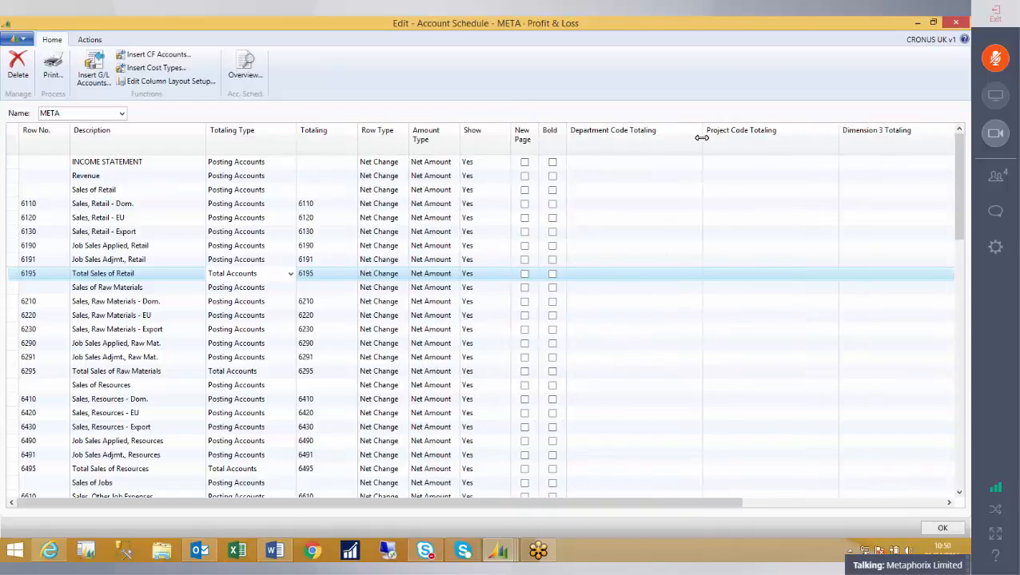
{"action": "left_click_drag", "start_coordinate": [703, 136], "coordinate": [620, 137]}
{"action": "left_click_drag", "start_coordinate": [754, 138], "coordinate": [695, 137]}
{"action": "left_click_drag", "start_coordinate": [831, 140], "coordinate": [764, 139]}
{"action": "left_click_drag", "start_coordinate": [852, 140], "coordinate": [811, 141]}
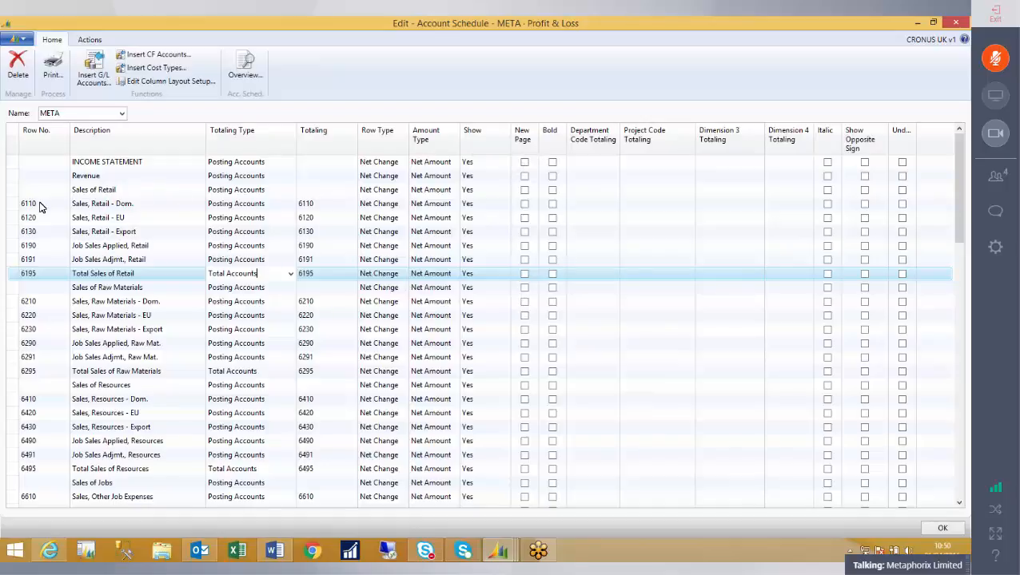
Make the INCOME STATEMENT and Sales of Raw Materials rows bold, and the Total Sales of Retail row bold and italic
{"action": "left_click", "coordinate": [136, 192]}
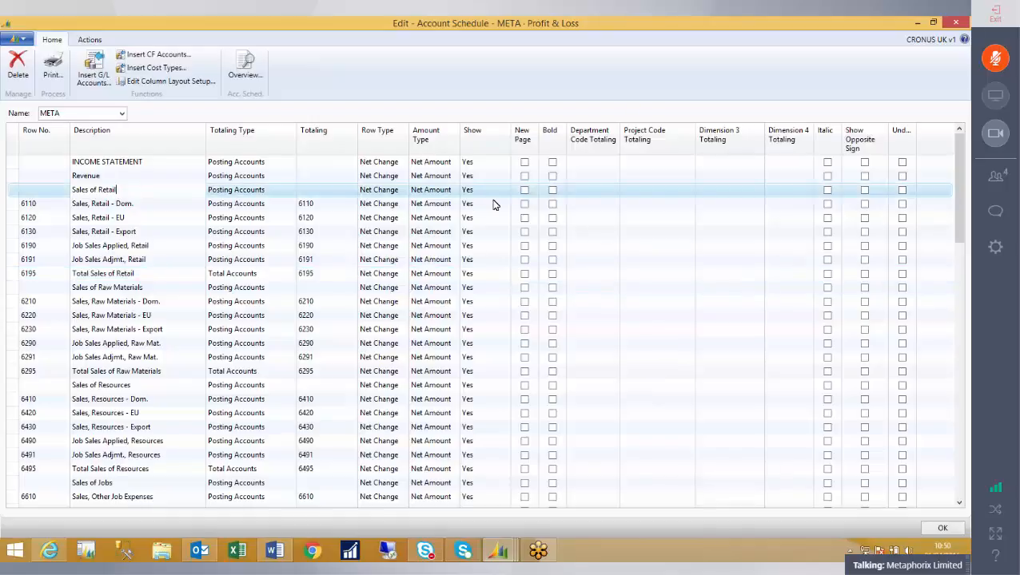
{"action": "left_click", "coordinate": [553, 163]}
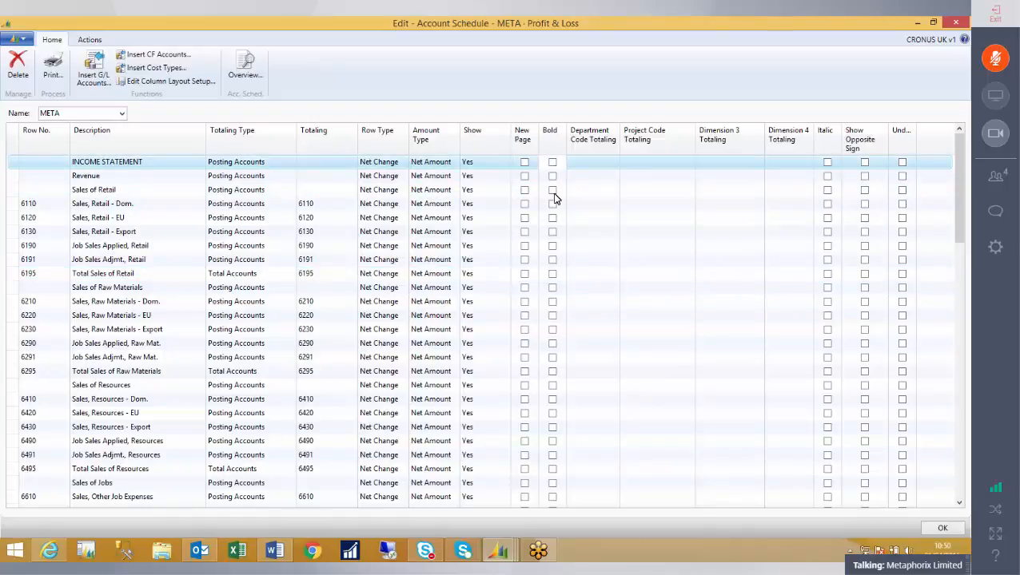
{"action": "left_click", "coordinate": [552, 163]}
{"action": "left_click", "coordinate": [553, 192]}
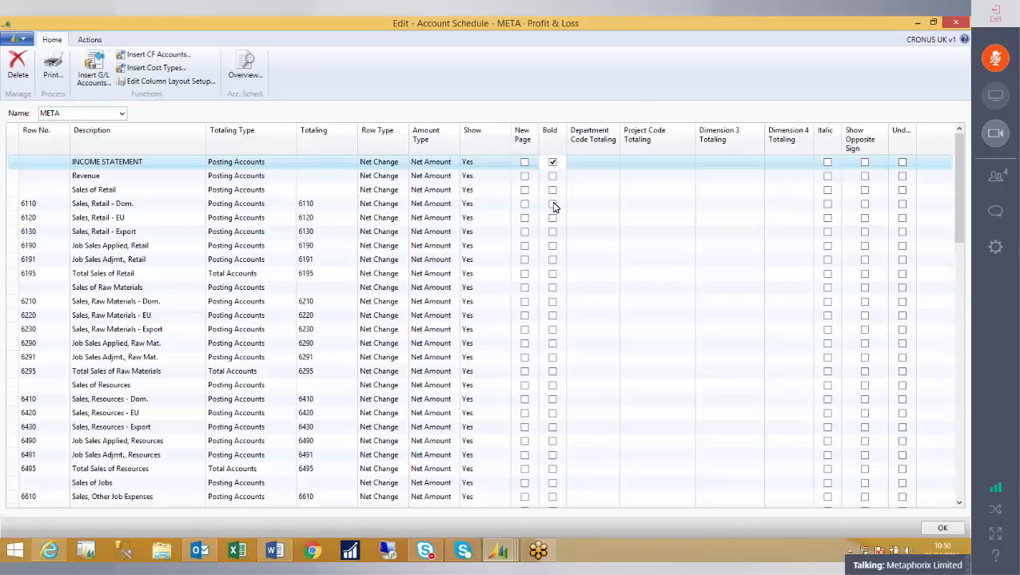
{"action": "left_click", "coordinate": [553, 288]}
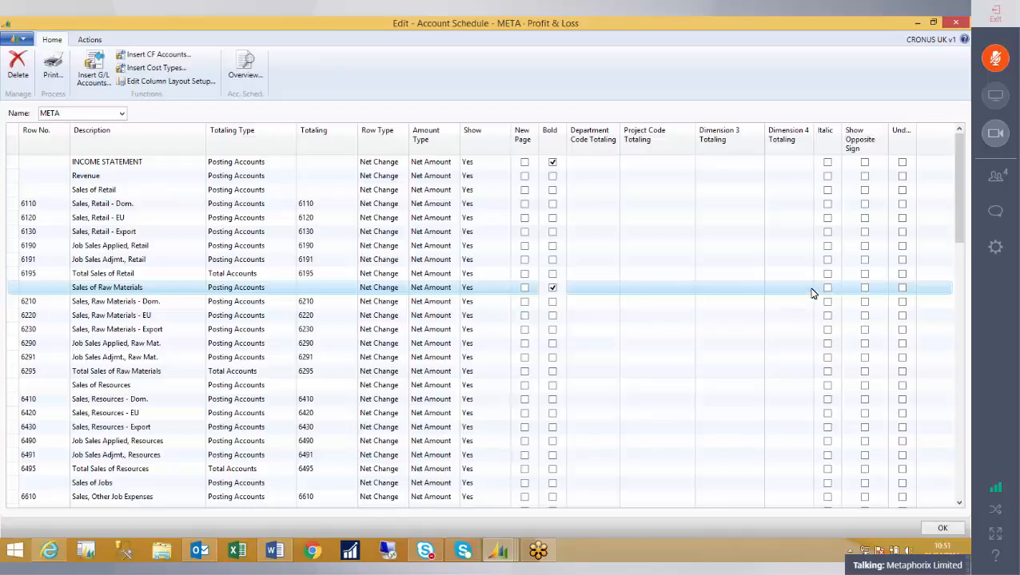
{"action": "left_click", "coordinate": [552, 273]}
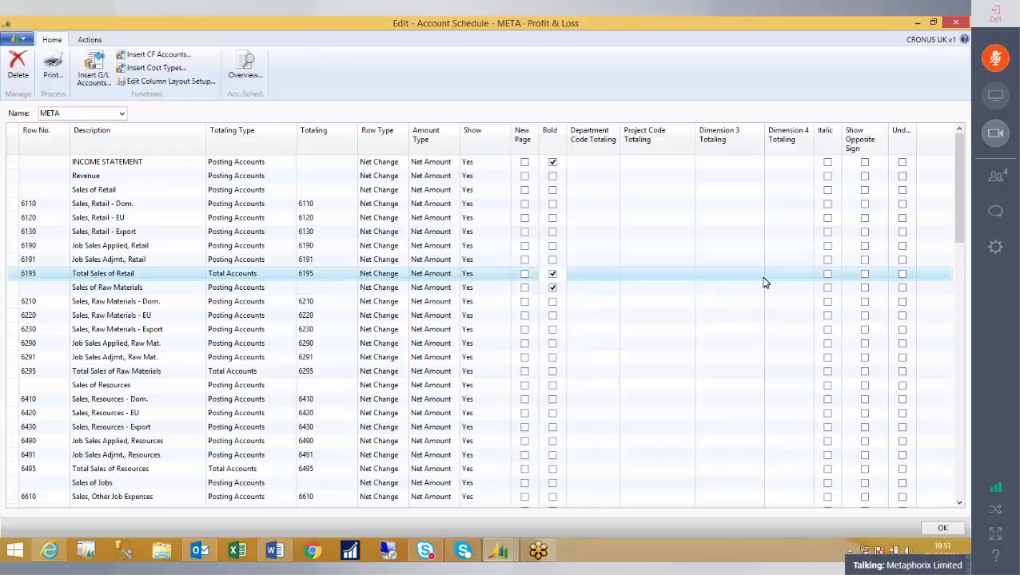
{"action": "left_click", "coordinate": [827, 273]}
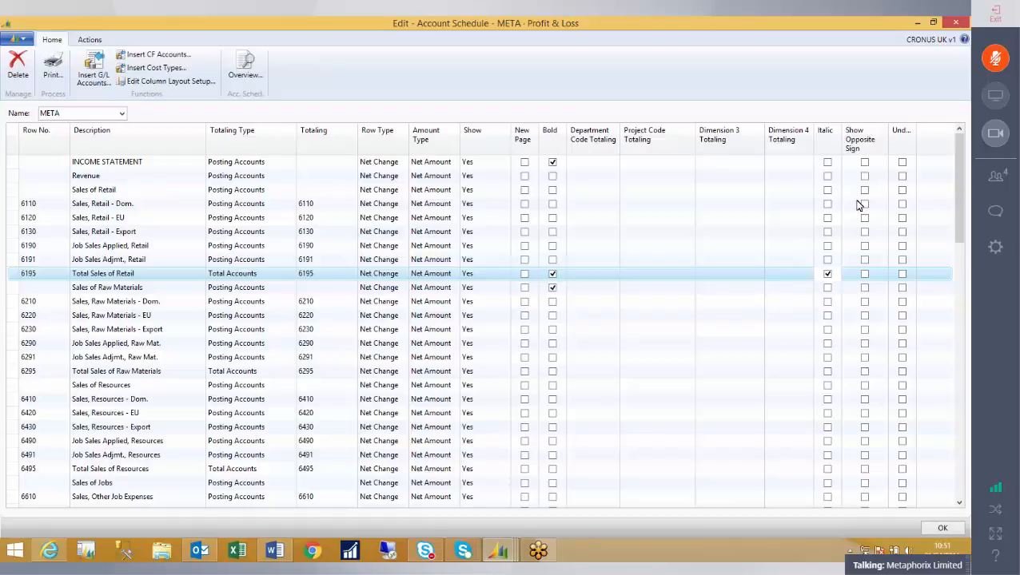
Enable Show Opposite Sign for the Revenue, Sales of Retail and Sales, Retail - Dom. rows
{"action": "left_click", "coordinate": [864, 175]}
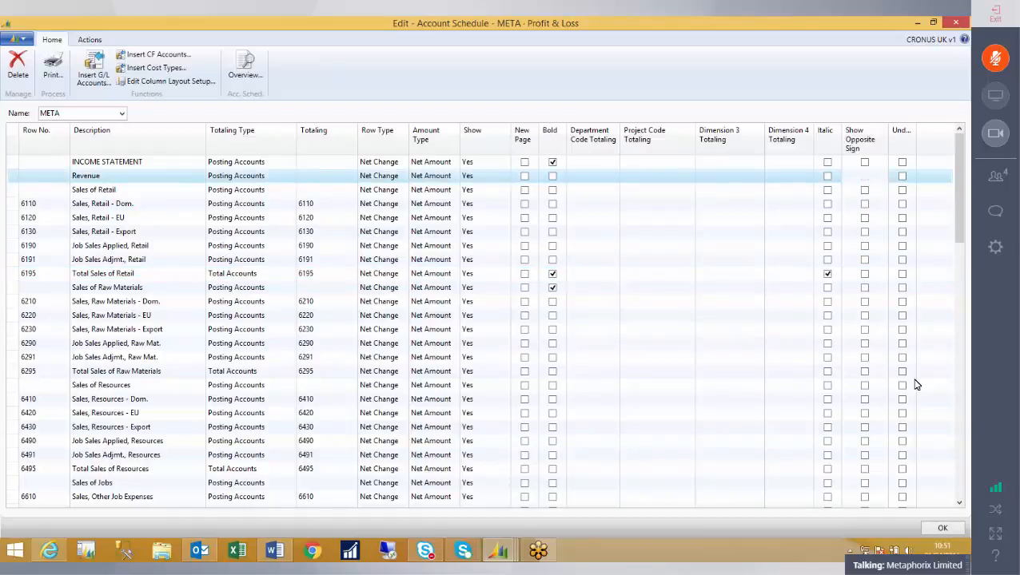
{"action": "key", "text": "Down"}
{"action": "key", "text": "space"}
{"action": "key", "text": "Down"}
{"action": "key", "text": "space"}
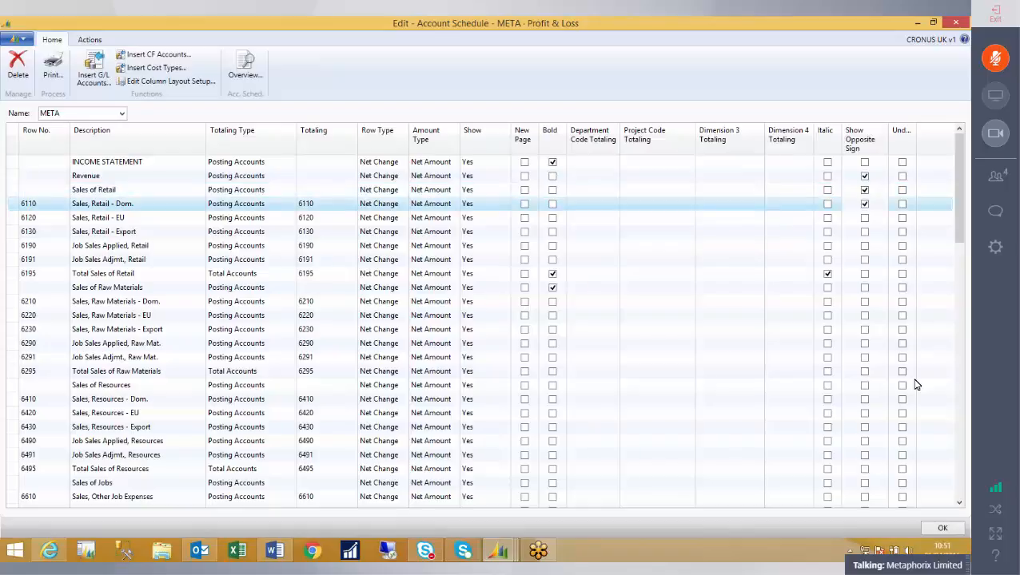
Enable Show Opposite Sign for the rows from Sales, Retail - EU through Total Sales of Retail
{"action": "key", "text": "Down"}
{"action": "key", "text": "space"}
{"action": "key", "text": "Down"}
{"action": "key", "text": "space"}
{"action": "key", "text": "Down"}
{"action": "key", "text": "space"}
{"action": "key", "text": "Down"}
{"action": "key", "text": "space"}
{"action": "key", "text": "Down"}
{"action": "key", "text": "space"}
Enable Show Opposite Sign for the rows from Sales of Raw Materials through Sales of Resources, and underline the Total Sales of Retail row
{"action": "key", "text": "Down"}
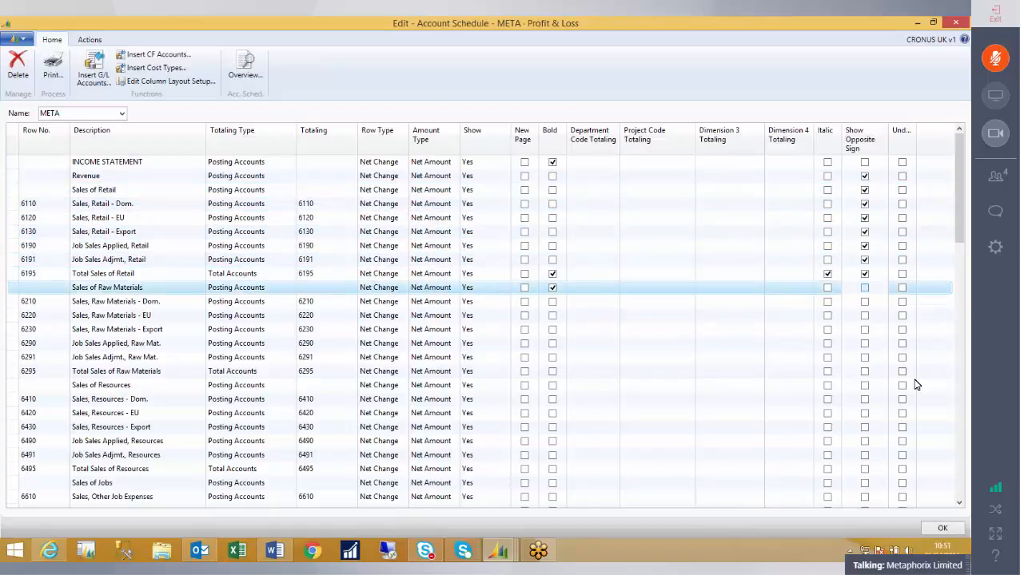
{"action": "key", "text": "space"}
{"action": "key", "text": "Down"}
{"action": "key", "text": "space"}
{"action": "key", "text": "Down"}
{"action": "key", "text": "Down"}
{"action": "key", "text": "Down"}
{"action": "key", "text": "space"}
{"action": "key", "text": "Down"}
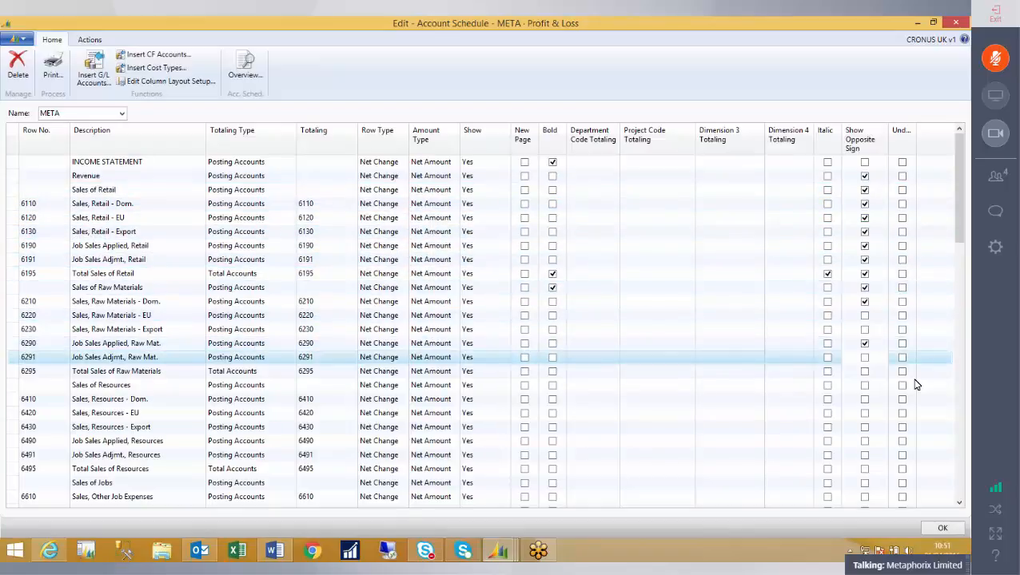
{"action": "key", "text": "Up"}
{"action": "key", "text": "Up"}
{"action": "key", "text": "Up"}
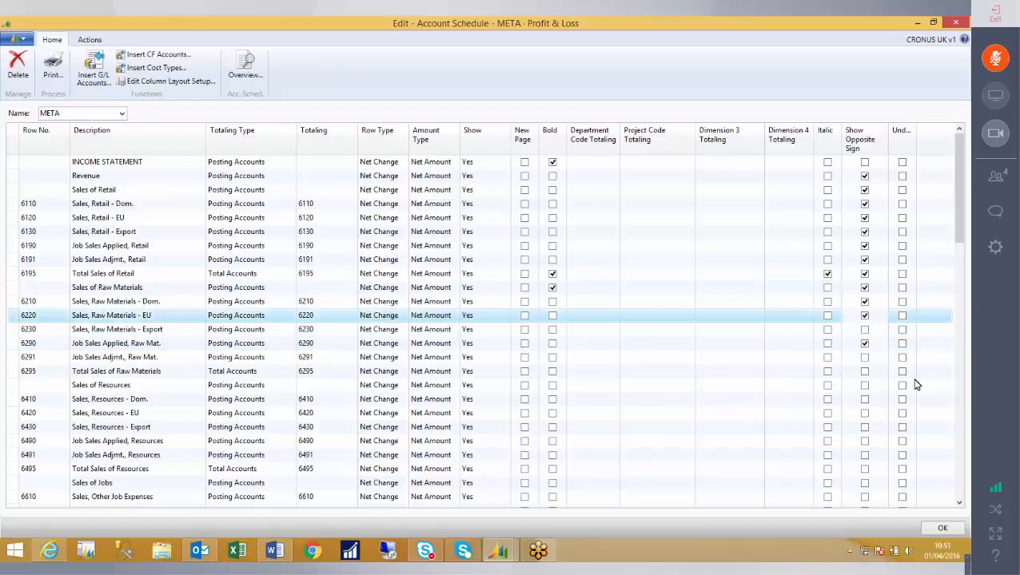
{"action": "key", "text": "Down"}
{"action": "key", "text": "space"}
{"action": "key", "text": "Down"}
{"action": "key", "text": "space"}
{"action": "key", "text": "Down"}
{"action": "key", "text": "space"}
{"action": "key", "text": "Down"}
{"action": "key", "text": "space"}
{"action": "key", "text": "Down"}
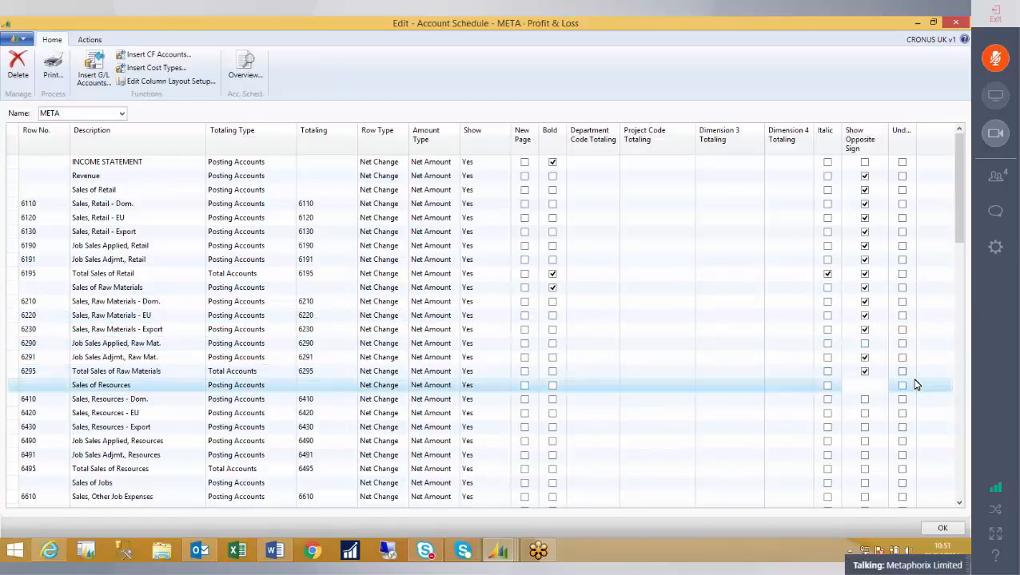
{"action": "key", "text": "space"}
{"action": "key", "text": "Up"}
{"action": "key", "text": "Up"}
{"action": "key", "text": "Up"}
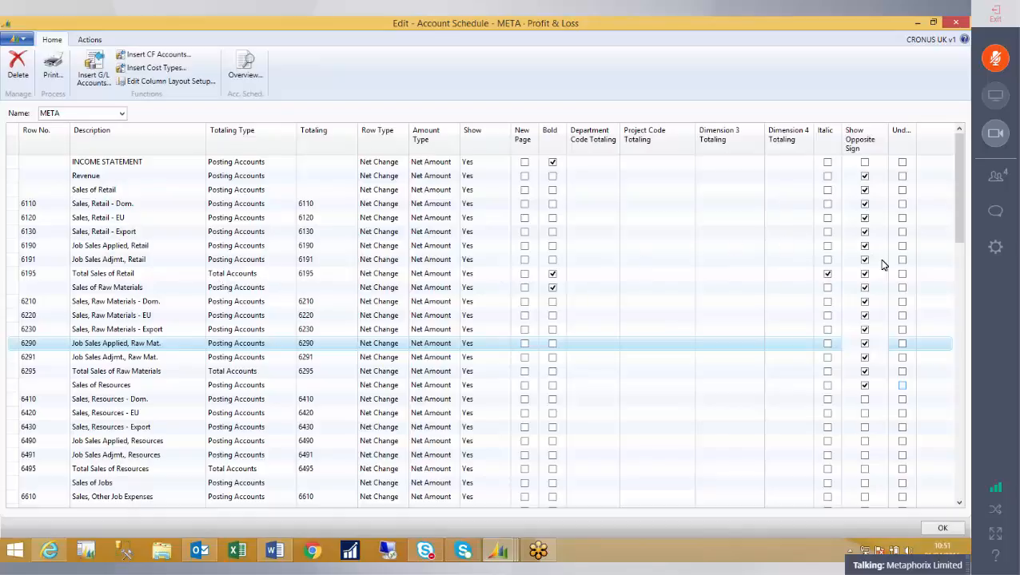
{"action": "left_click", "coordinate": [902, 275]}
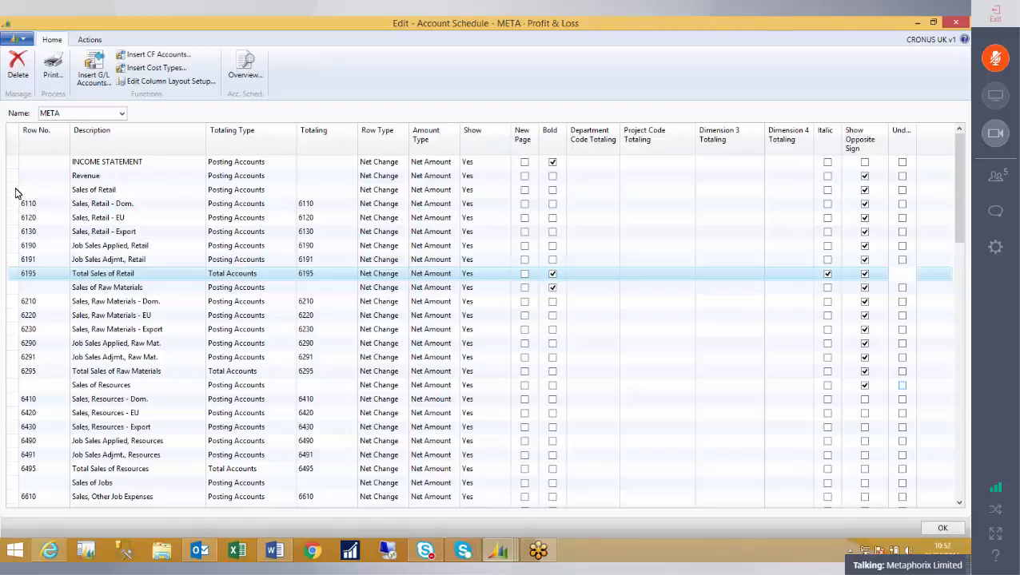
Copy the rows from Sales of Retail through Total Sales of Retail and paste them at the end of the schedule, below NET INCOME
{"action": "left_click_drag", "start_coordinate": [15, 193], "coordinate": [12, 278]}
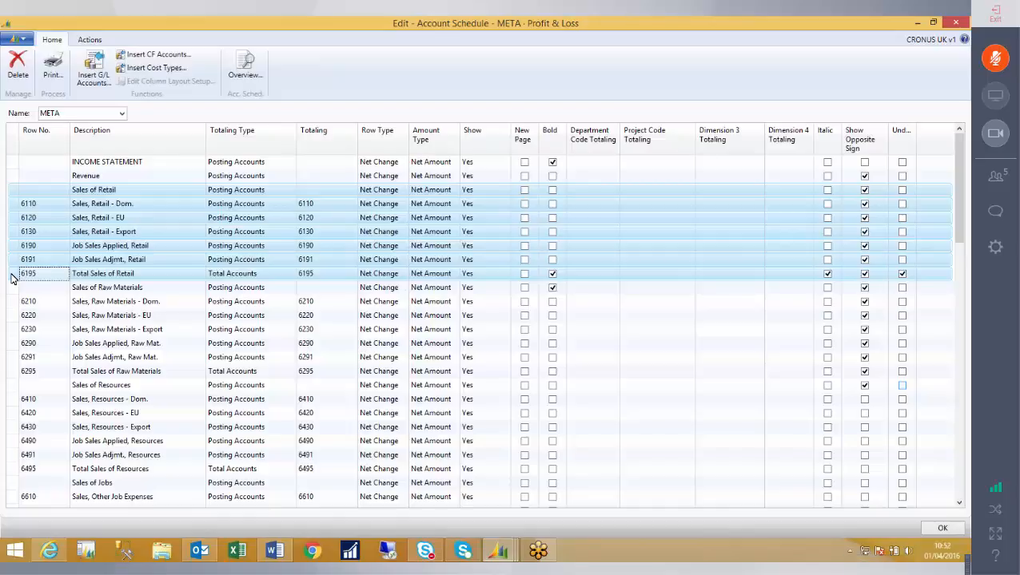
{"action": "right_click", "coordinate": [52, 243]}
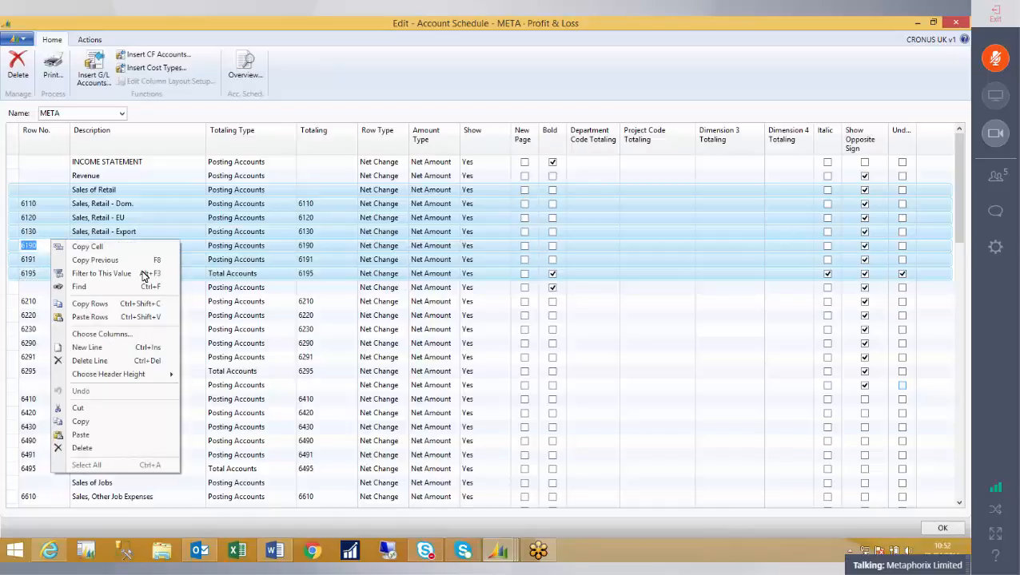
{"action": "left_click", "coordinate": [113, 305]}
{"action": "scroll", "coordinate": [173, 351], "scroll_direction": "down", "scroll_amount": 1}
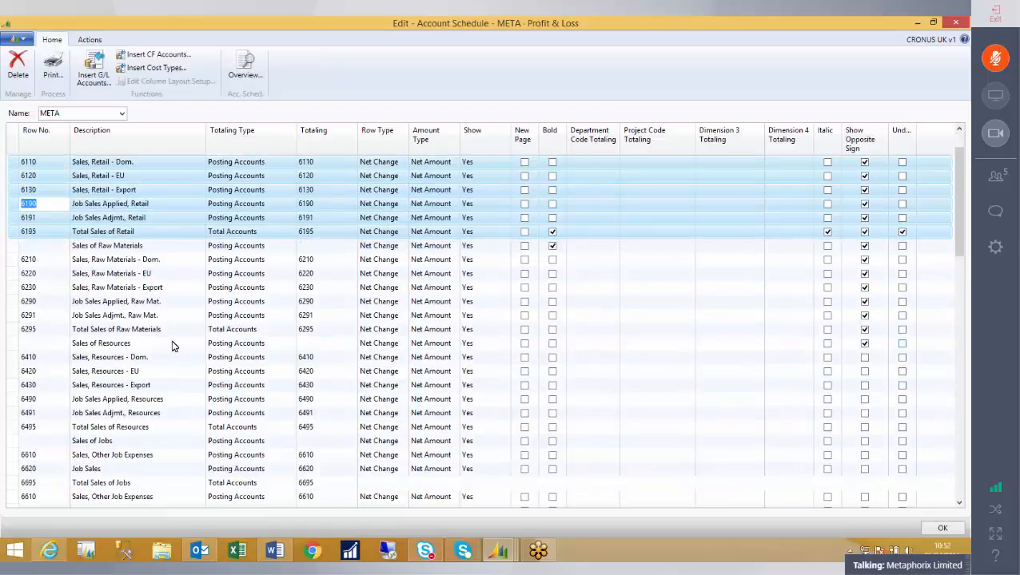
{"action": "scroll", "coordinate": [172, 351], "scroll_direction": "down", "scroll_amount": 1}
{"action": "left_click", "coordinate": [177, 344]}
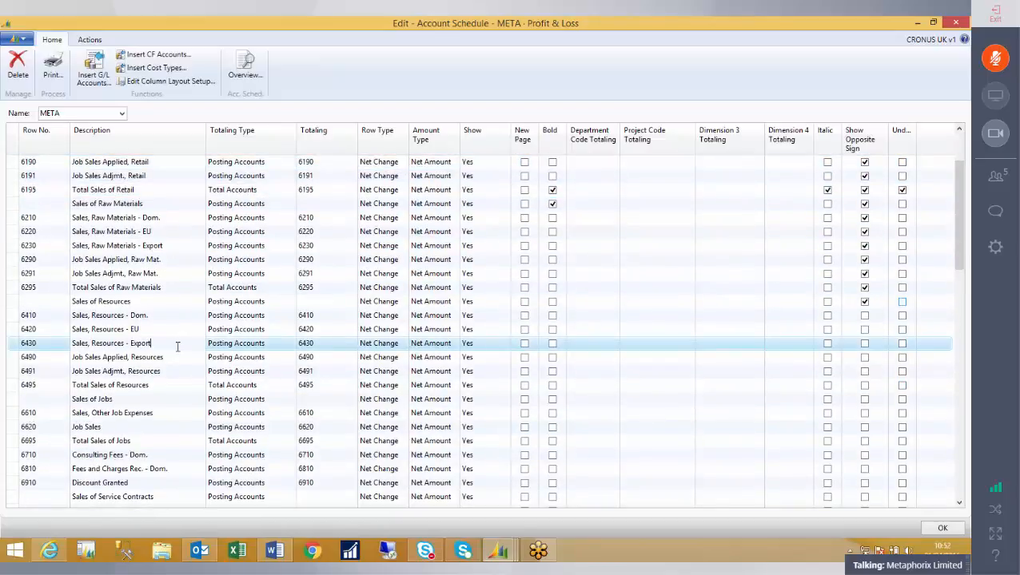
{"action": "key", "text": "ctrl+End"}
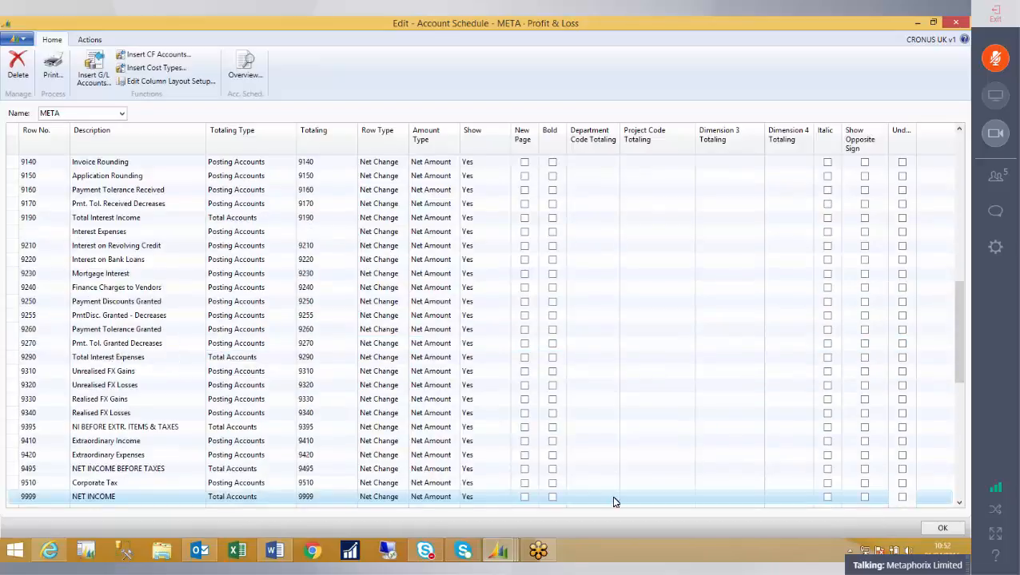
{"action": "left_click", "coordinate": [54, 510]}
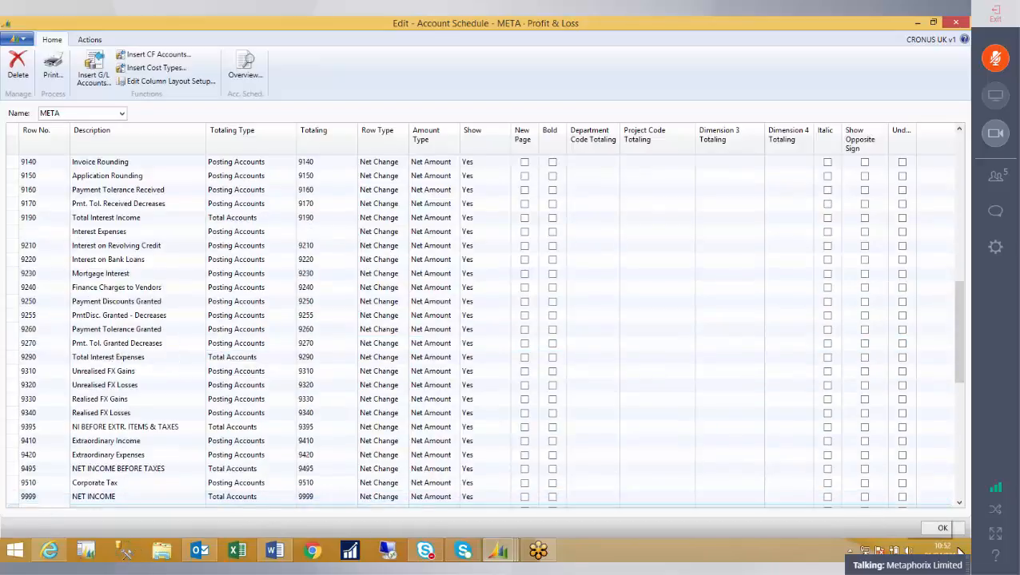
{"action": "left_click", "coordinate": [959, 502]}
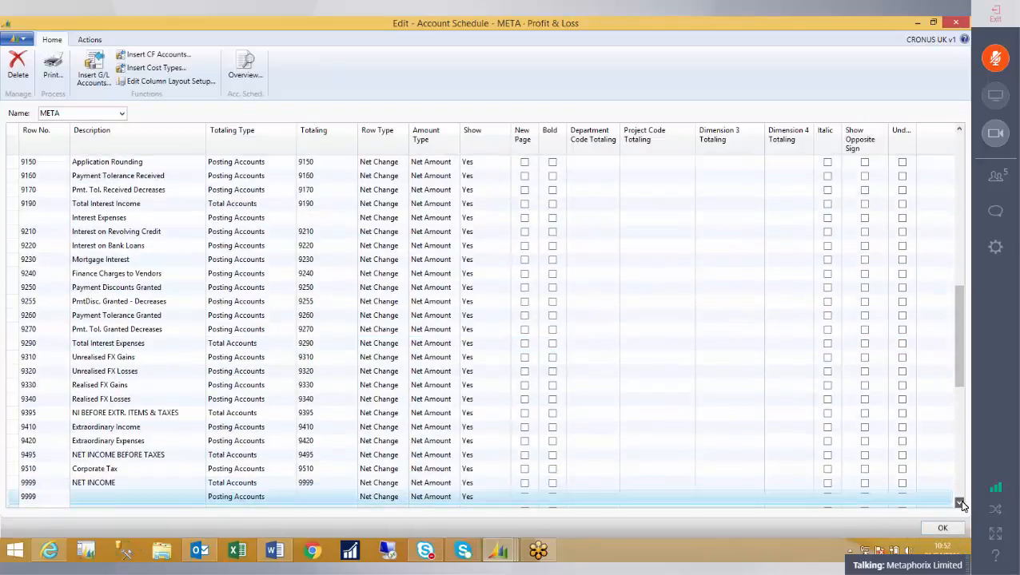
{"action": "left_click", "coordinate": [959, 504]}
{"action": "left_click", "coordinate": [959, 503]}
{"action": "right_click", "coordinate": [30, 458]}
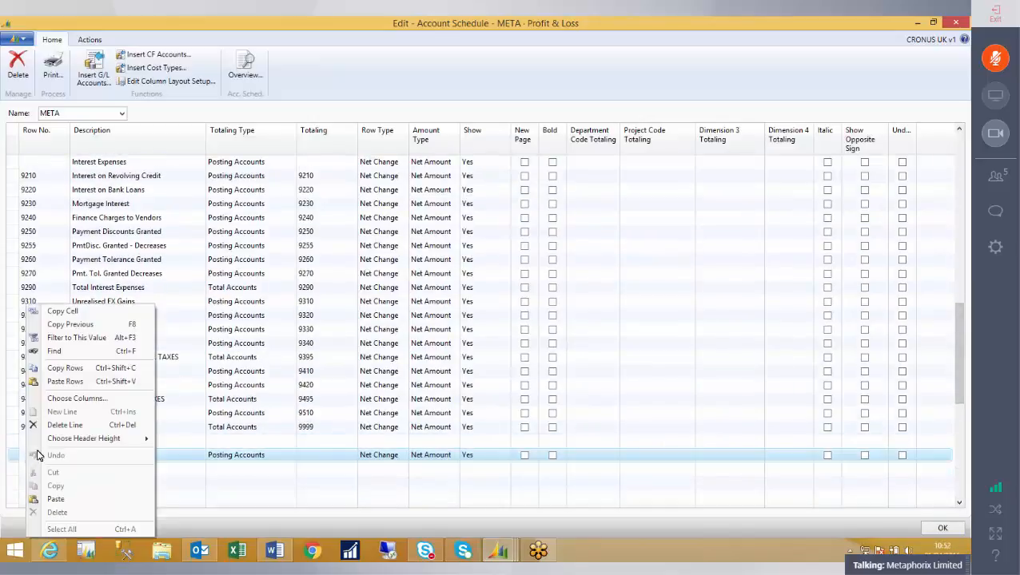
{"action": "left_click", "coordinate": [81, 384]}
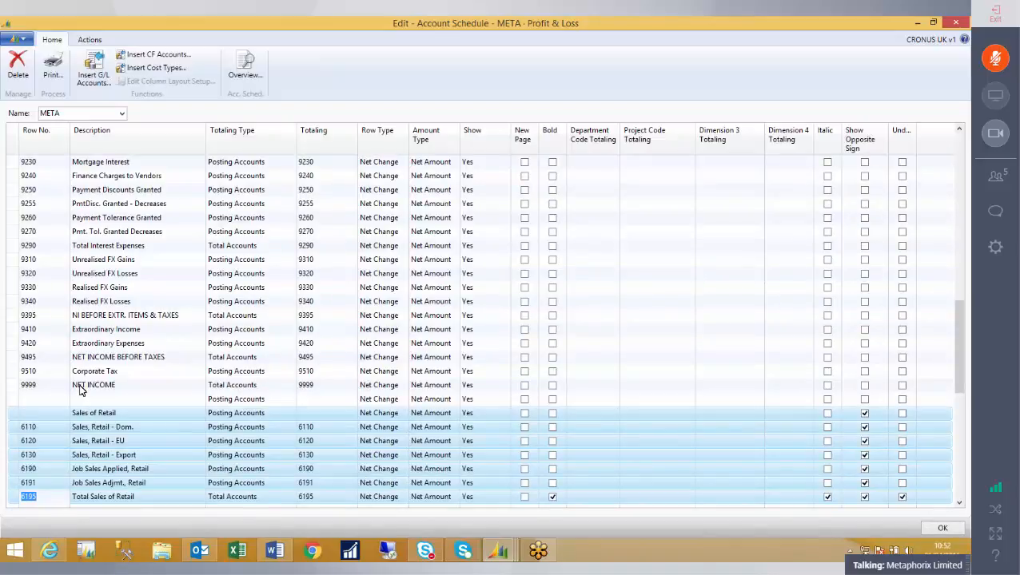
Delete the pasted retail sales rows from the end of the schedule
{"action": "right_click", "coordinate": [55, 436]}
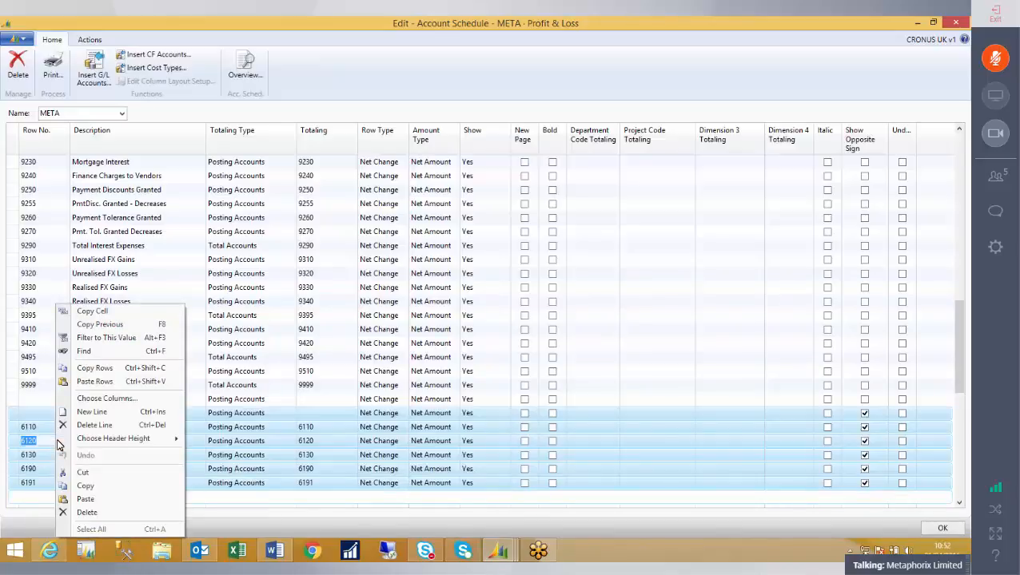
{"action": "left_click", "coordinate": [111, 426]}
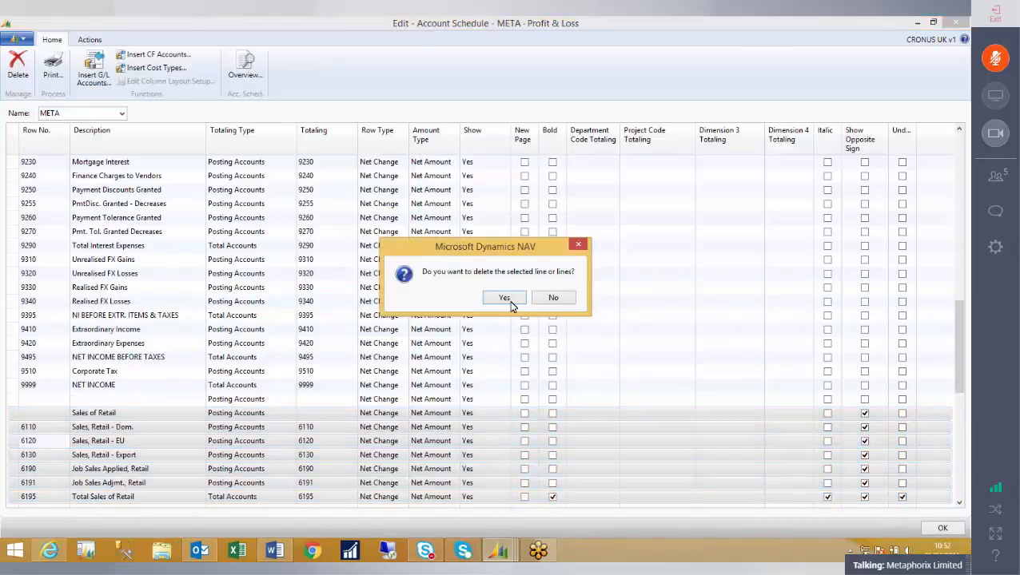
{"action": "left_click", "coordinate": [502, 301]}
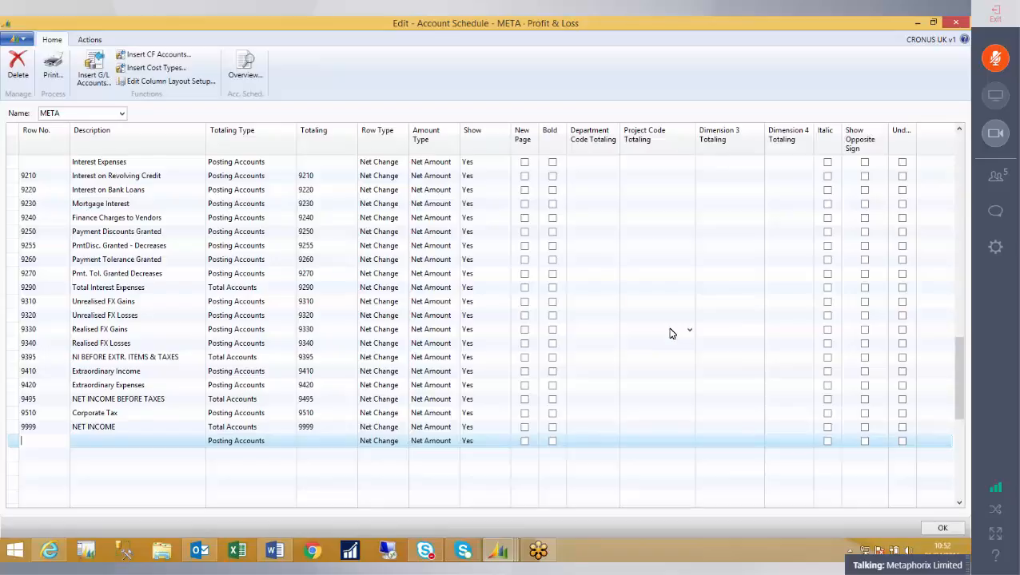
Renumber the rows from Sales, Retail - Dom. through Total Sales of Retail as 100, 120, 130, 140, 150 and 160
{"action": "key", "text": "ctrl+Home"}
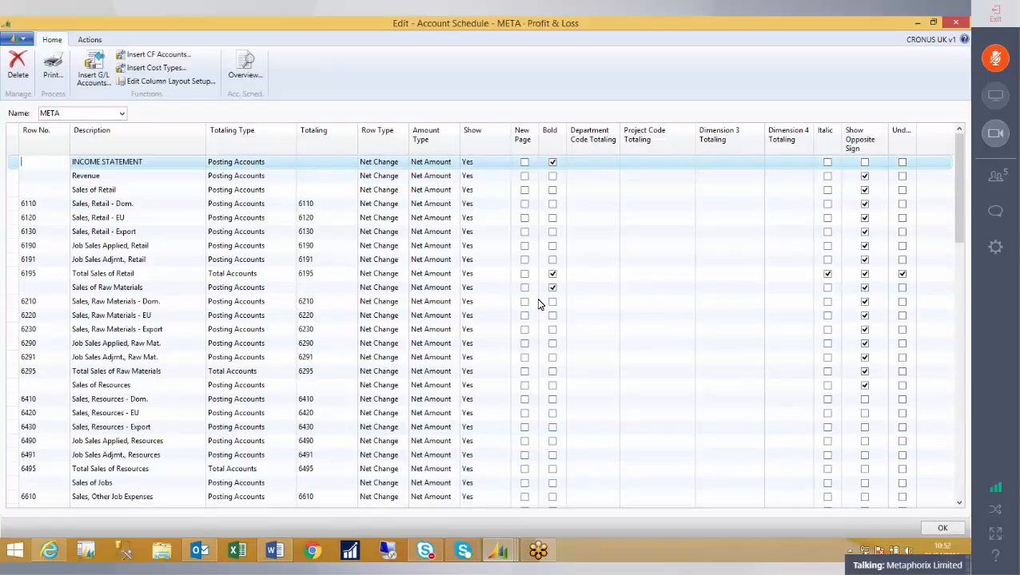
{"action": "left_click", "coordinate": [52, 204]}
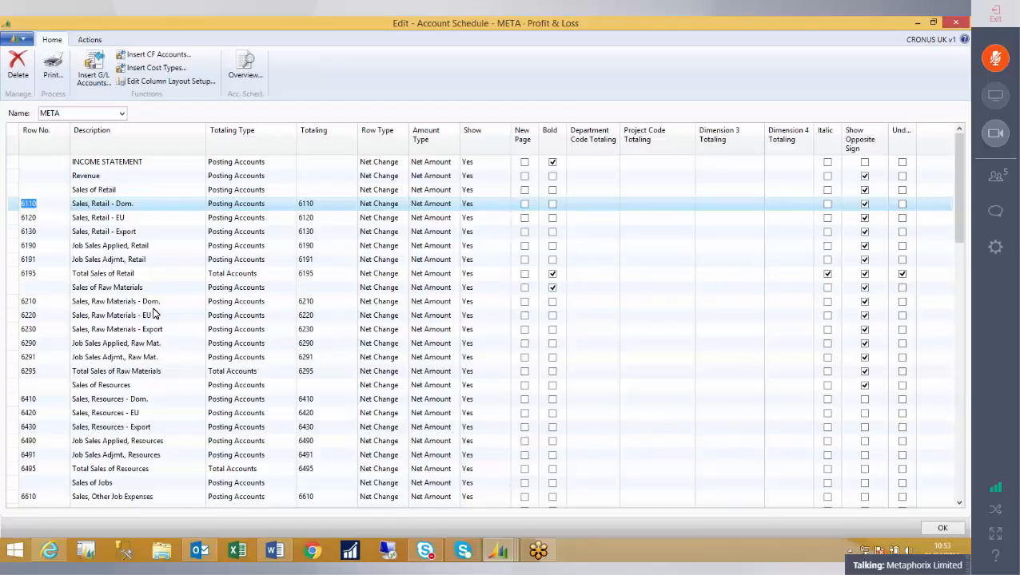
{"action": "type", "text": "100"}
{"action": "key", "text": "Down"}
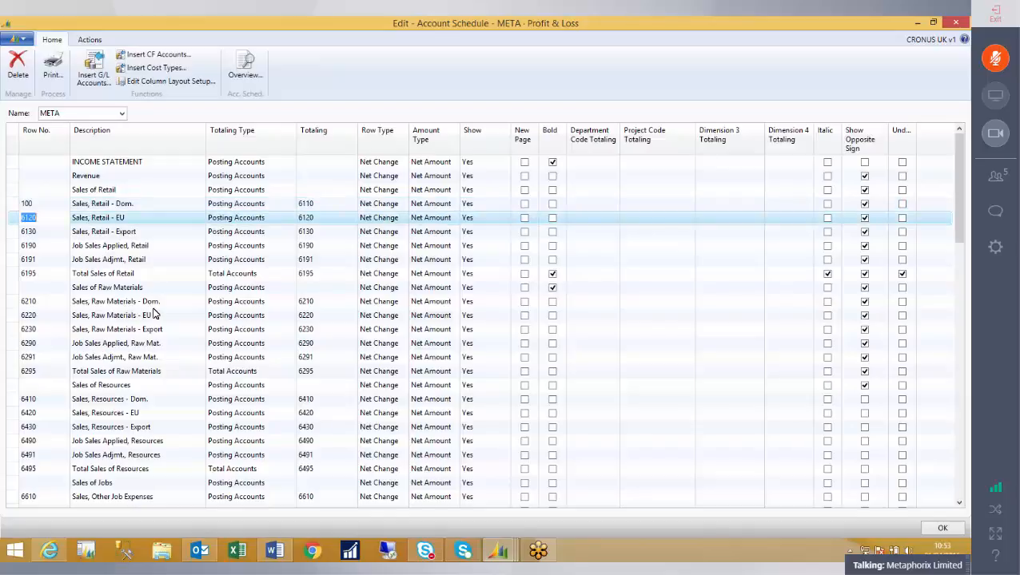
{"action": "type", "text": "120"}
{"action": "key", "text": "Down"}
{"action": "type", "text": "130"}
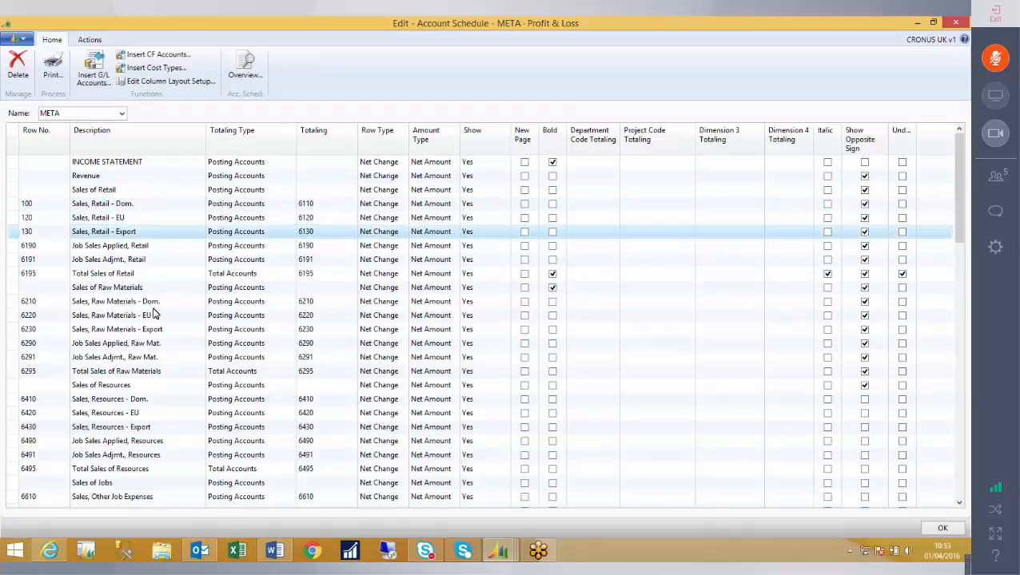
{"action": "key", "text": "Down"}
{"action": "type", "text": "14"}
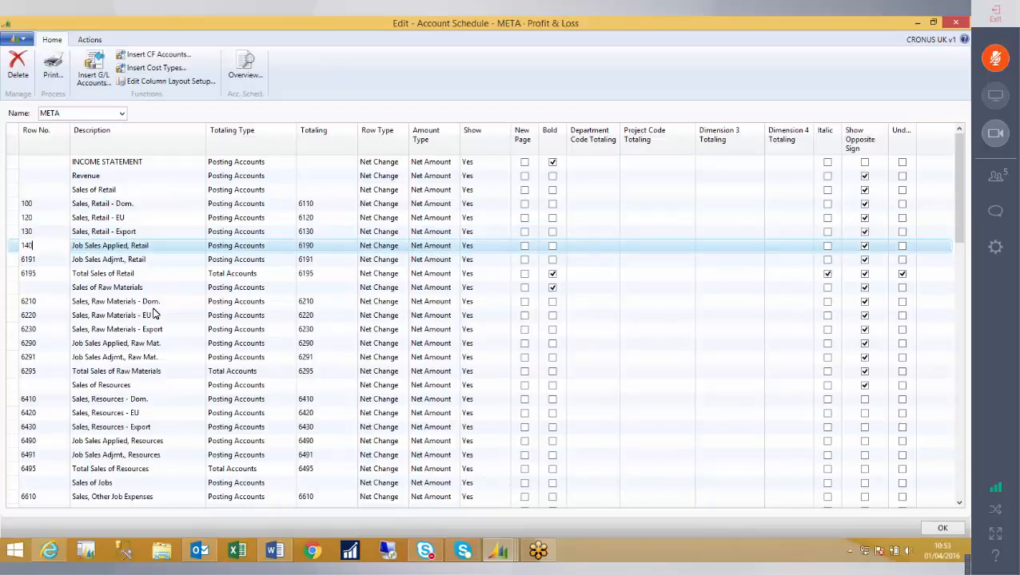
{"action": "type", "text": "0"}
{"action": "key", "text": "Down"}
{"action": "type", "text": "1"}
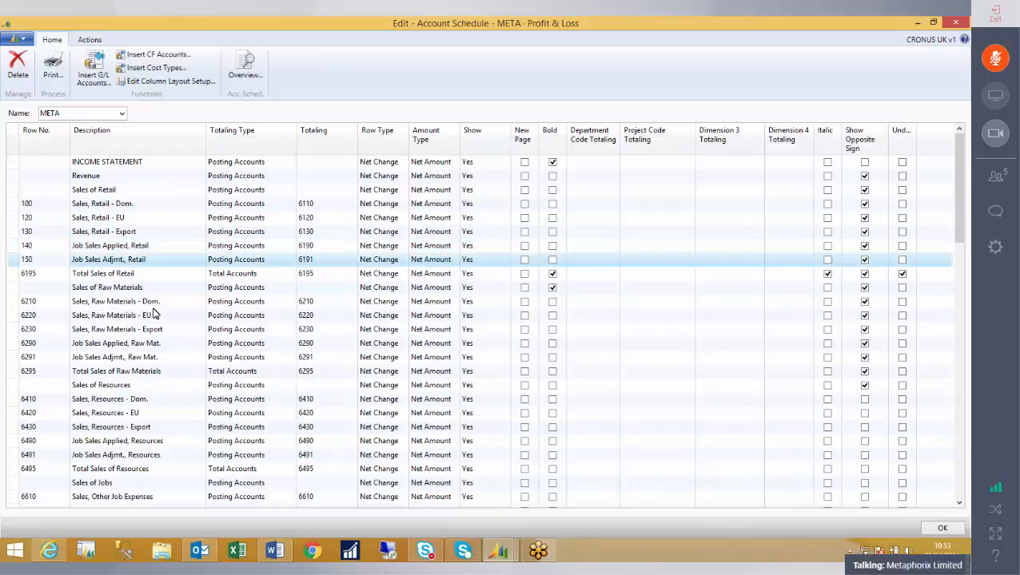
{"action": "key", "text": "Down"}
{"action": "type", "text": "16"}
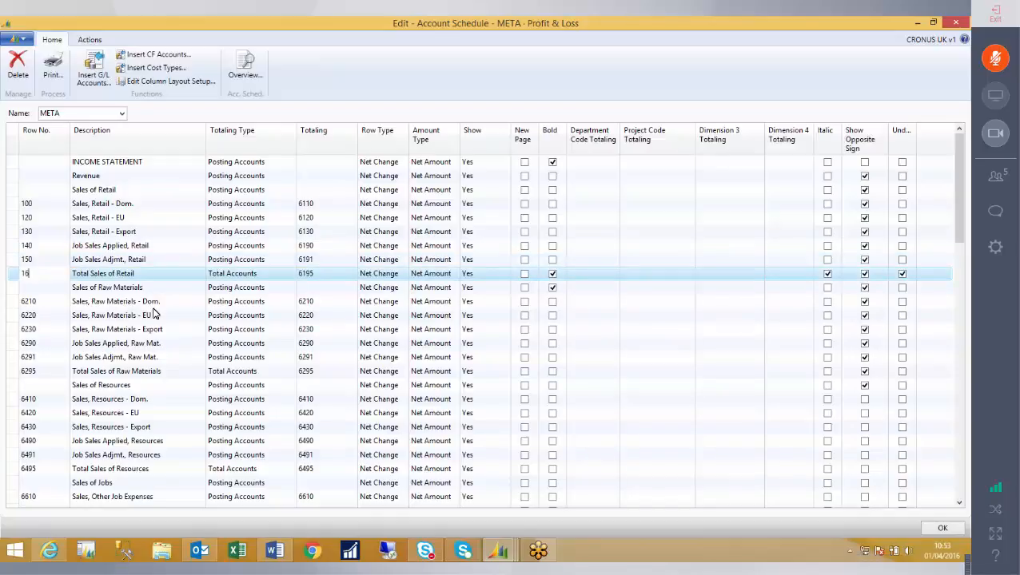
{"action": "type", "text": "0"}
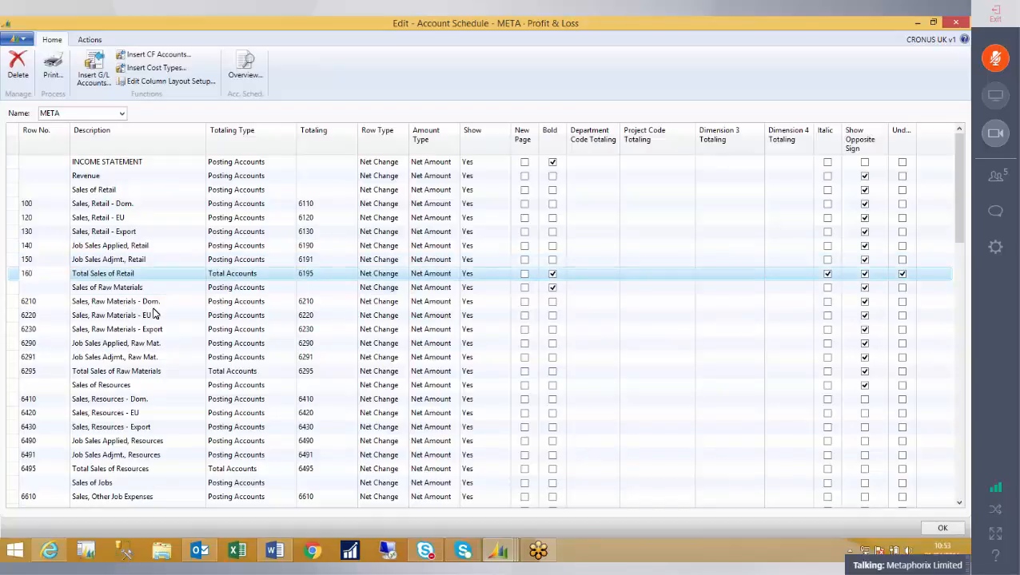
{"action": "key", "text": "Down"}
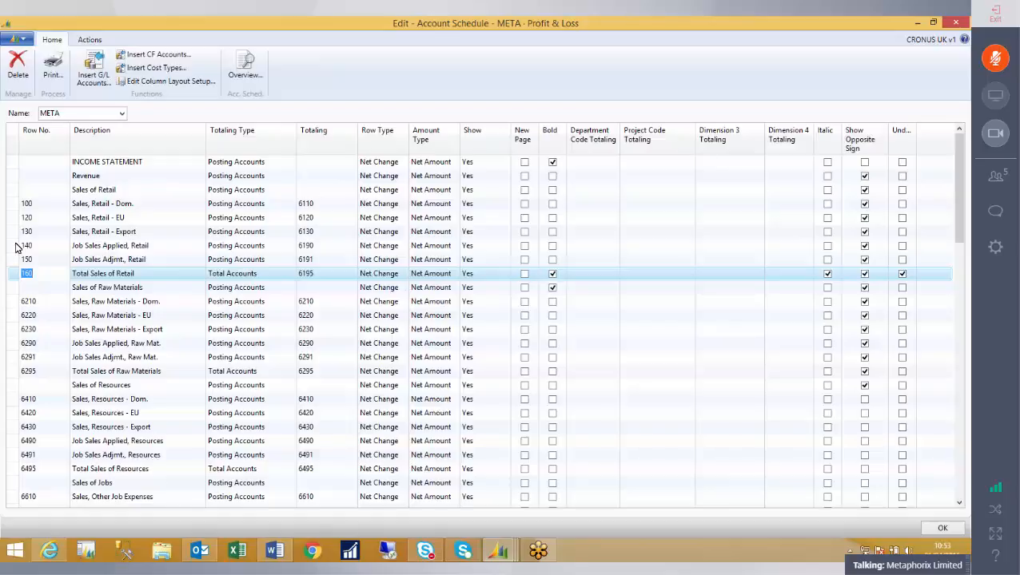
Delete the Job Sales Applied, Retail and Job Sales Adjmt., Retail rows
{"action": "left_click_drag", "start_coordinate": [16, 247], "coordinate": [9, 262]}
{"action": "right_click", "coordinate": [45, 261]}
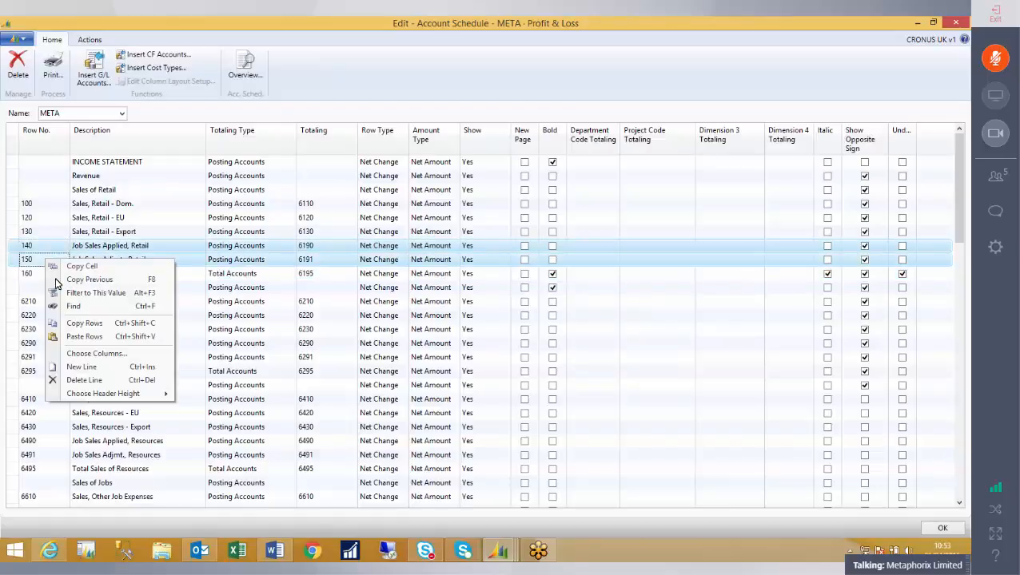
{"action": "left_click", "coordinate": [100, 380]}
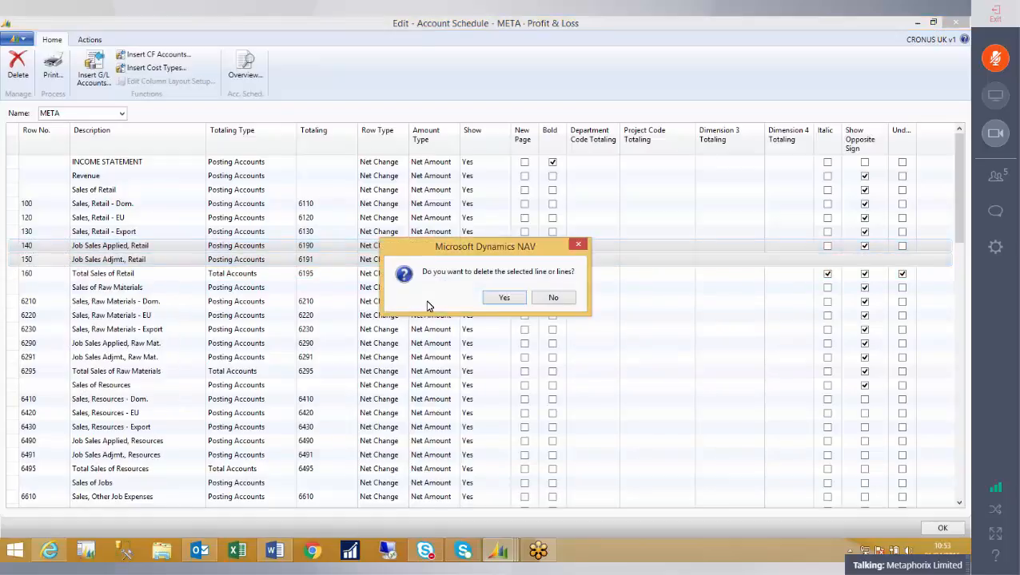
{"action": "left_click", "coordinate": [504, 297]}
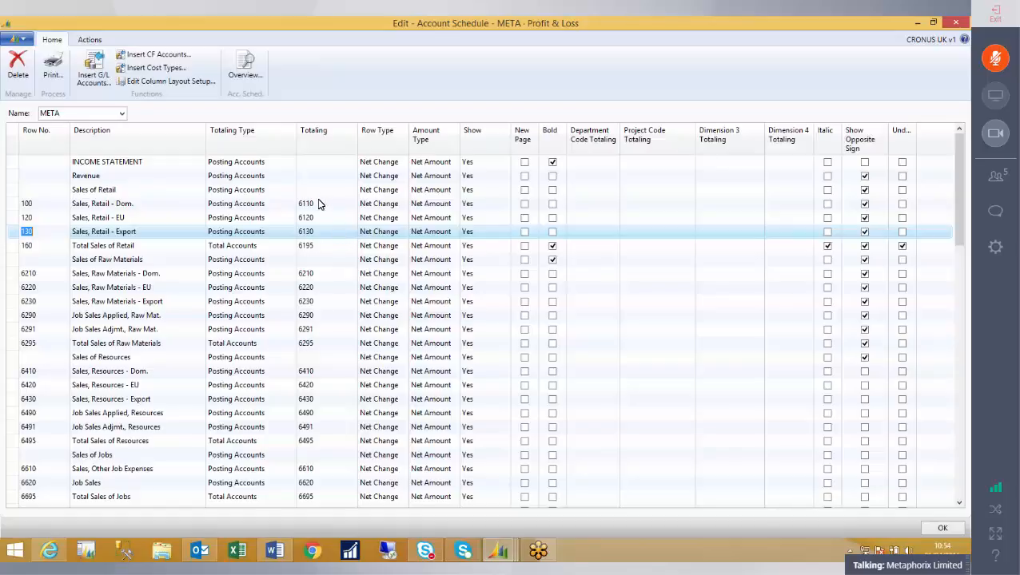
Change the totaling type of the Total Sales of Retail row to Formula
{"action": "left_click_drag", "start_coordinate": [11, 206], "coordinate": [11, 231]}
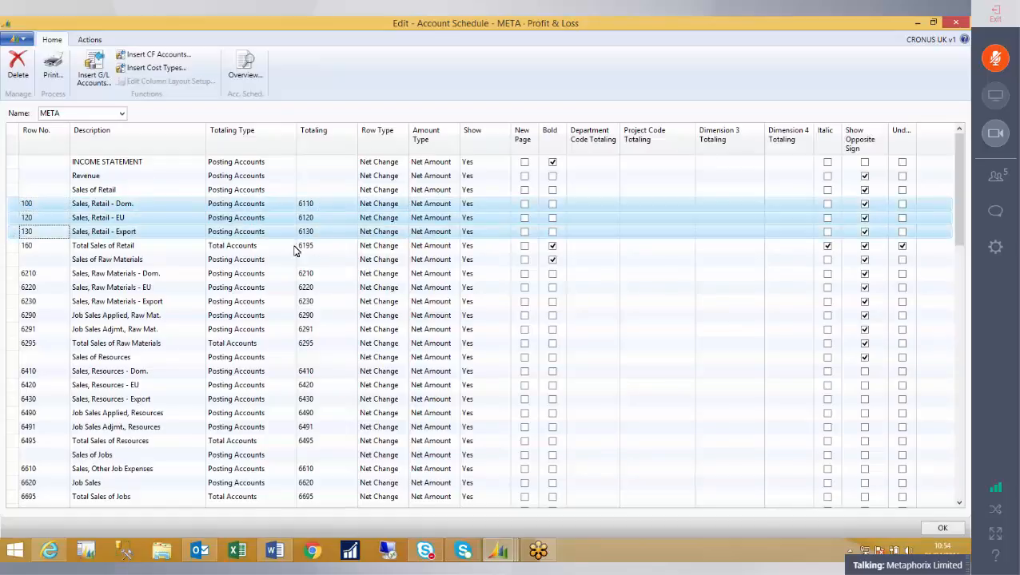
{"action": "left_click", "coordinate": [270, 249]}
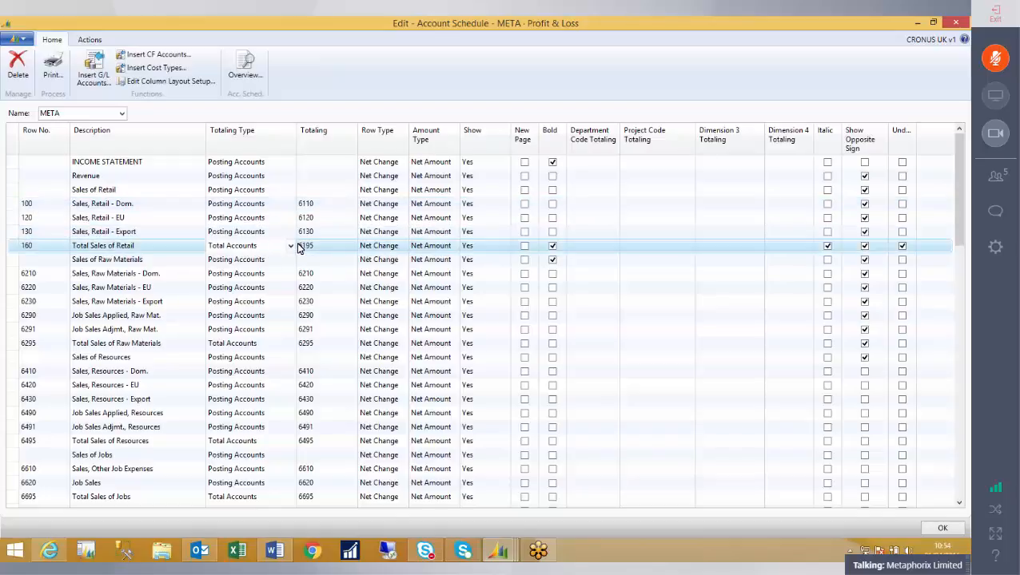
{"action": "left_click_drag", "start_coordinate": [326, 248], "coordinate": [275, 252]}
{"action": "left_click", "coordinate": [290, 246]}
{"action": "left_click", "coordinate": [237, 288]}
Change the totaling type of the Total Sales of Retail row to Total Accounts
{"action": "double_click", "coordinate": [305, 247]}
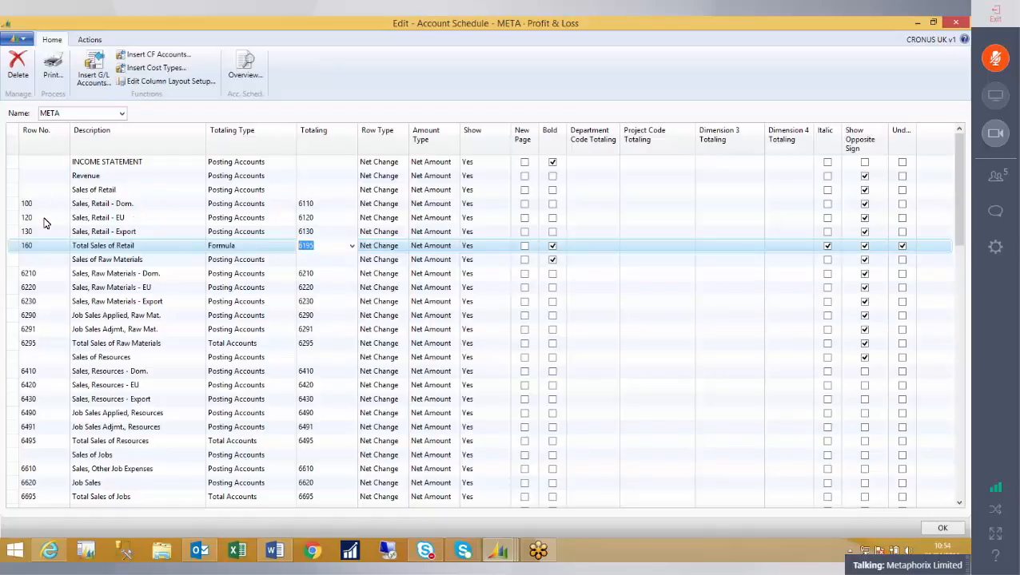
{"action": "left_click", "coordinate": [257, 251]}
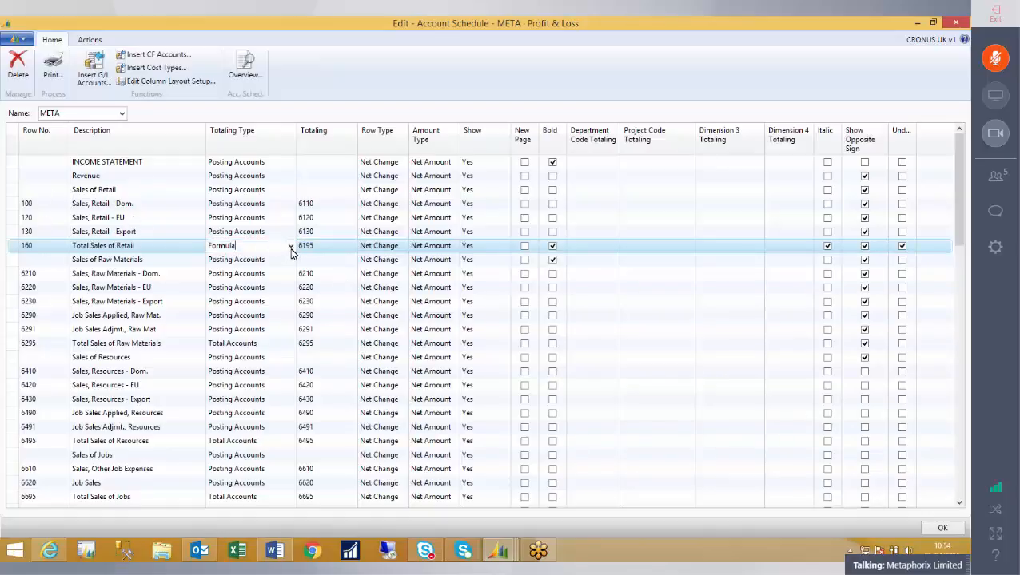
{"action": "left_click", "coordinate": [290, 247]}
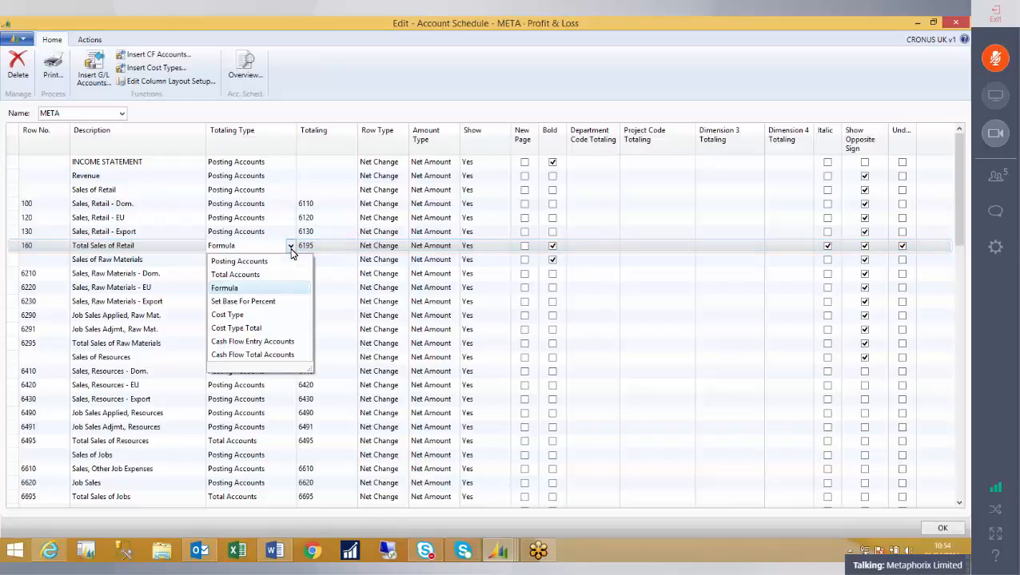
{"action": "left_click", "coordinate": [248, 275]}
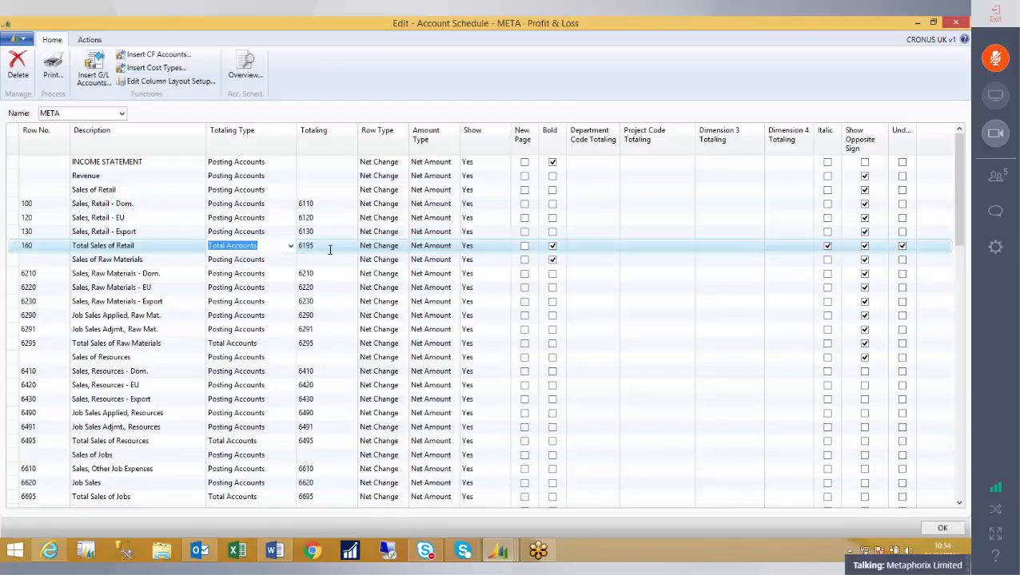
Set the totaling of the Total Sales of Retail row to the row range 100..159
{"action": "left_click", "coordinate": [328, 247]}
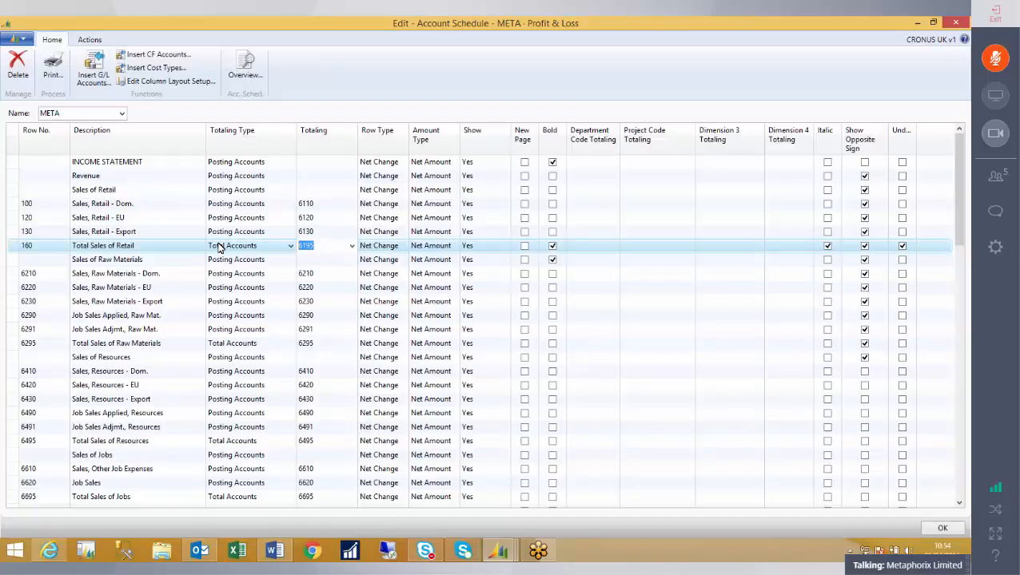
{"action": "type", "text": "100.."}
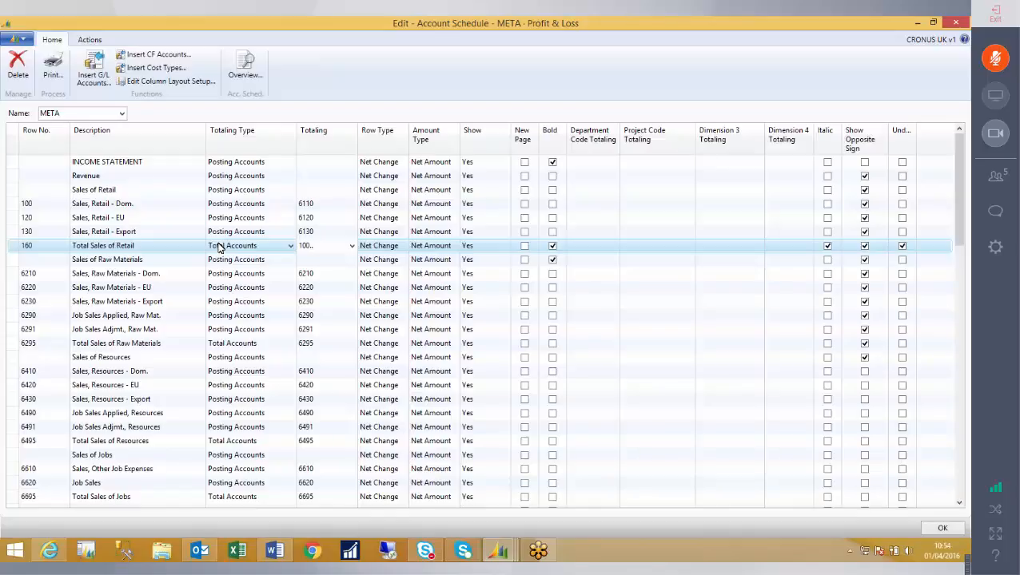
{"action": "left_click", "coordinate": [31, 203]}
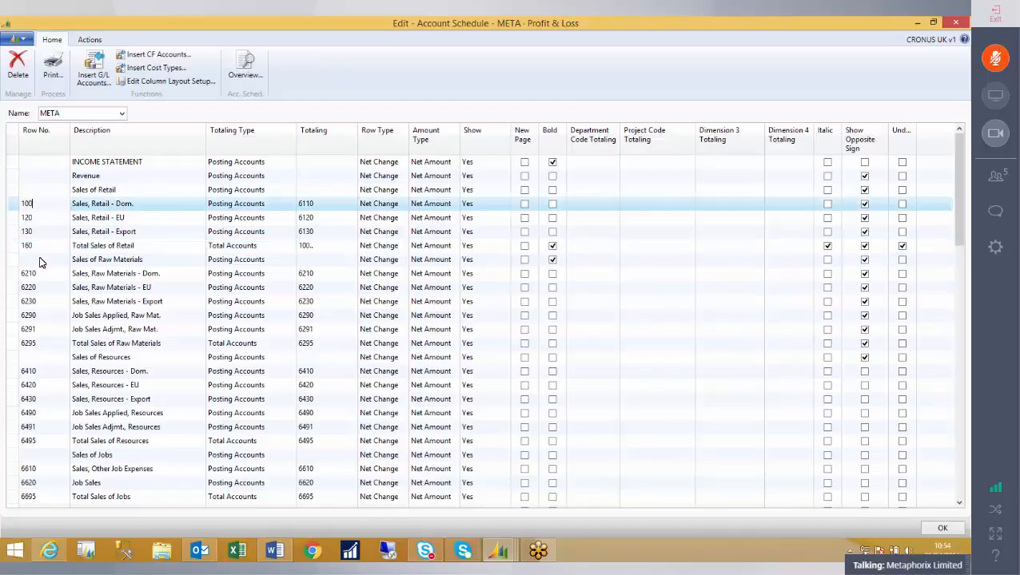
{"action": "left_click", "coordinate": [50, 246]}
{"action": "left_click", "coordinate": [335, 246]}
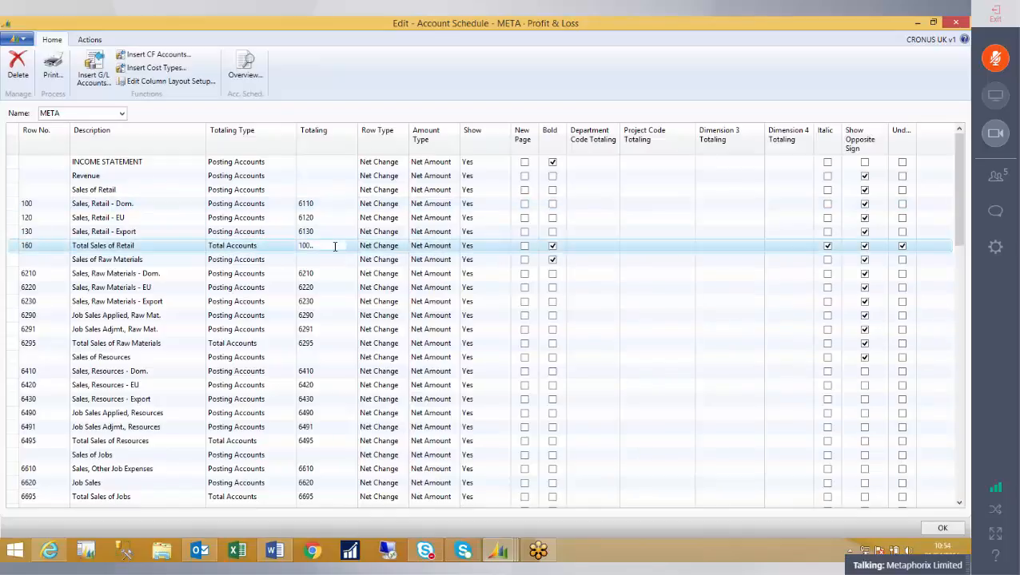
{"action": "type", "text": "159"}
{"action": "key", "text": "Down"}
{"action": "key", "text": "Up"}
Set the totaling type of the Total Sales of Retail row to Formula so it sums the row range
{"action": "left_click", "coordinate": [270, 249]}
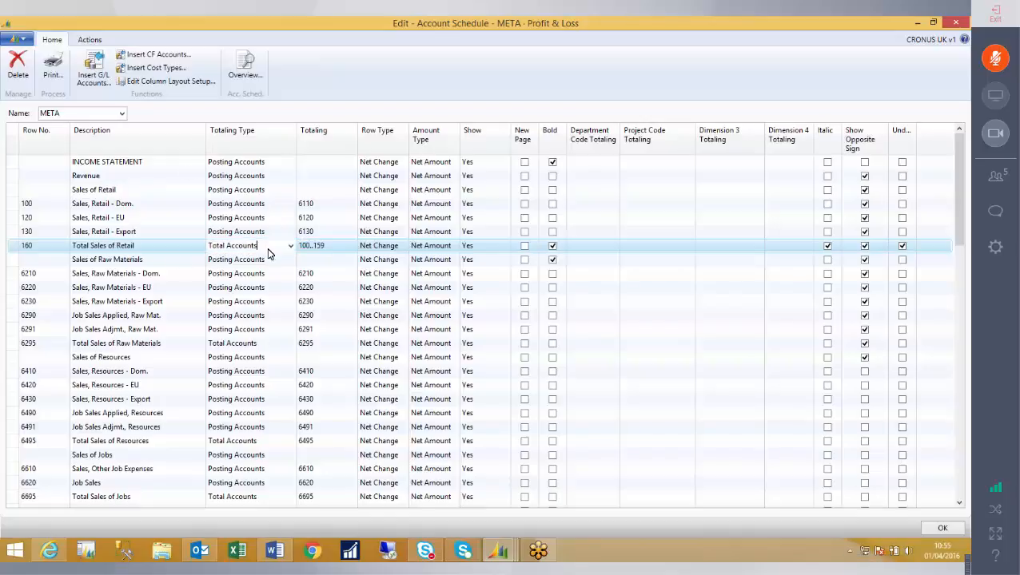
{"action": "left_click", "coordinate": [291, 245]}
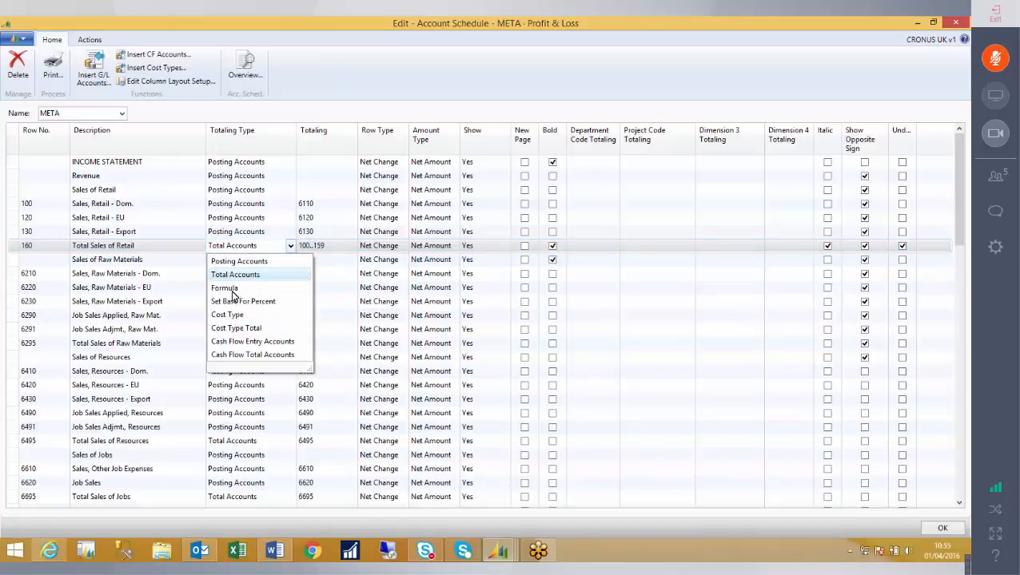
{"action": "left_click", "coordinate": [254, 287]}
{"action": "left_click", "coordinate": [332, 245]}
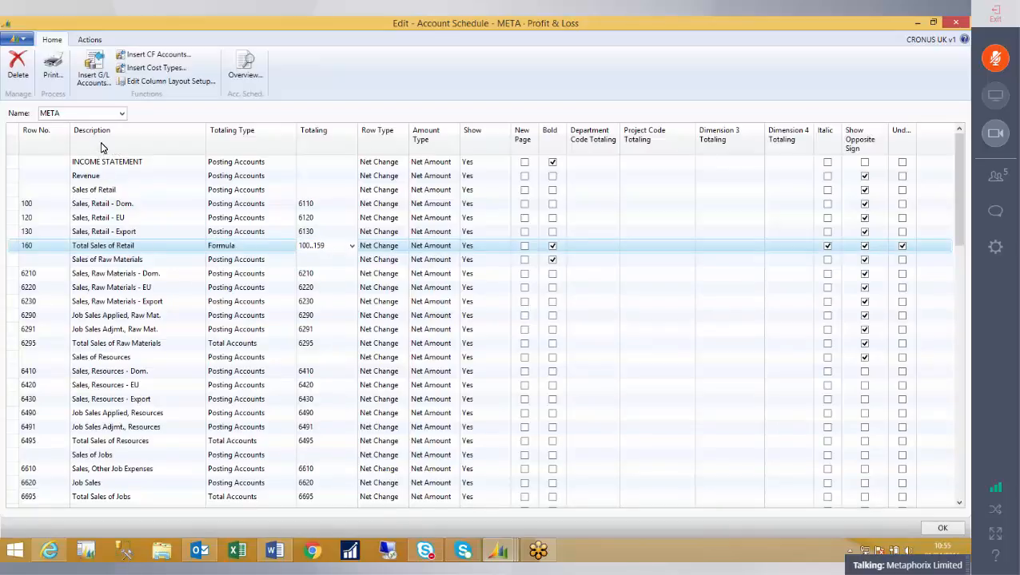
Open the META schedule overview and apply the BAL_BUDG (Balance/Budget) column layout
{"action": "left_click", "coordinate": [248, 71]}
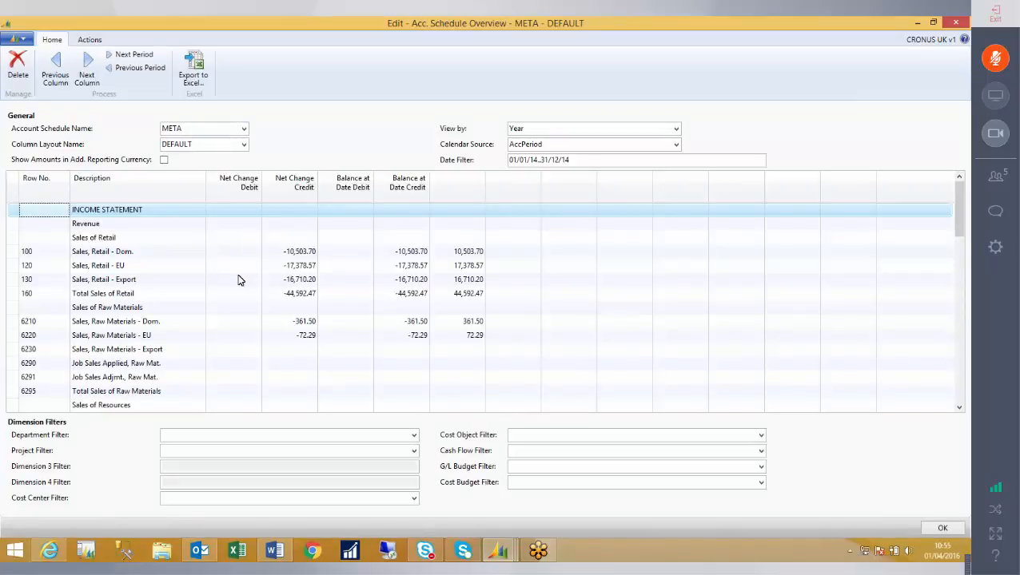
{"action": "left_click", "coordinate": [244, 145]}
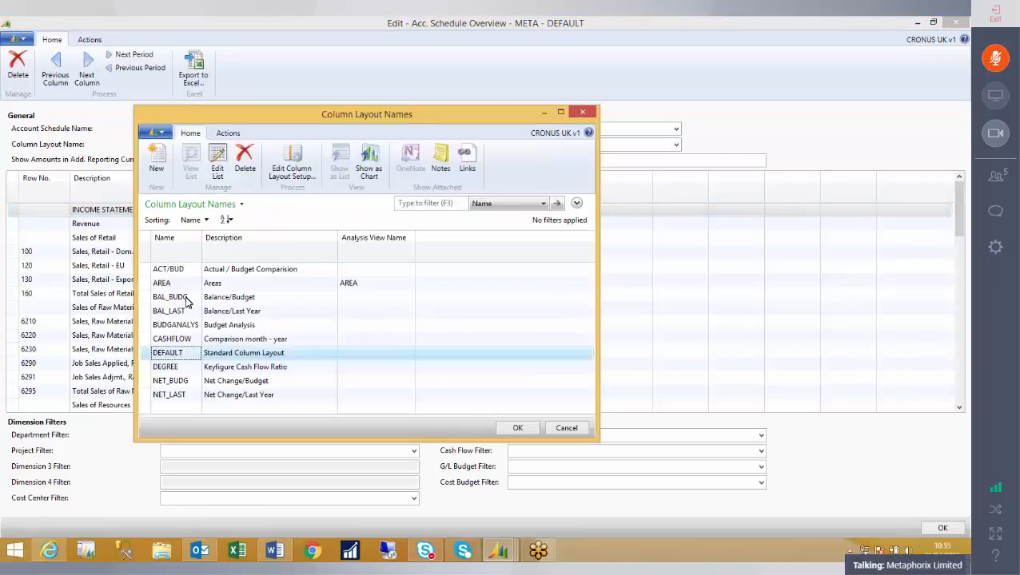
{"action": "left_click", "coordinate": [184, 297]}
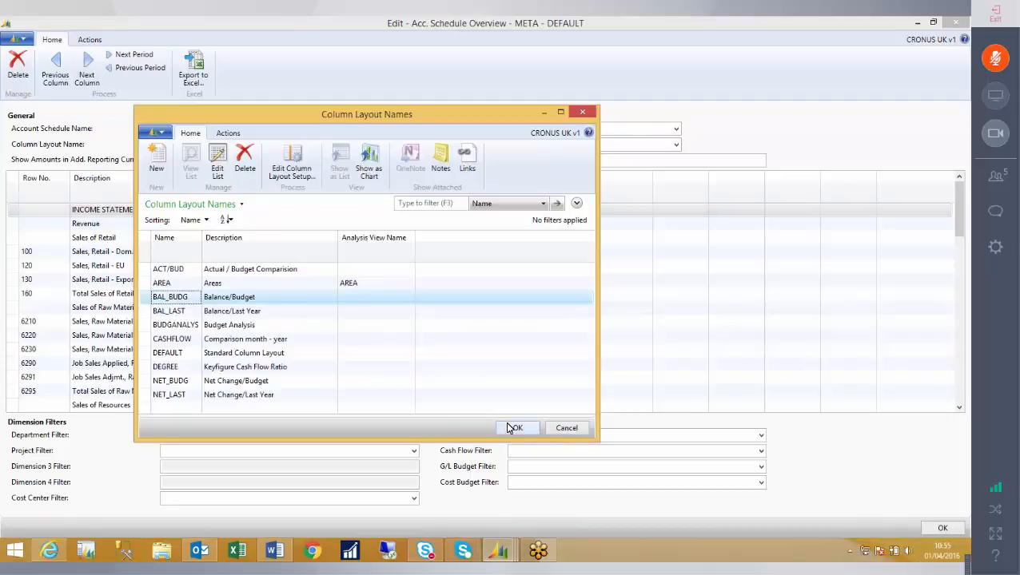
{"action": "left_click", "coordinate": [513, 428]}
View the overview figures for the previous year and return to the 01/01/14..31/12/14 period
{"action": "left_click", "coordinate": [228, 227]}
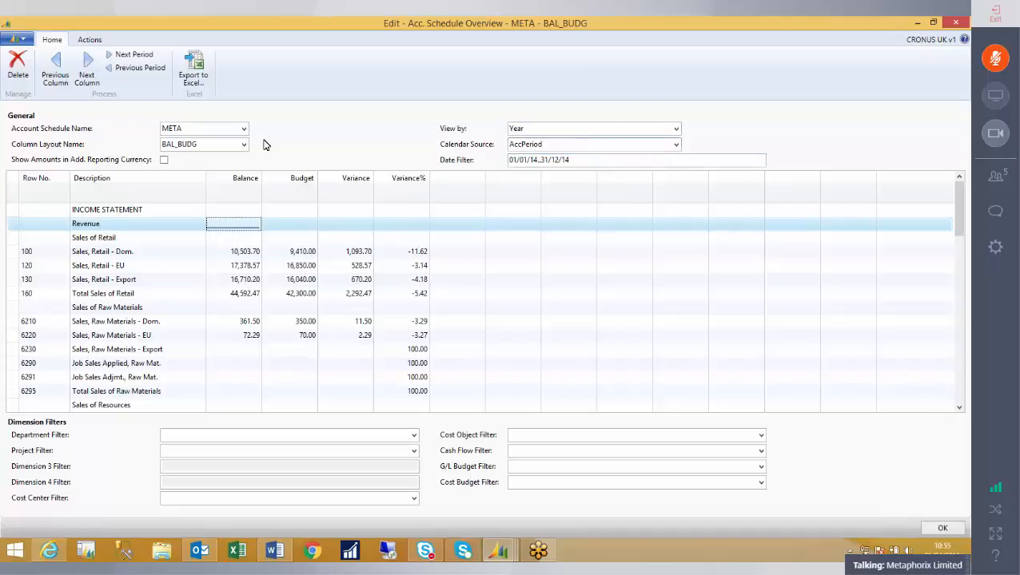
{"action": "left_click", "coordinate": [114, 69]}
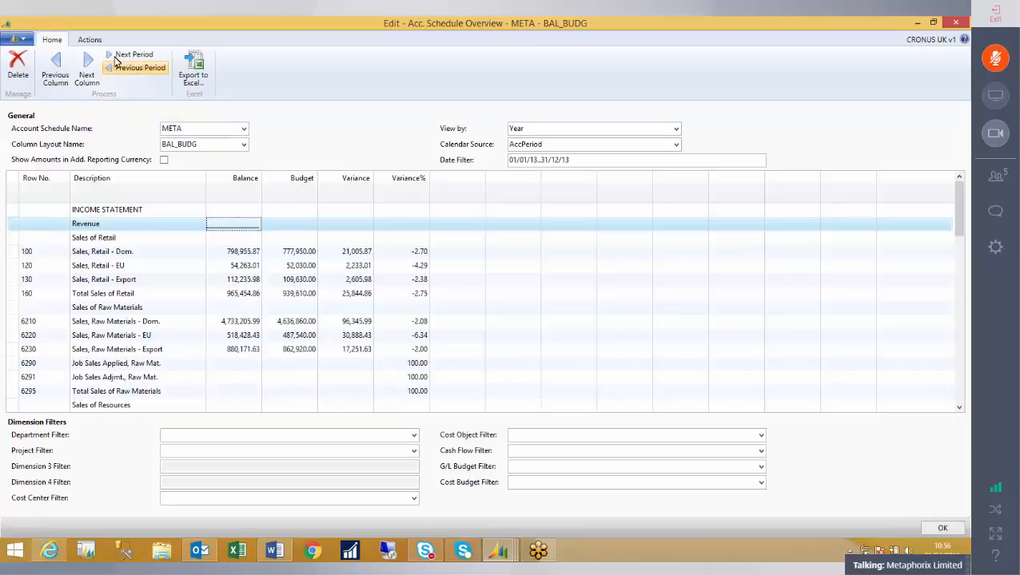
{"action": "left_click", "coordinate": [118, 57]}
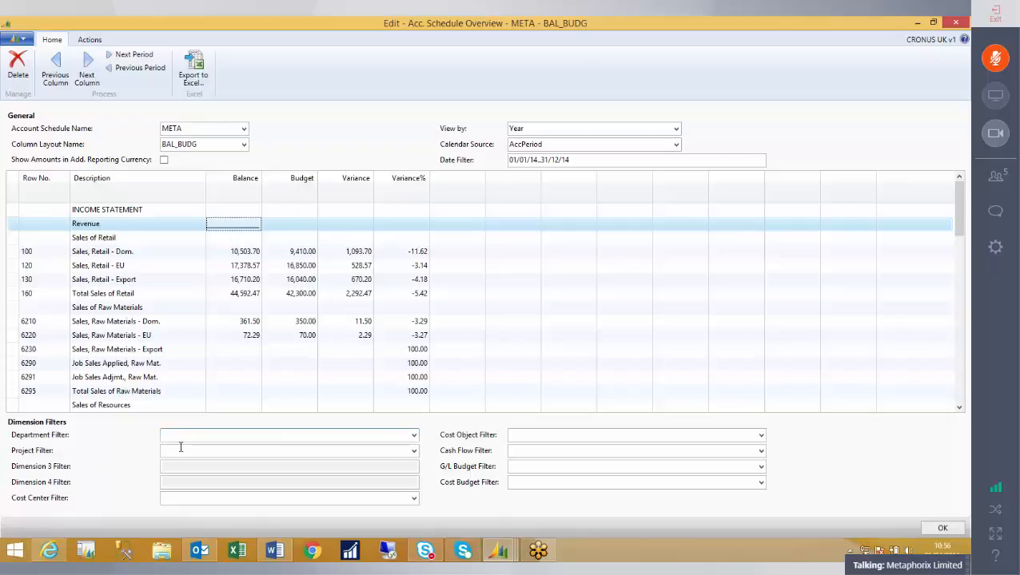
Filter the overview by the ADM department and clear the department filter again
{"action": "left_click", "coordinate": [414, 435]}
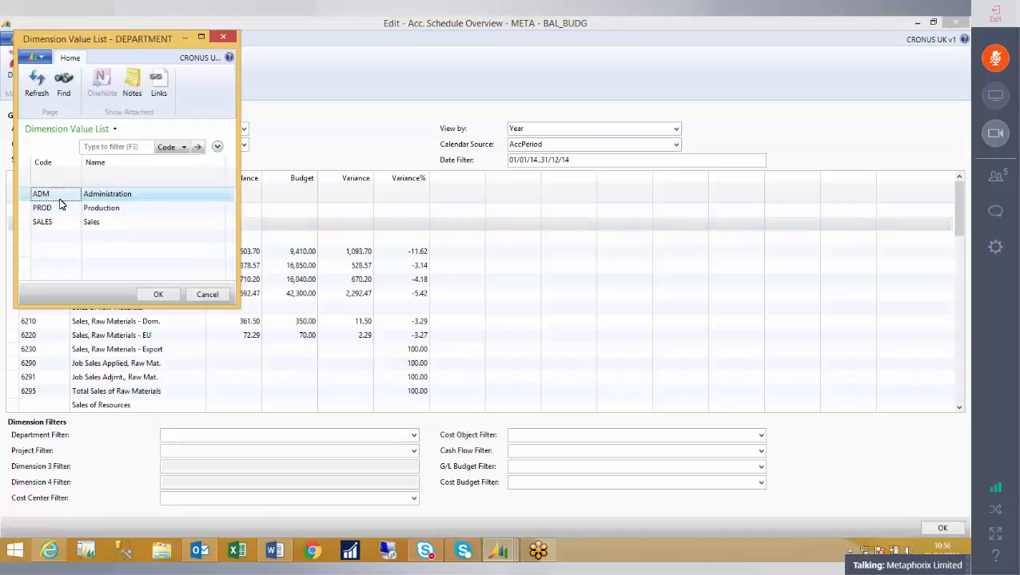
{"action": "left_click", "coordinate": [159, 294]}
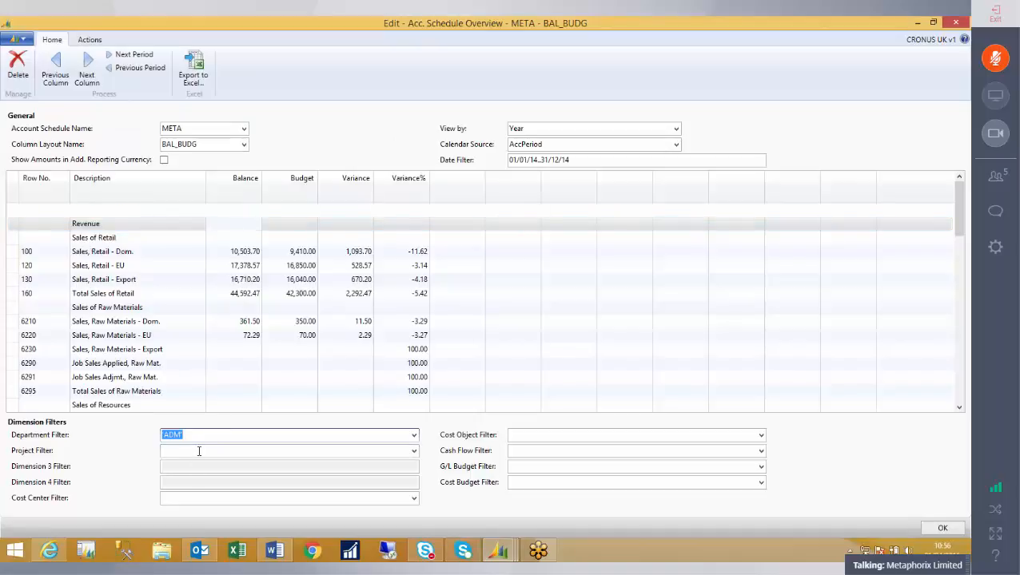
{"action": "left_click", "coordinate": [199, 450]}
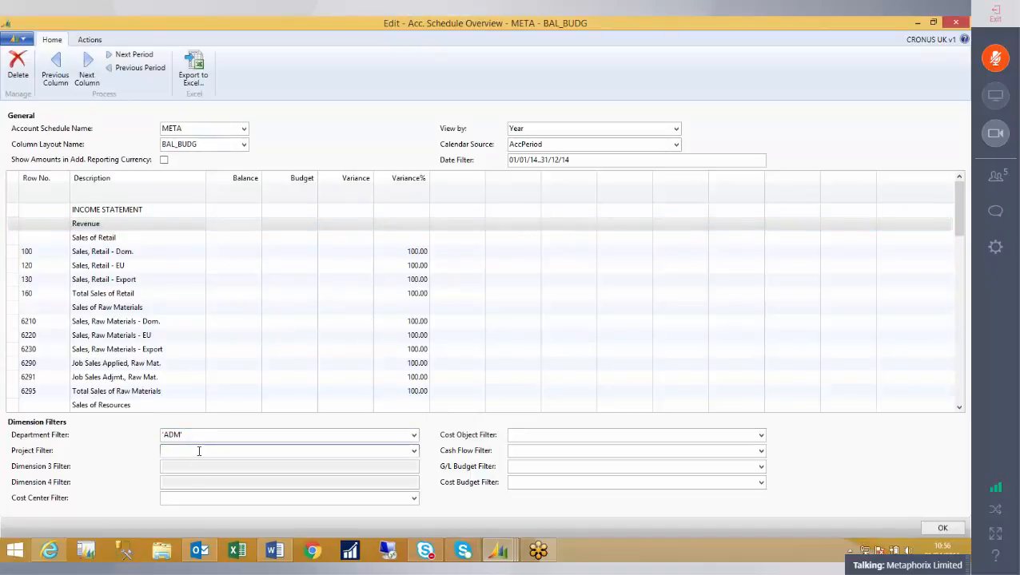
{"action": "left_click", "coordinate": [207, 434]}
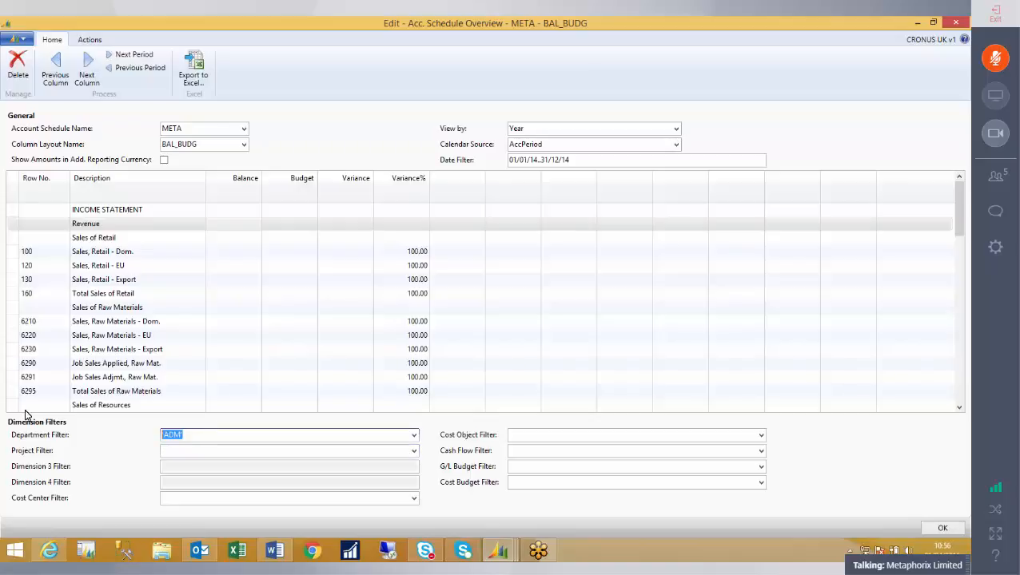
{"action": "key", "text": "Delete"}
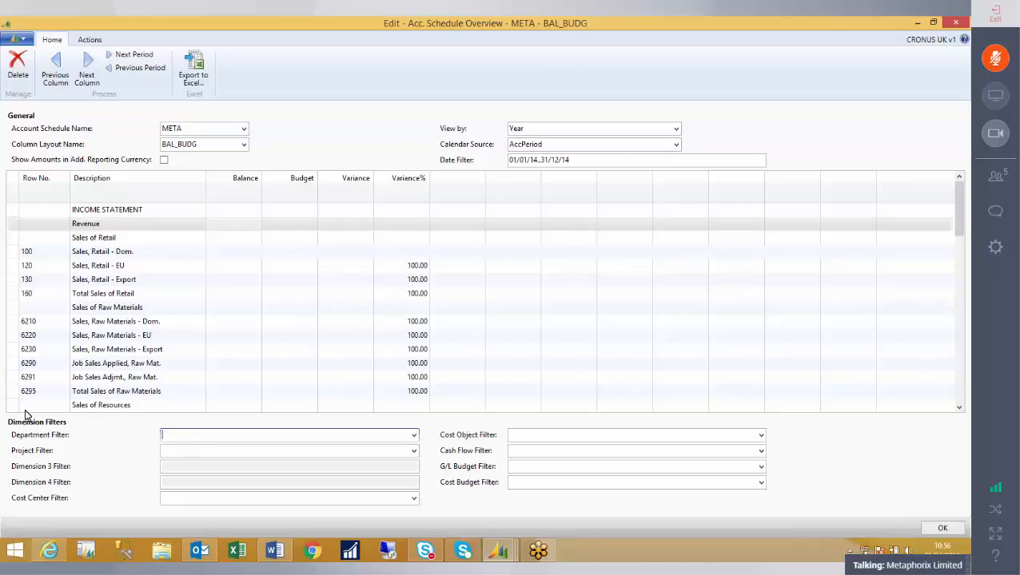
{"action": "key", "text": "Tab"}
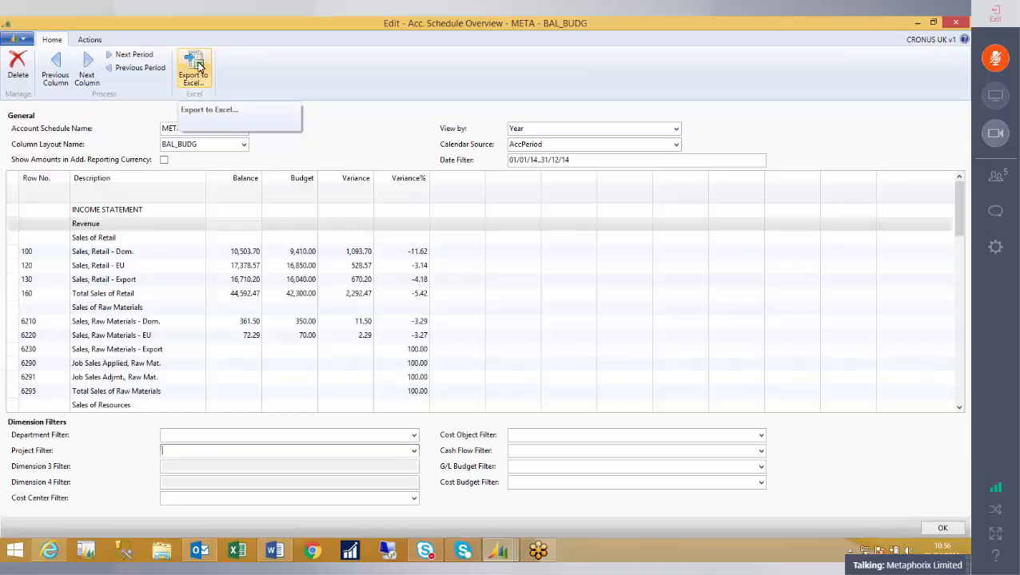
Export the overview to Excel with the Create Workbook option, accepting the Excel component permission request
{"action": "left_click", "coordinate": [196, 67]}
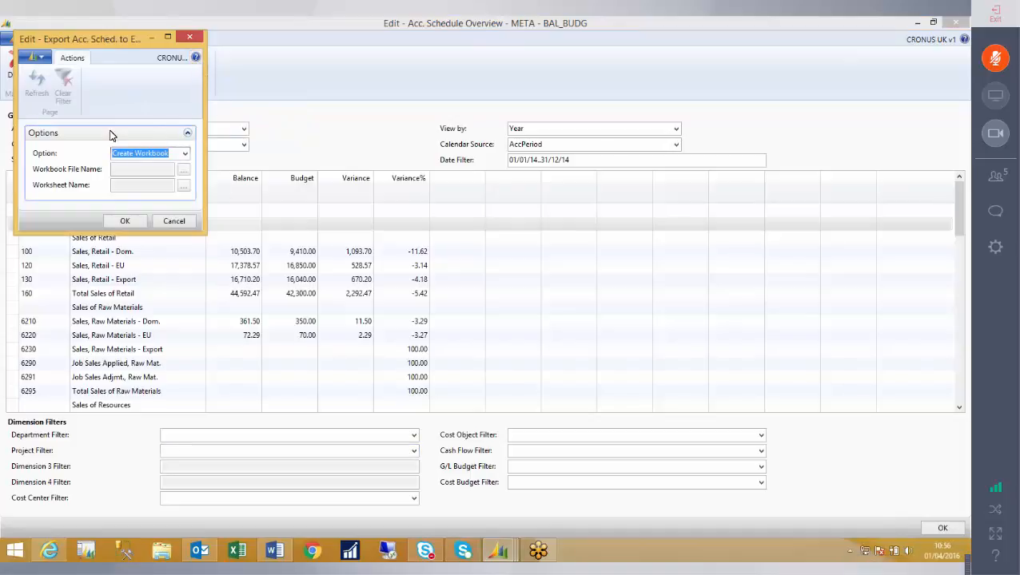
{"action": "left_click", "coordinate": [184, 155]}
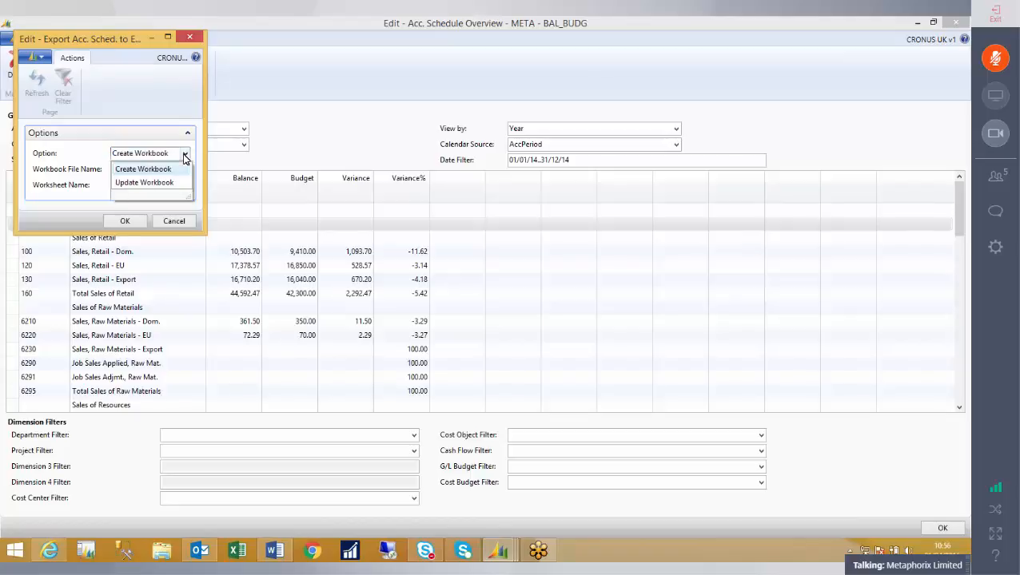
{"action": "left_click", "coordinate": [169, 153]}
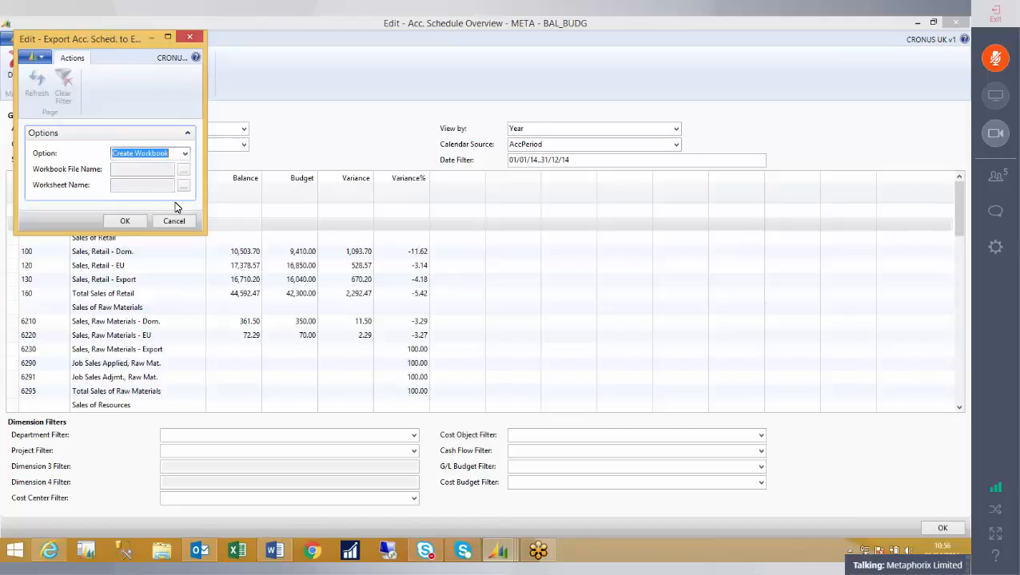
{"action": "left_click", "coordinate": [126, 221]}
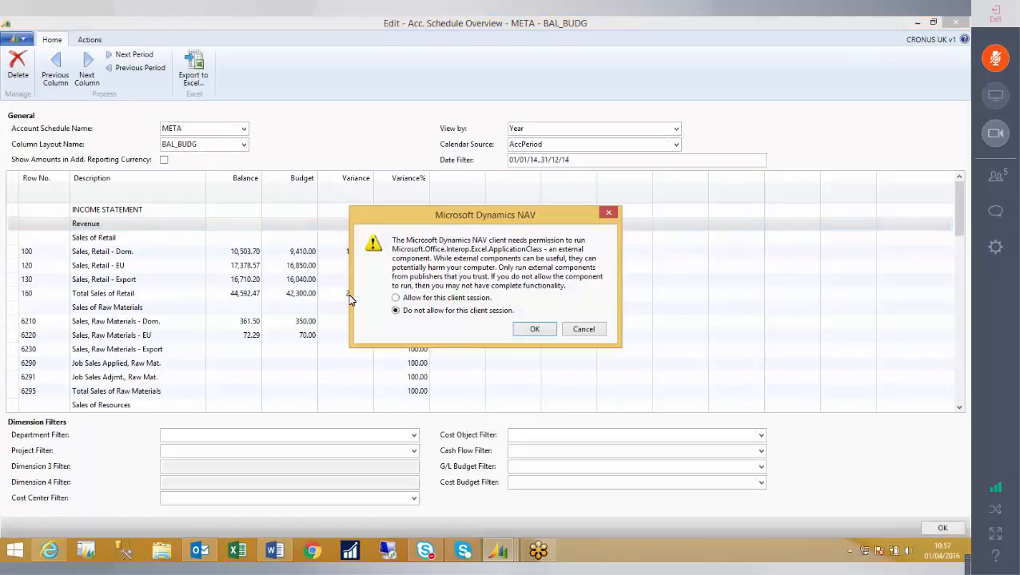
{"action": "left_click", "coordinate": [395, 298]}
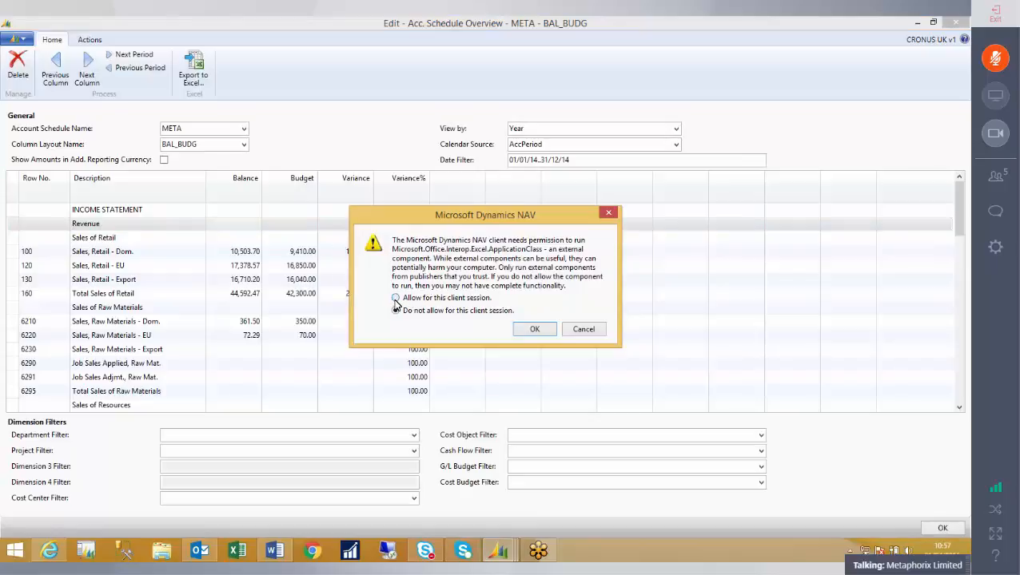
{"action": "left_click", "coordinate": [535, 330]}
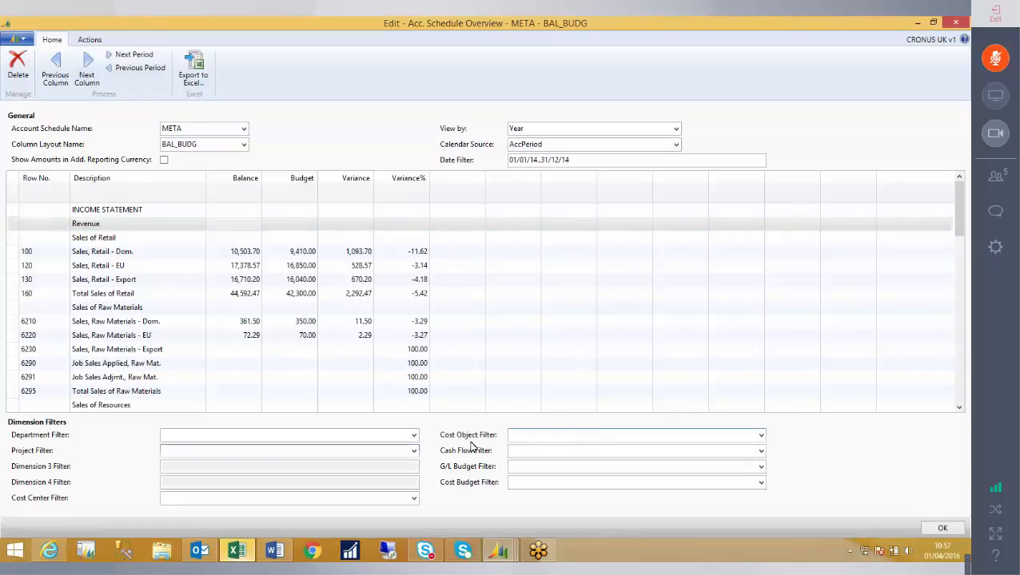
Switch to Excel, examine the headings and retail total in the maximized META export, and close the workbook without saving
{"action": "left_click", "coordinate": [235, 552]}
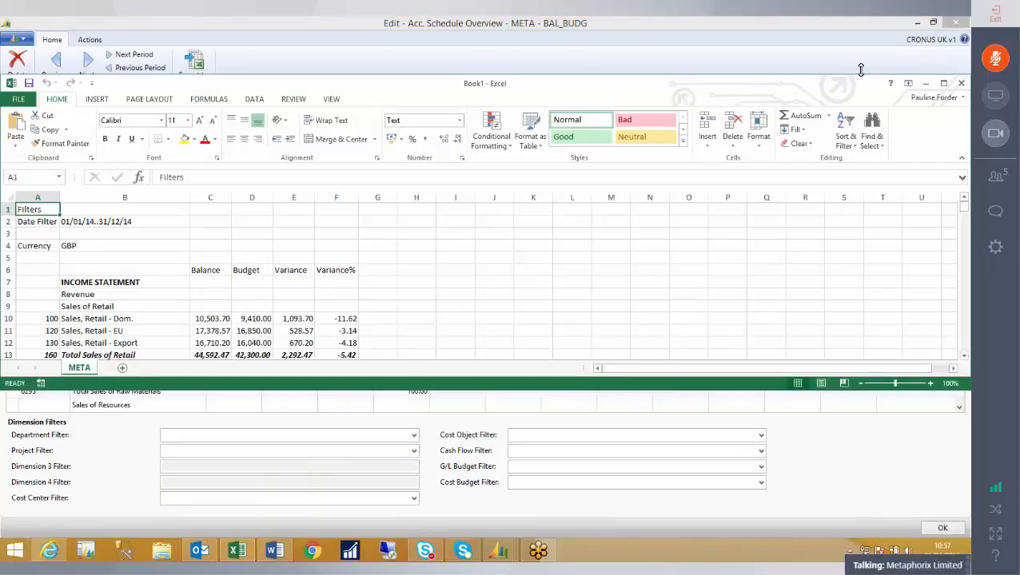
{"action": "left_click", "coordinate": [944, 83]}
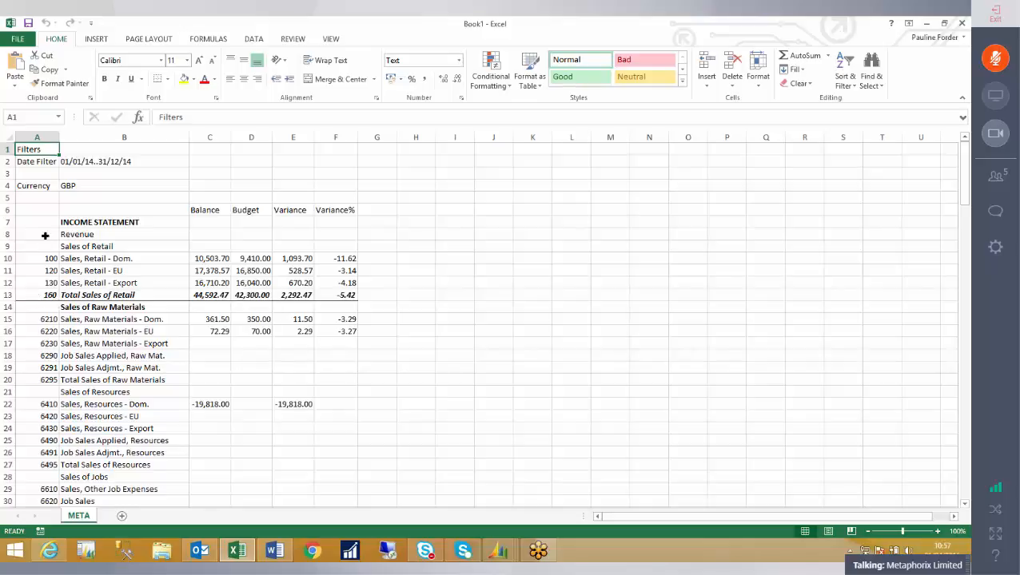
{"action": "left_click", "coordinate": [99, 225]}
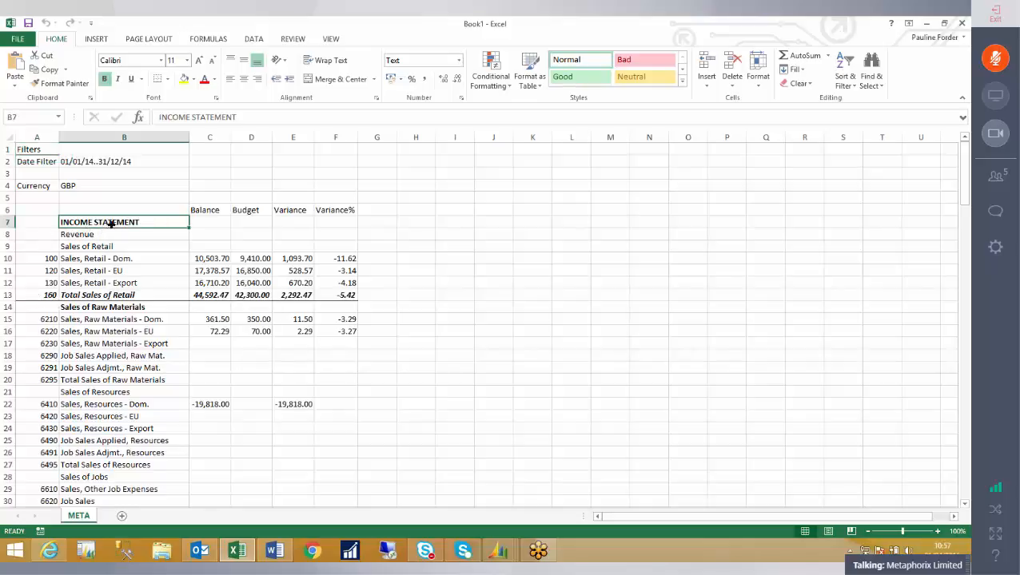
{"action": "left_click", "coordinate": [37, 297]}
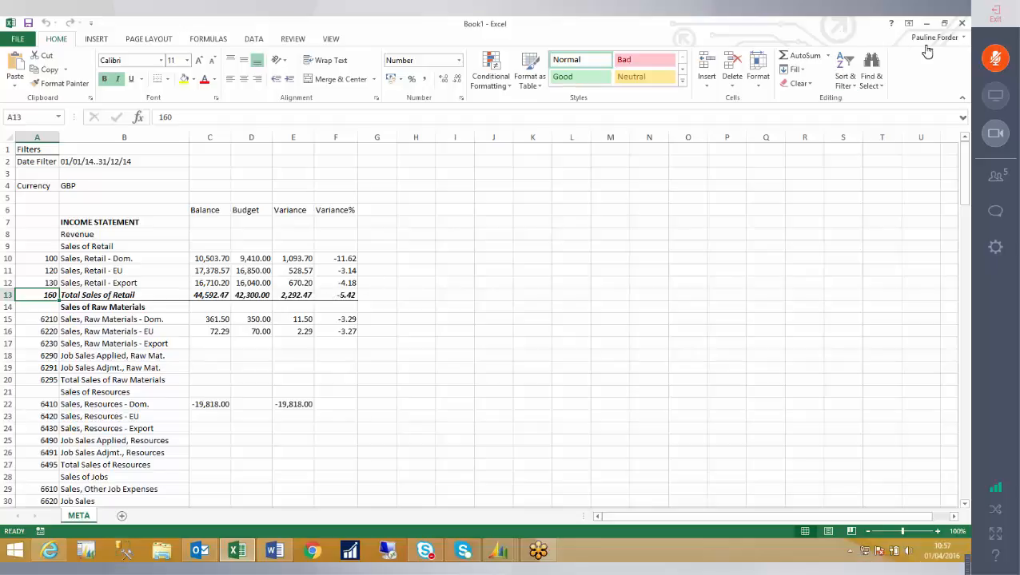
{"action": "left_click", "coordinate": [963, 26]}
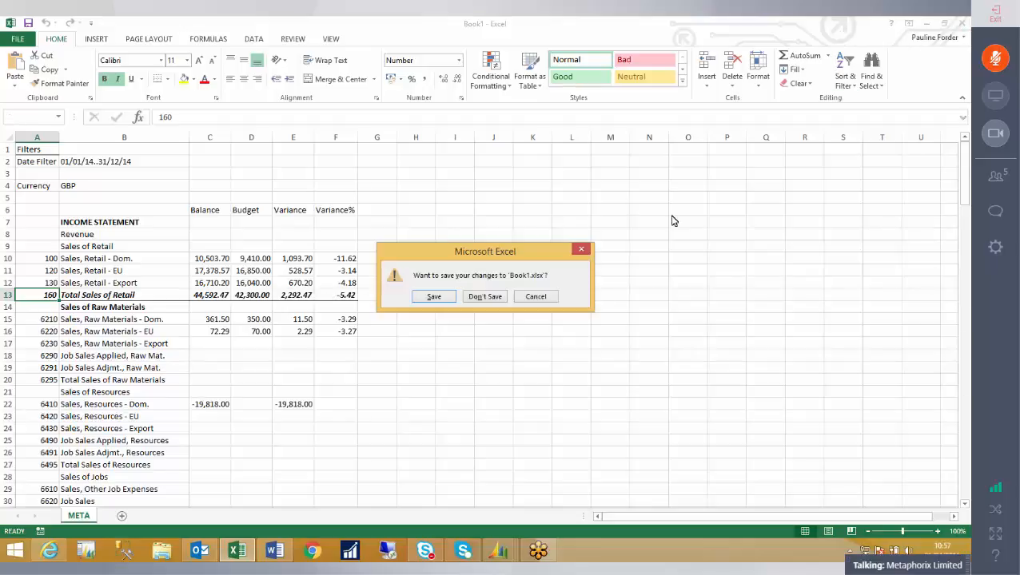
{"action": "left_click", "coordinate": [483, 296]}
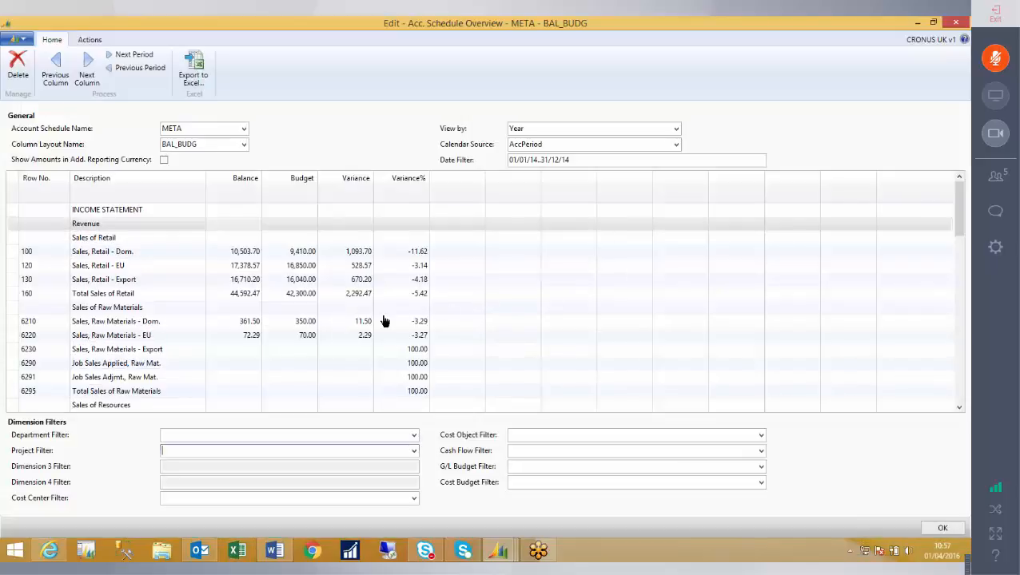
Drill down from the Sales, Retail - Dom. balance through the account's net change to its general ledger entries
{"action": "left_click", "coordinate": [245, 253]}
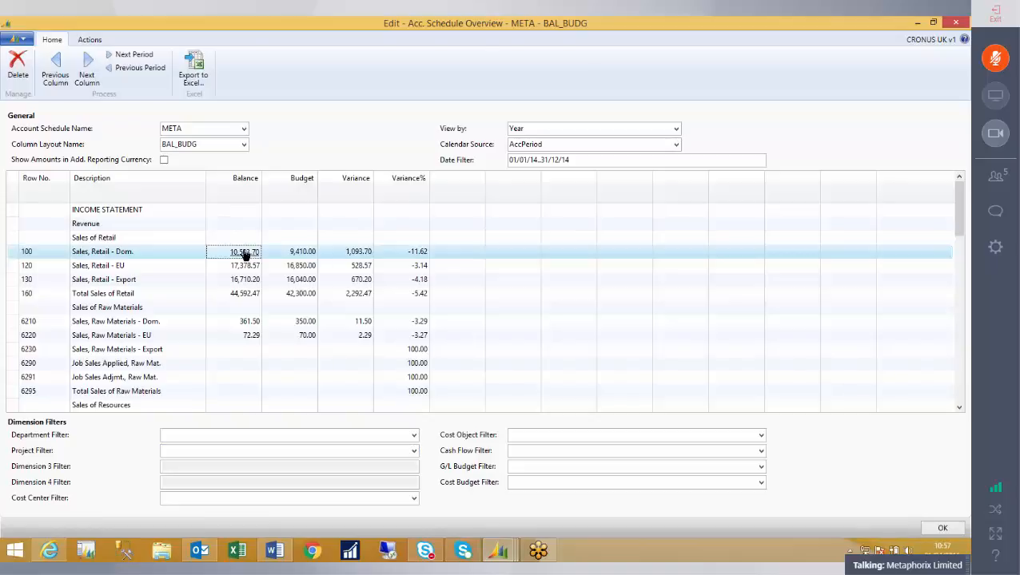
{"action": "left_click", "coordinate": [244, 253]}
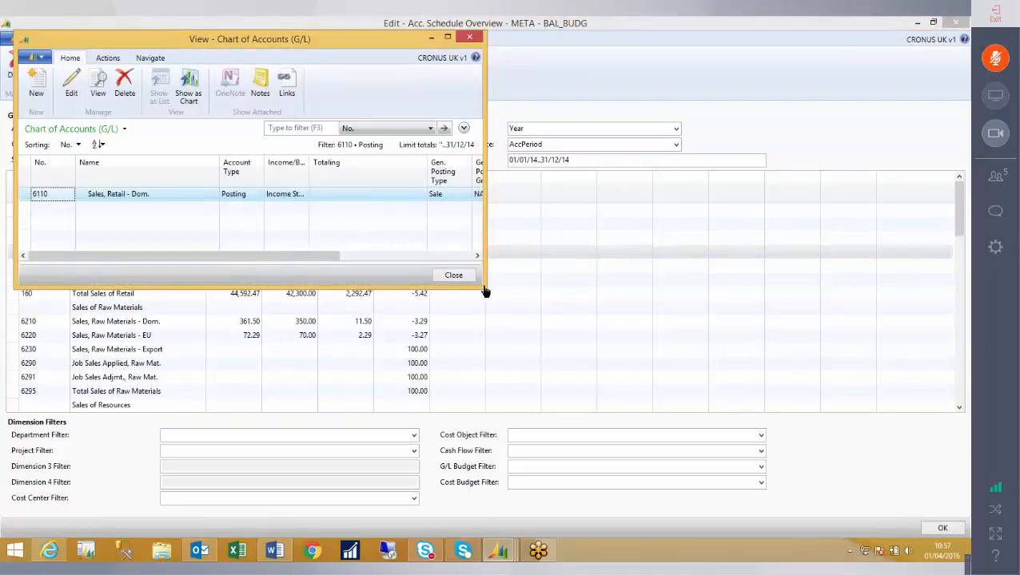
{"action": "left_click_drag", "start_coordinate": [489, 296], "coordinate": [647, 313]}
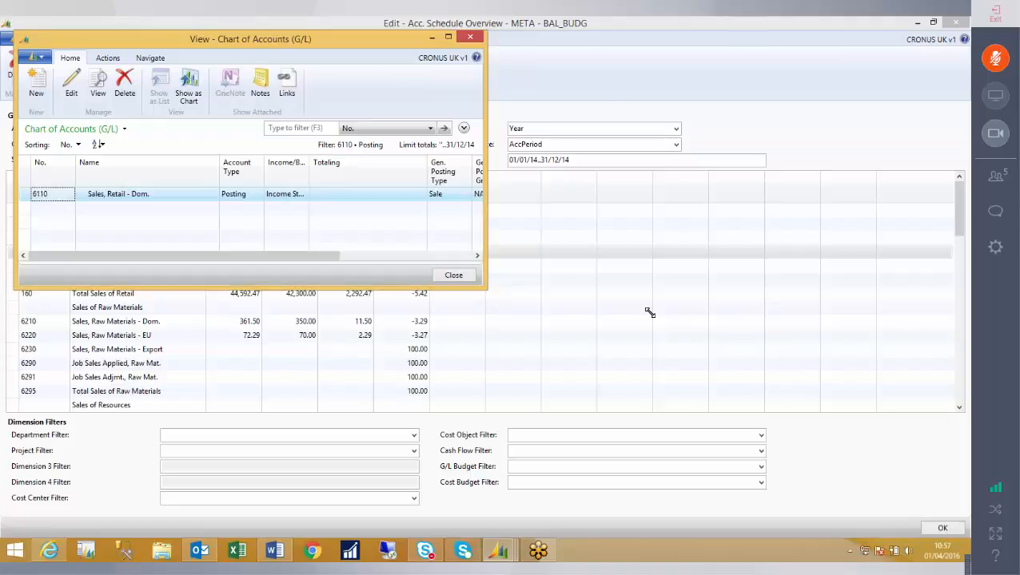
{"action": "left_click", "coordinate": [589, 198]}
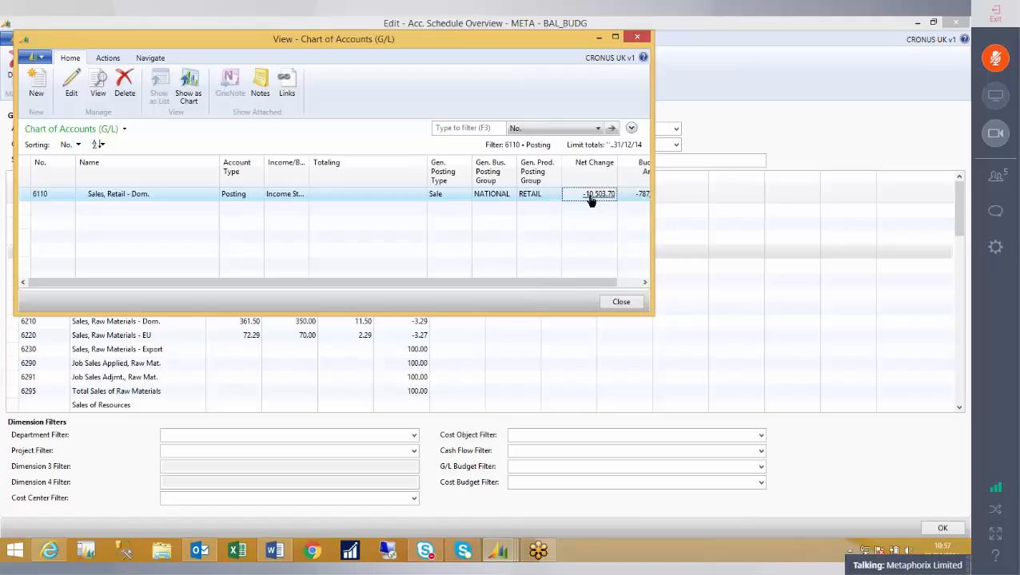
{"action": "left_click", "coordinate": [590, 195]}
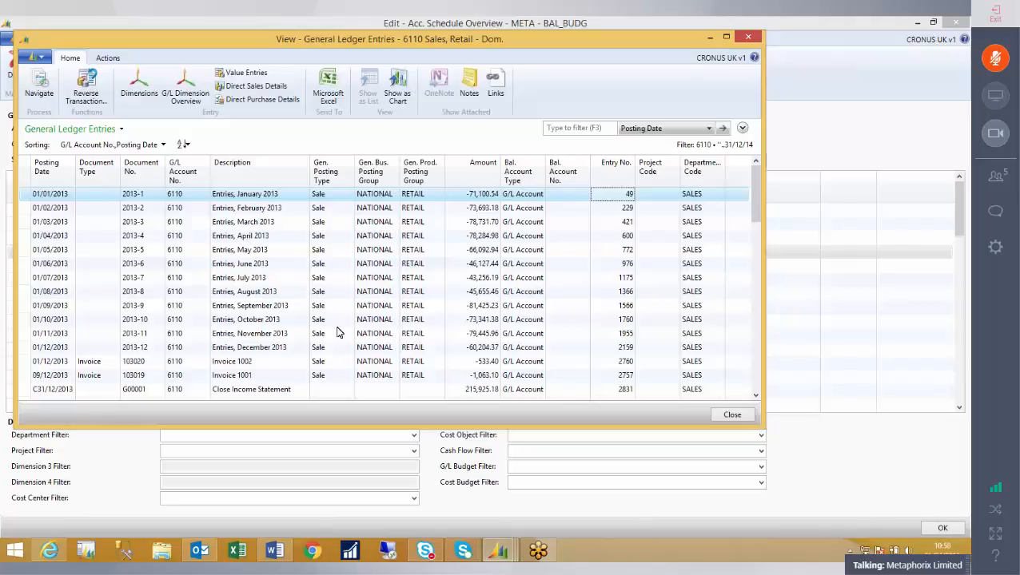
Navigate from the 01/12/2013 invoice ledger entry to its posted sales invoice, then return to the account schedule overview
{"action": "left_click", "coordinate": [54, 365]}
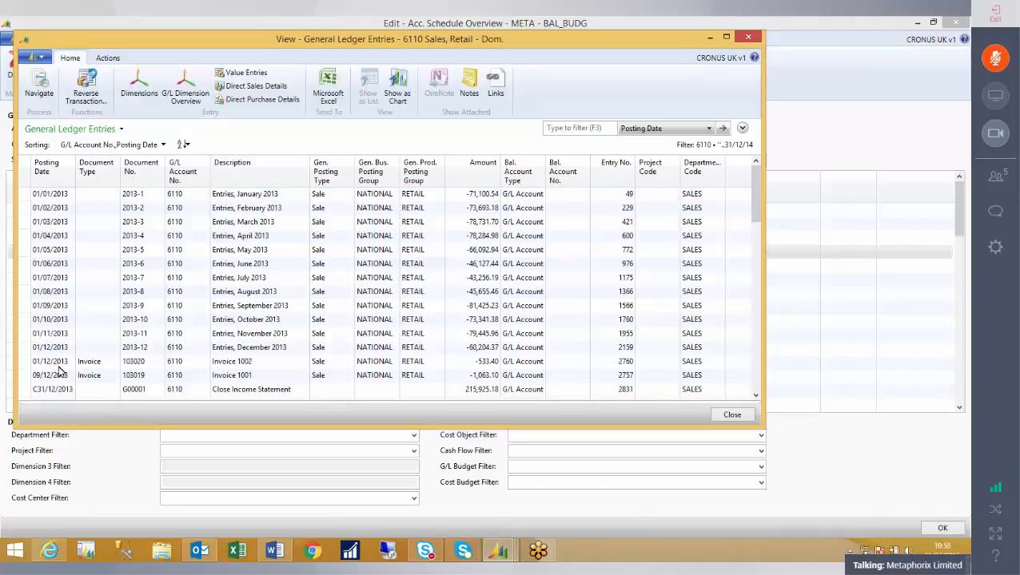
{"action": "left_click", "coordinate": [40, 87]}
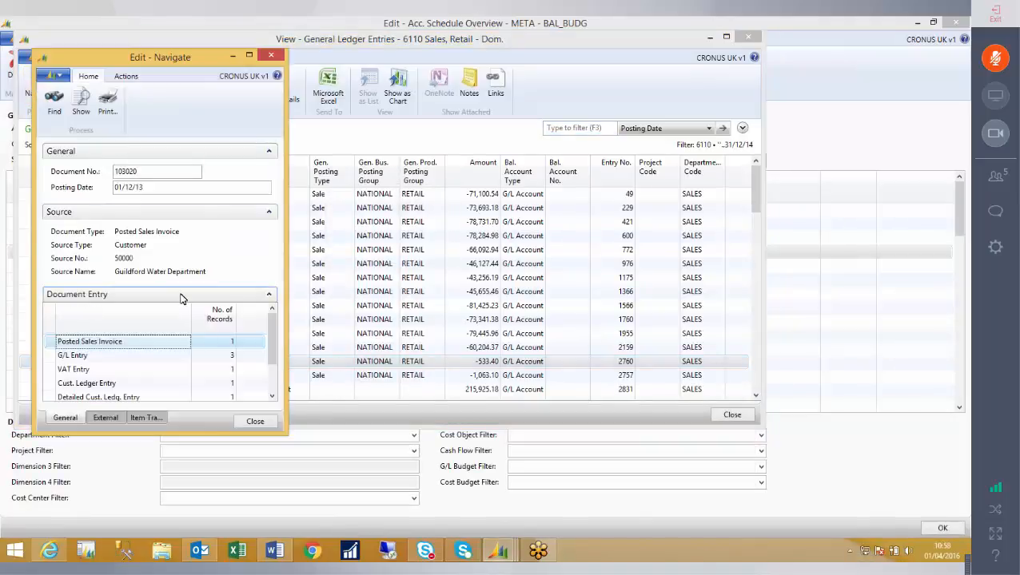
{"action": "left_click", "coordinate": [83, 104]}
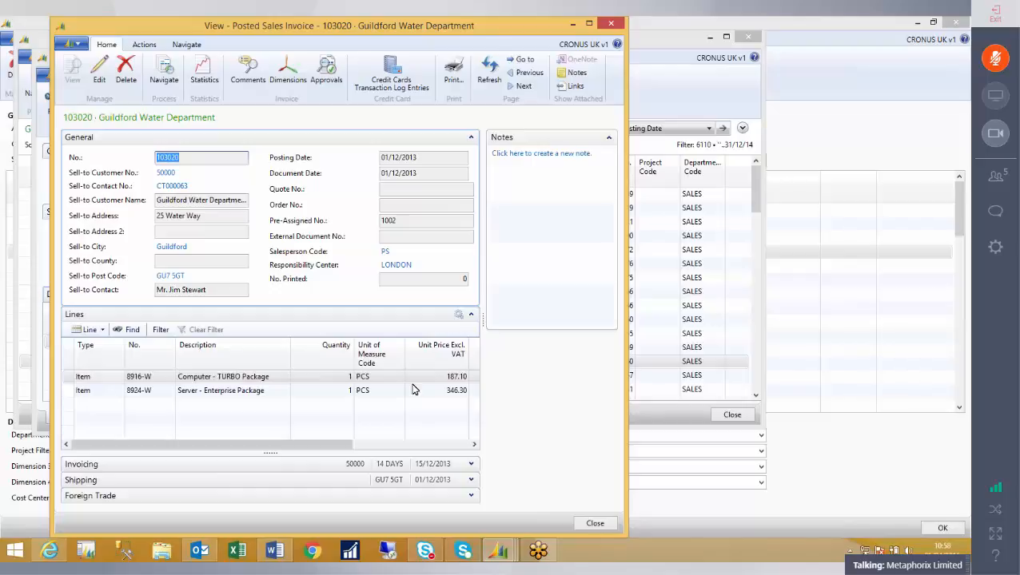
{"action": "key", "text": "Escape"}
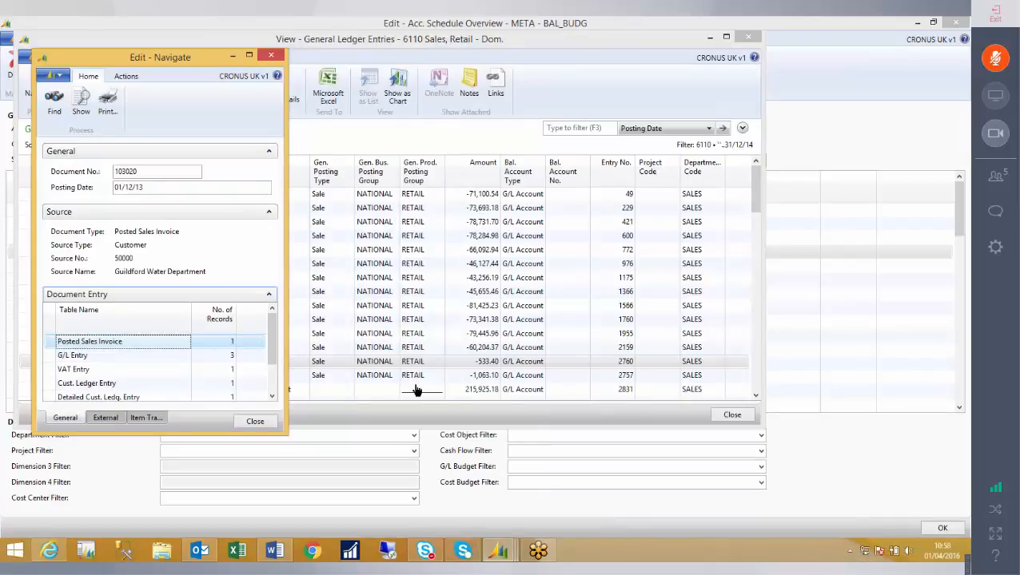
{"action": "key", "text": "Escape"}
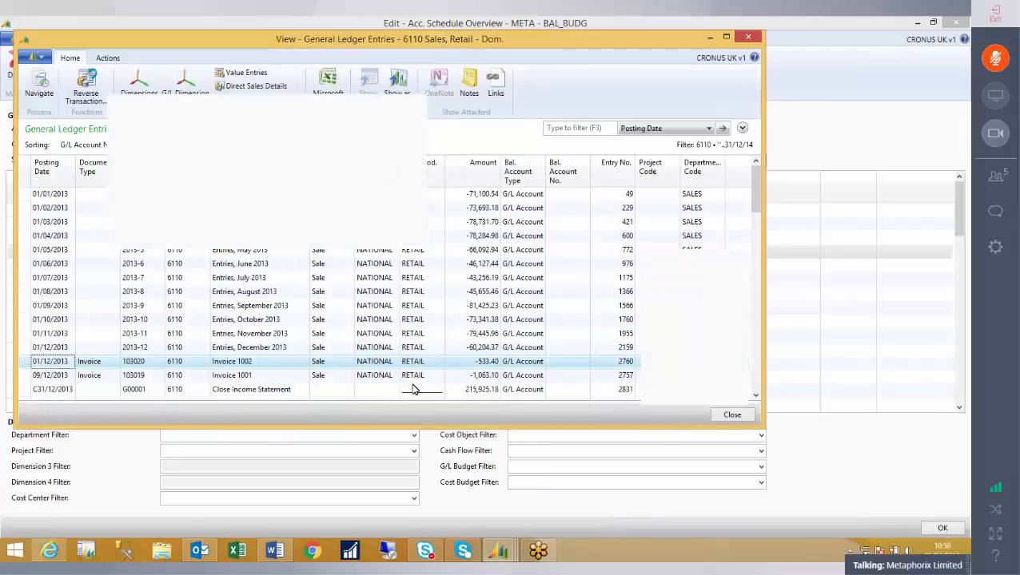
{"action": "key", "text": "Escape"}
{"action": "key", "text": "Escape"}
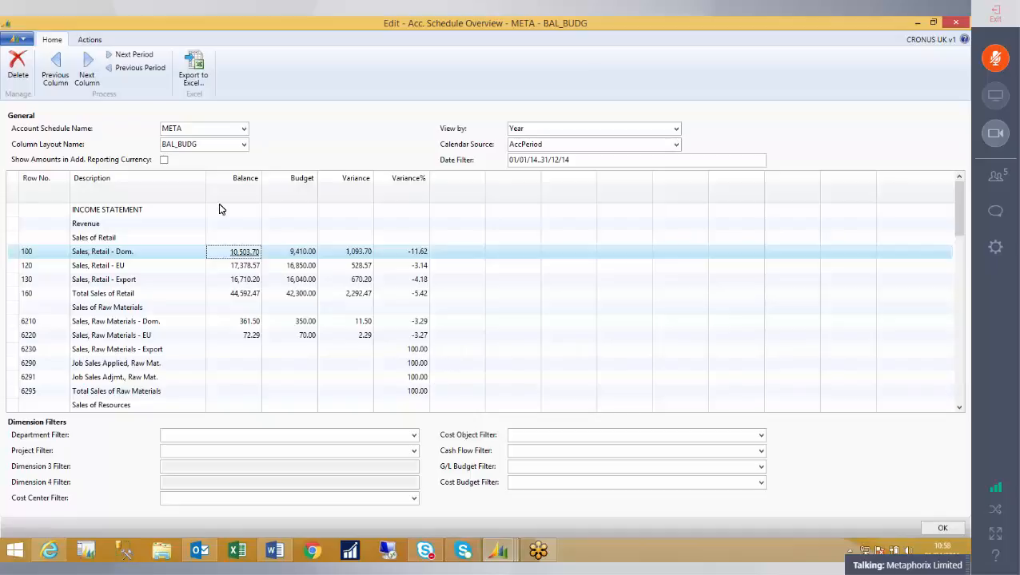
Create a new column layout named DEPT with the description Department from the overview's column layout lookup
{"action": "left_click", "coordinate": [244, 147]}
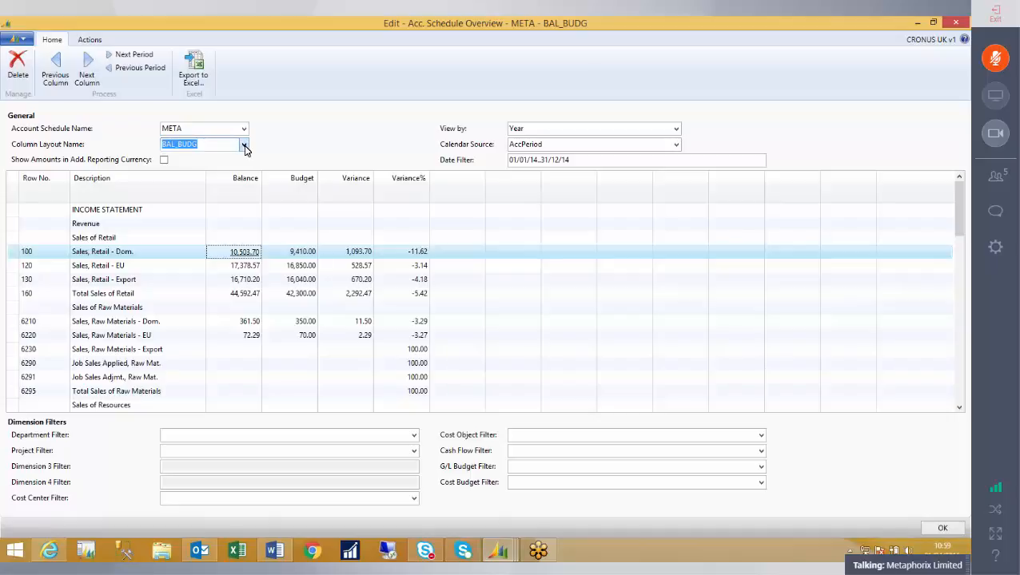
{"action": "left_click", "coordinate": [245, 147]}
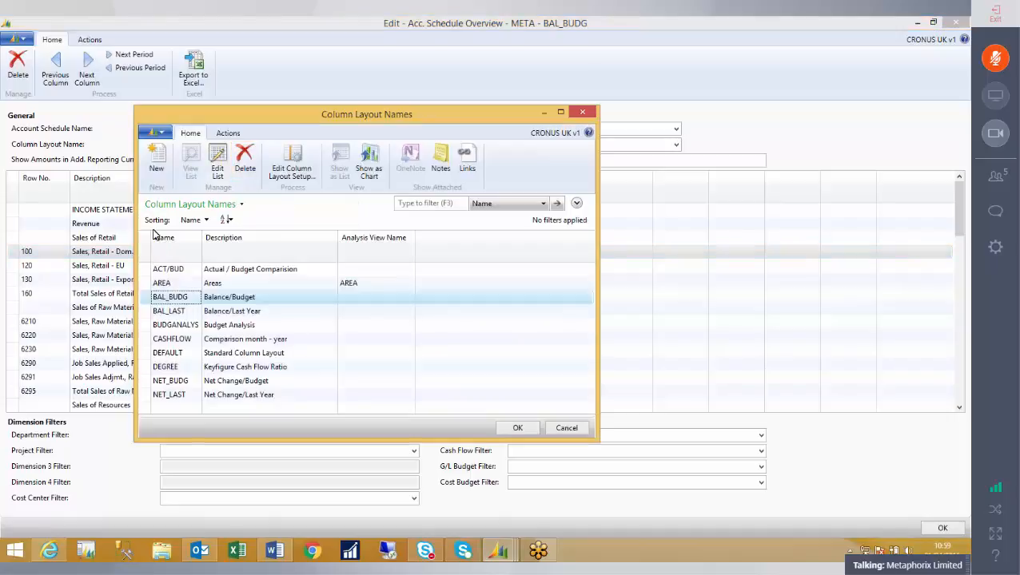
{"action": "left_click", "coordinate": [156, 160]}
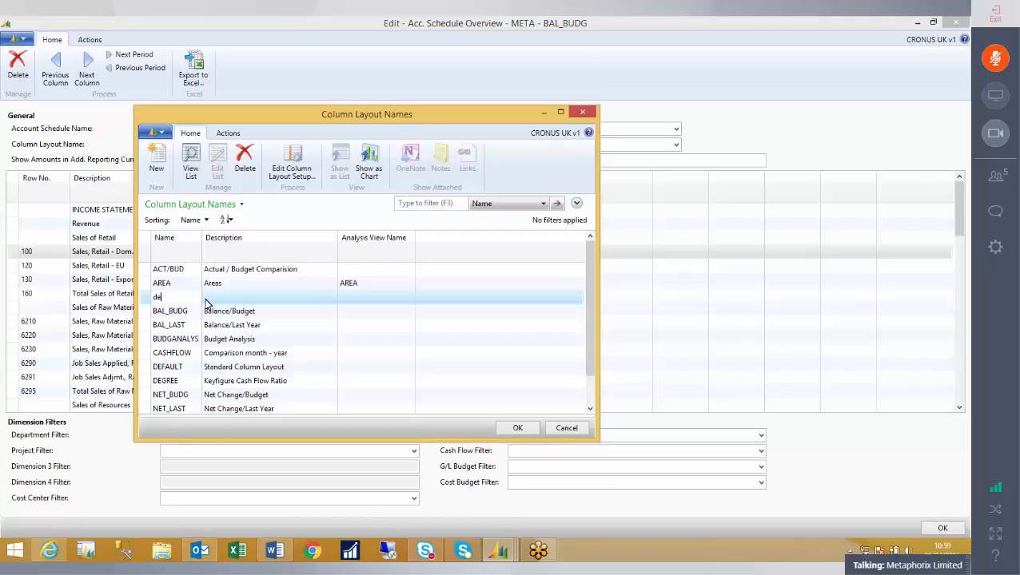
{"action": "key", "text": "Tab"}
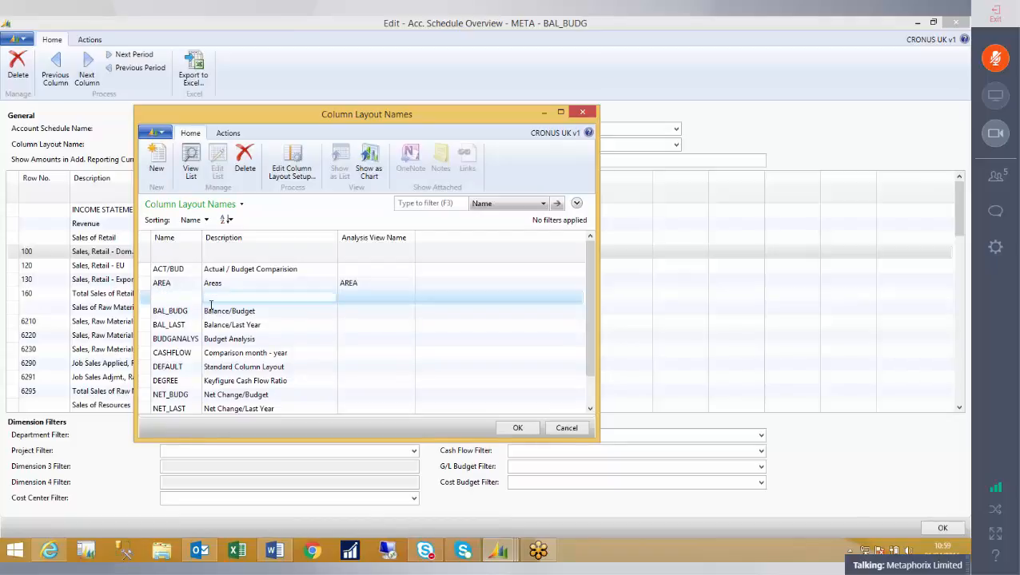
{"action": "type", "text": "Dep"}
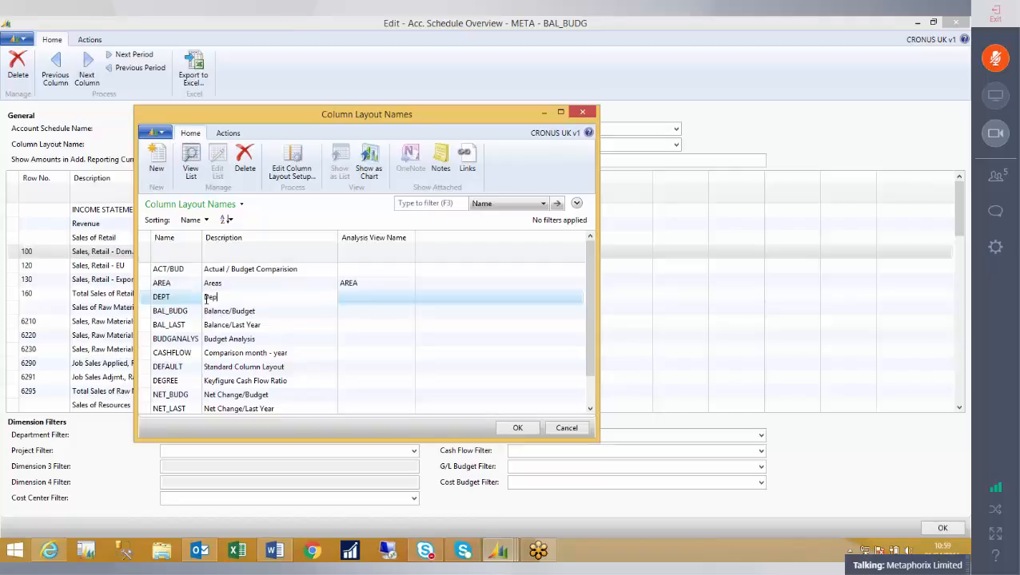
{"action": "type", "text": "artment"}
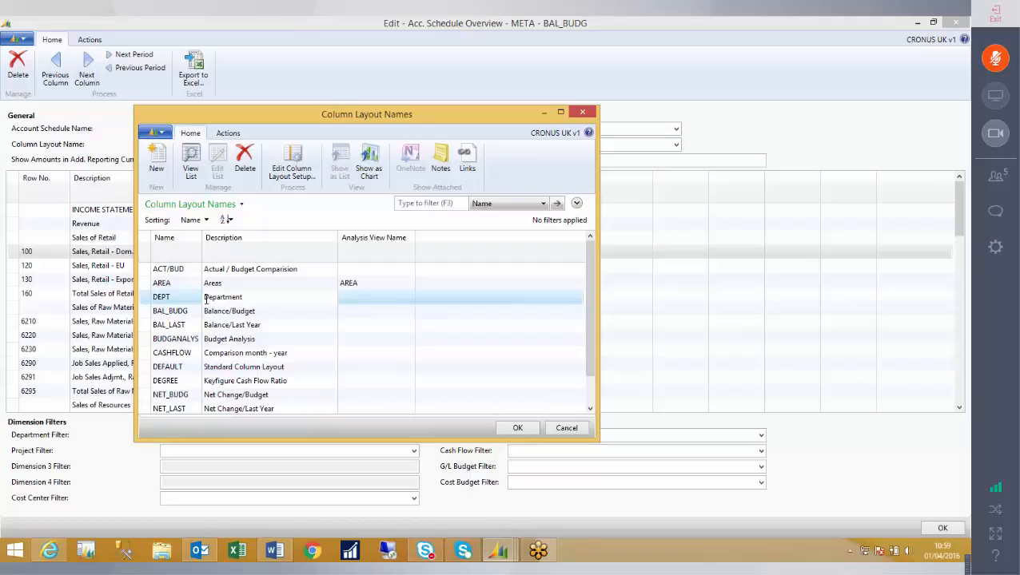
{"action": "key", "text": "Tab"}
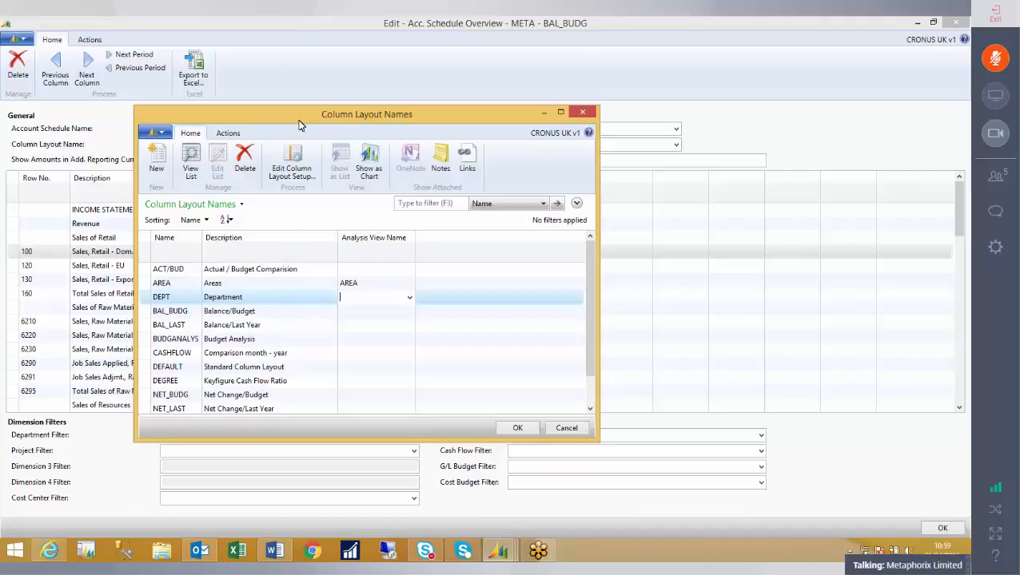
Open the column layout setup for DEPT and add four columns numbered 10, 20, 30 and 40
{"action": "left_click", "coordinate": [292, 164]}
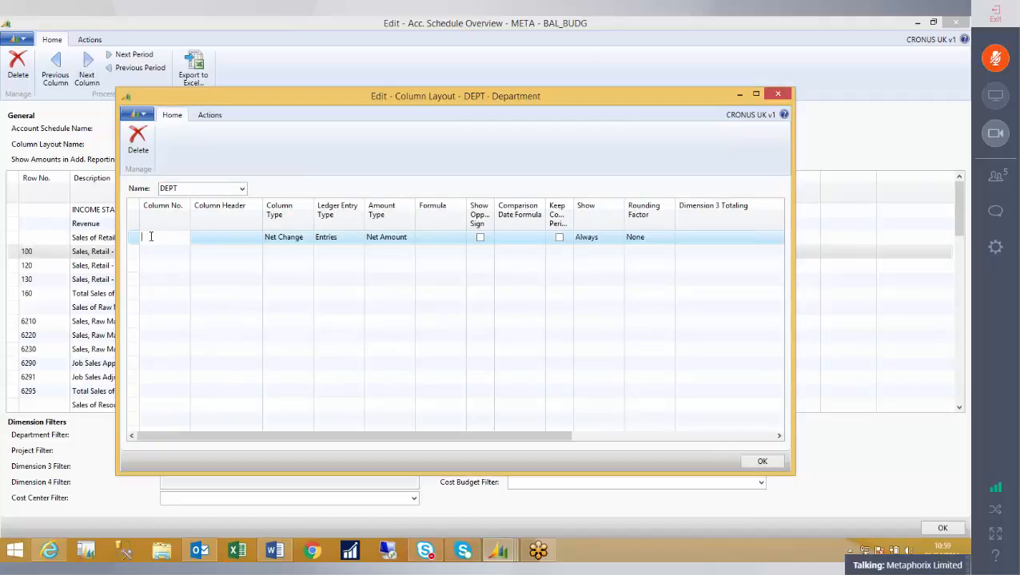
{"action": "type", "text": "10"}
{"action": "key", "text": "Down"}
{"action": "type", "text": "20"}
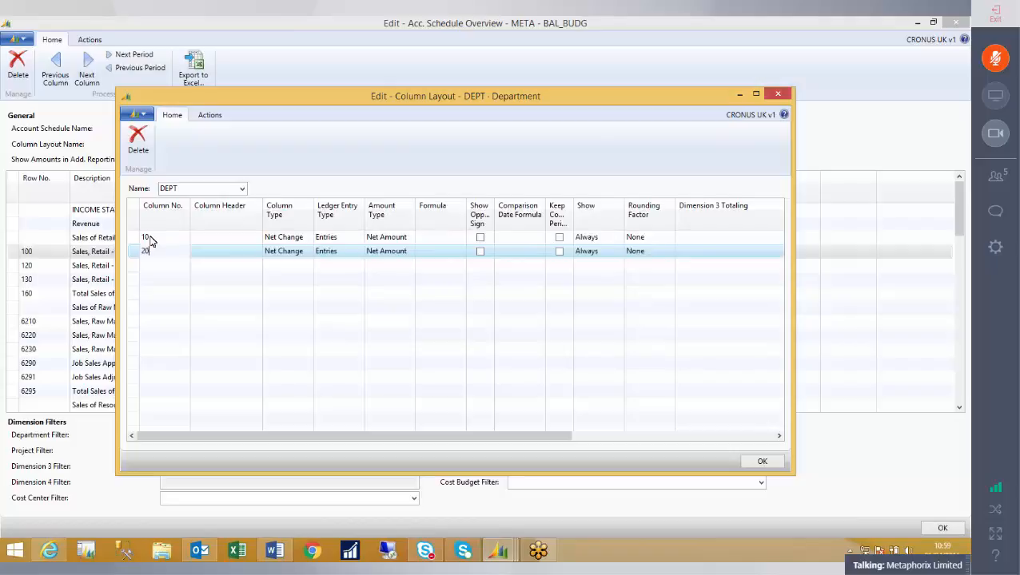
{"action": "key", "text": "Down"}
{"action": "type", "text": "3"}
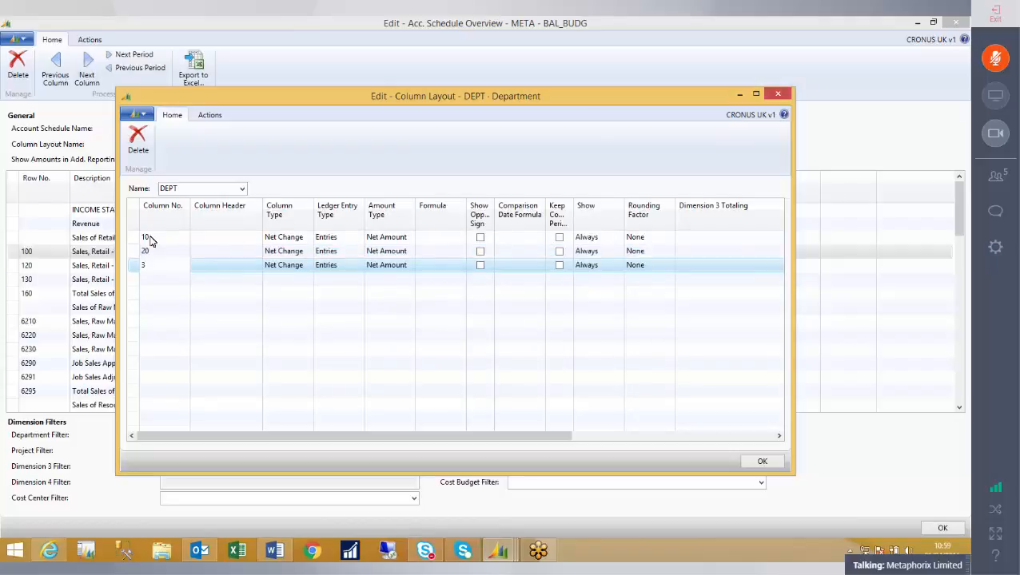
{"action": "type", "text": "0"}
{"action": "key", "text": "Down"}
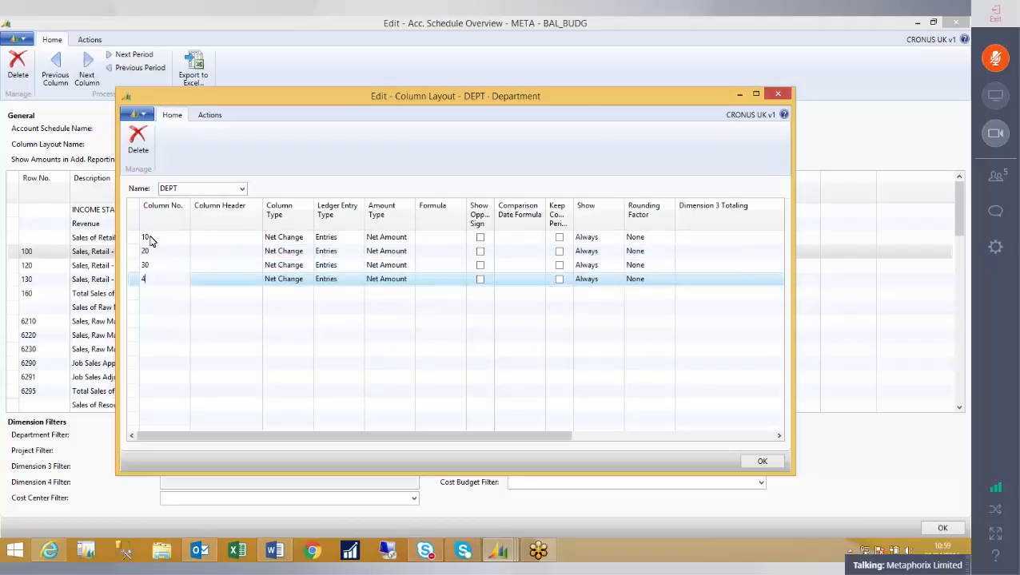
{"action": "key", "text": "Down"}
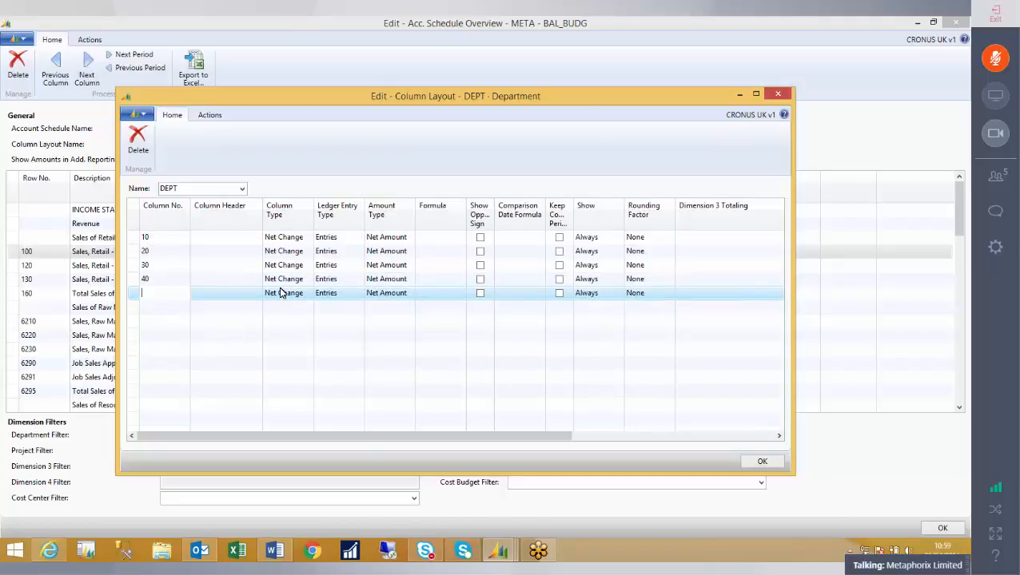
Enter the headers Administration, Production, Sales and Total for columns 10 to 40 of the DEPT layout
{"action": "left_click", "coordinate": [212, 238]}
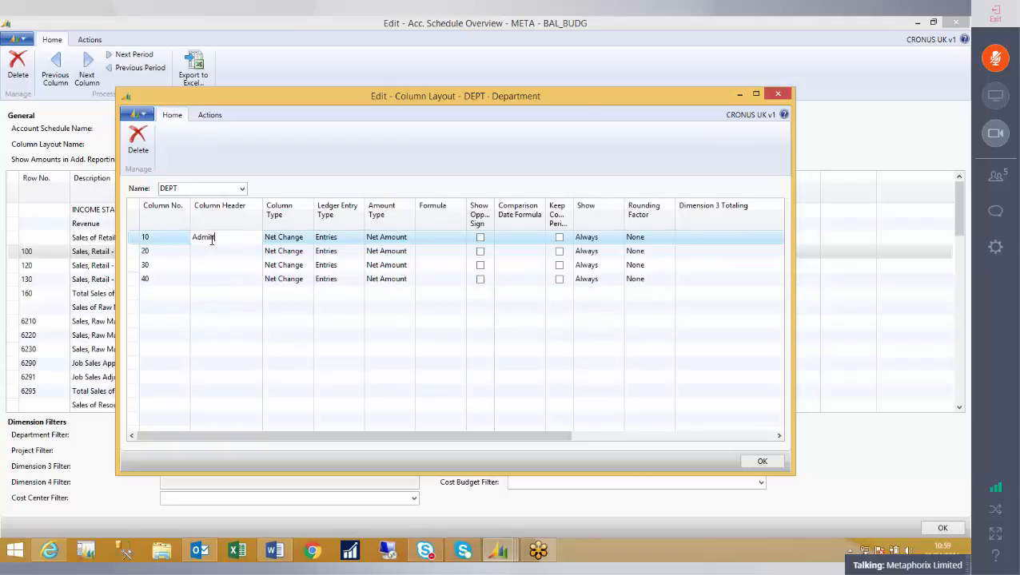
{"action": "type", "text": "Administration"}
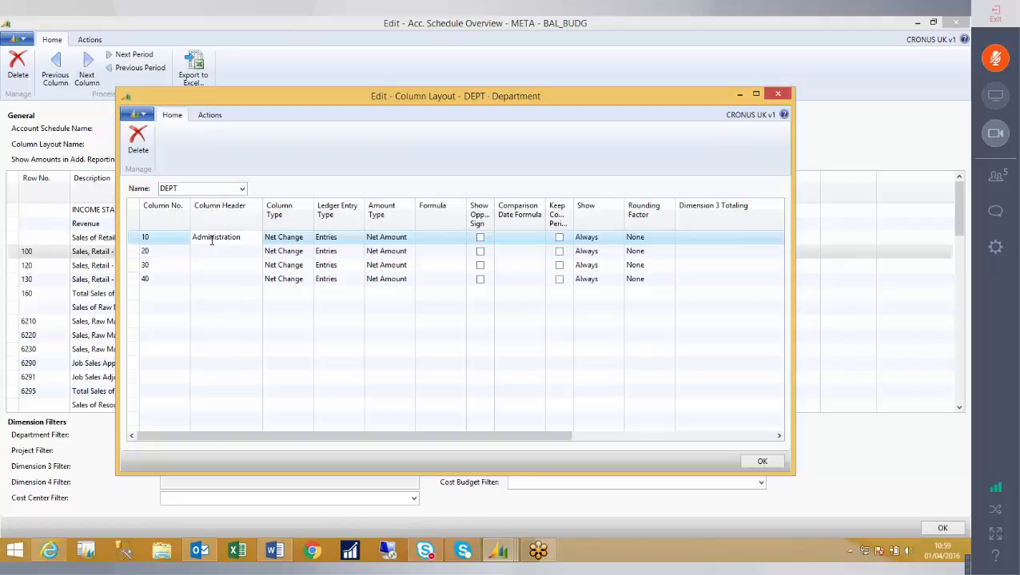
{"action": "key", "text": "Down"}
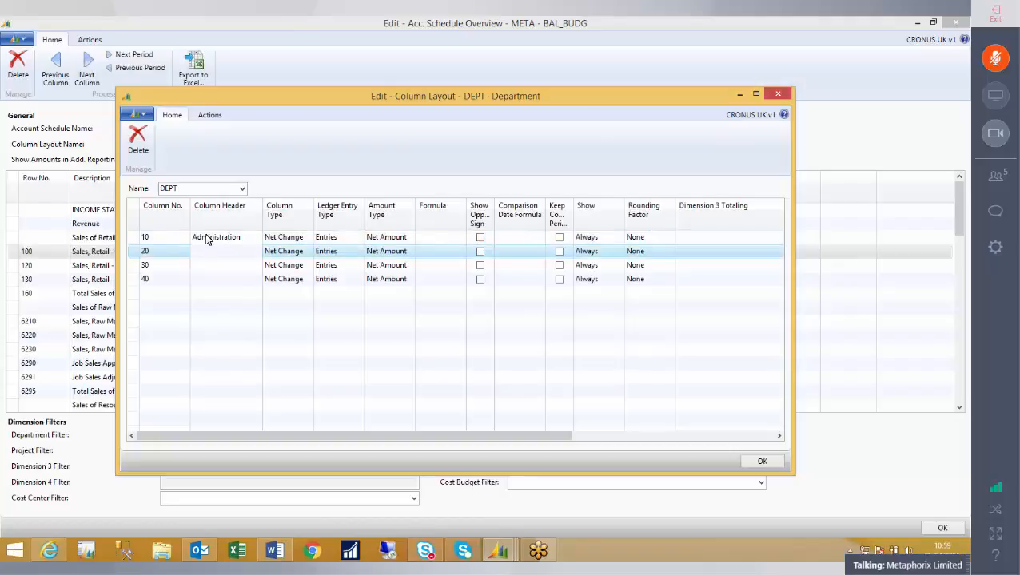
{"action": "type", "text": "Production"}
{"action": "key", "text": "Down"}
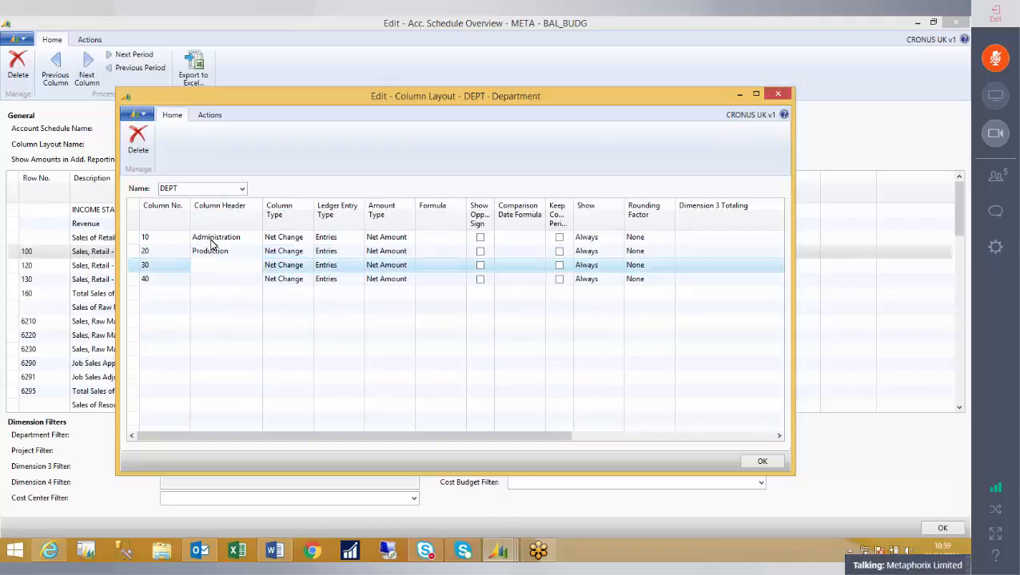
{"action": "type", "text": "Sa"}
{"action": "key", "text": "BackSpace"}
{"action": "key", "text": "BackSpace"}
{"action": "type", "text": "s"}
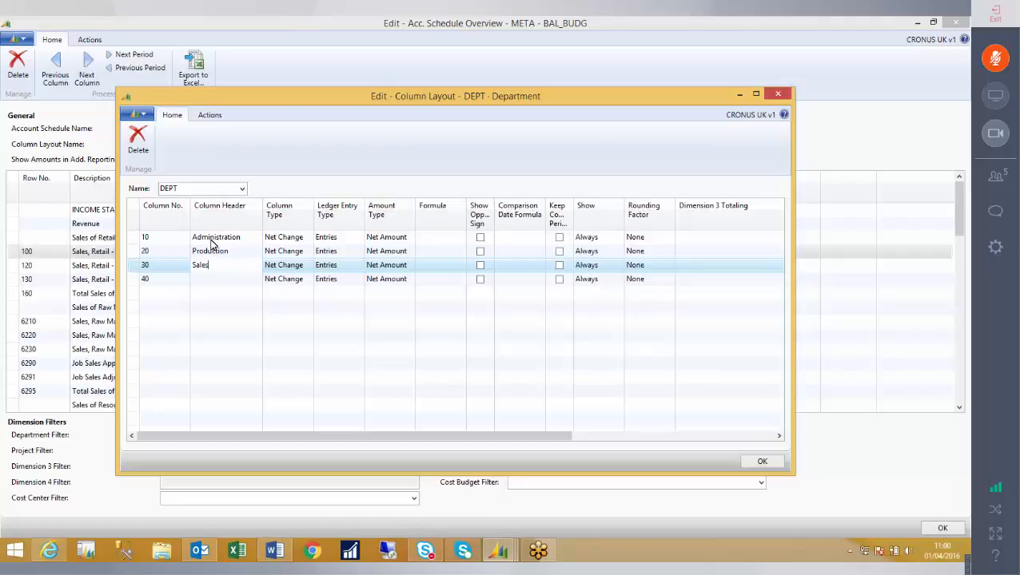
{"action": "key", "text": "Down"}
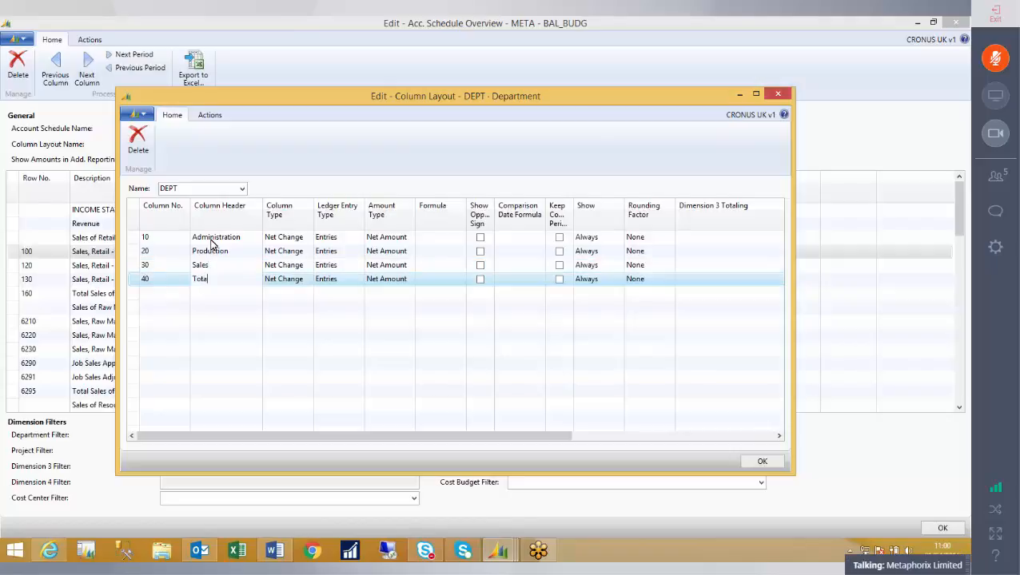
{"action": "key", "text": "Tab"}
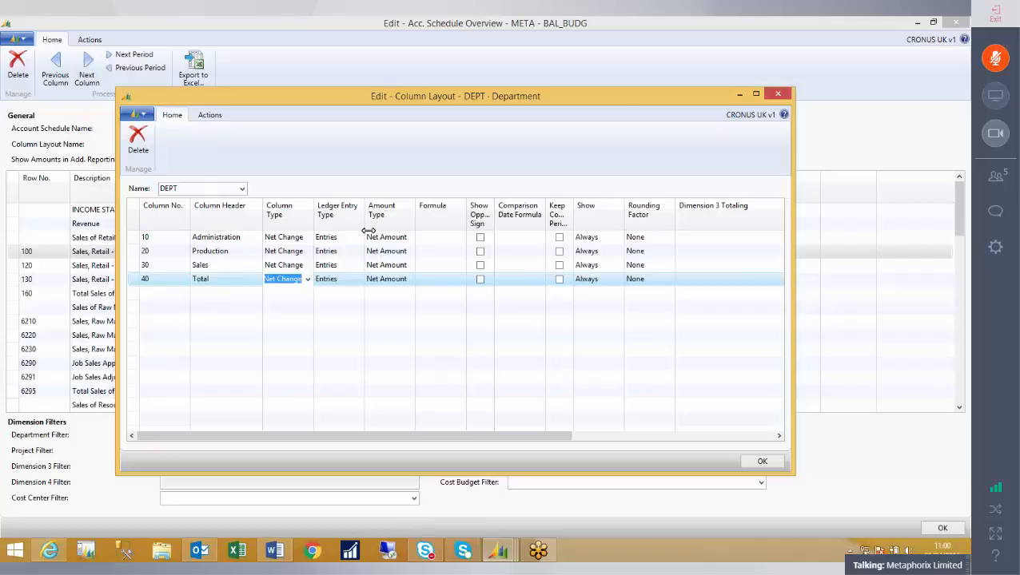
Examine the available column type, ledger entry type and amount type options for the Total column
{"action": "left_click", "coordinate": [306, 280]}
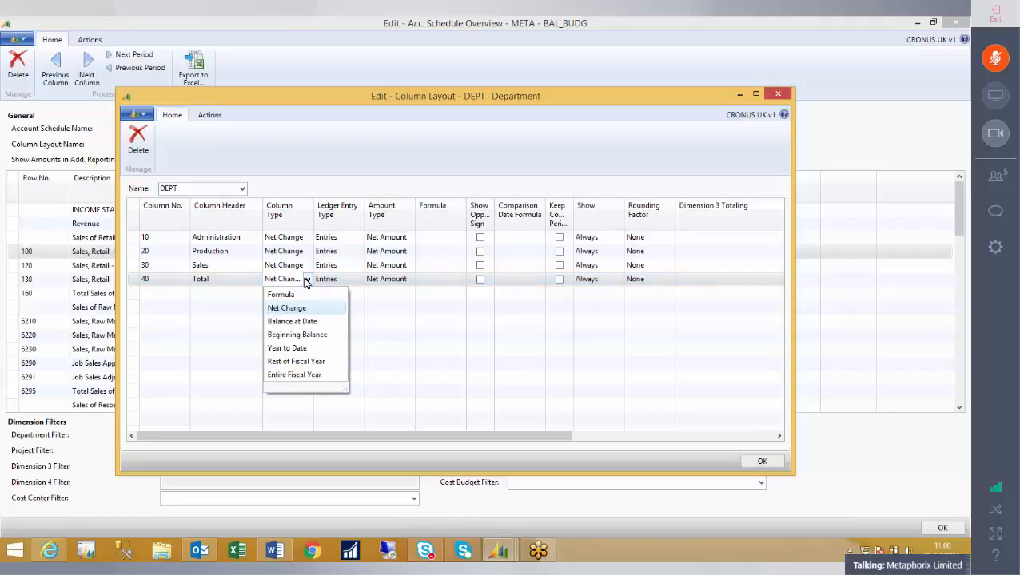
{"action": "left_click", "coordinate": [346, 284]}
{"action": "left_click", "coordinate": [357, 283]}
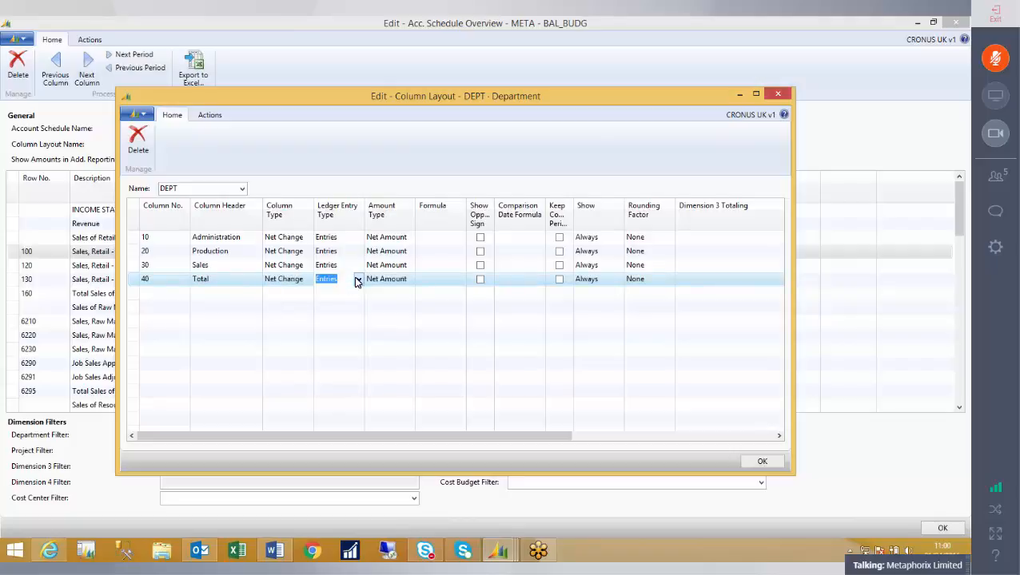
{"action": "left_click", "coordinate": [360, 281]}
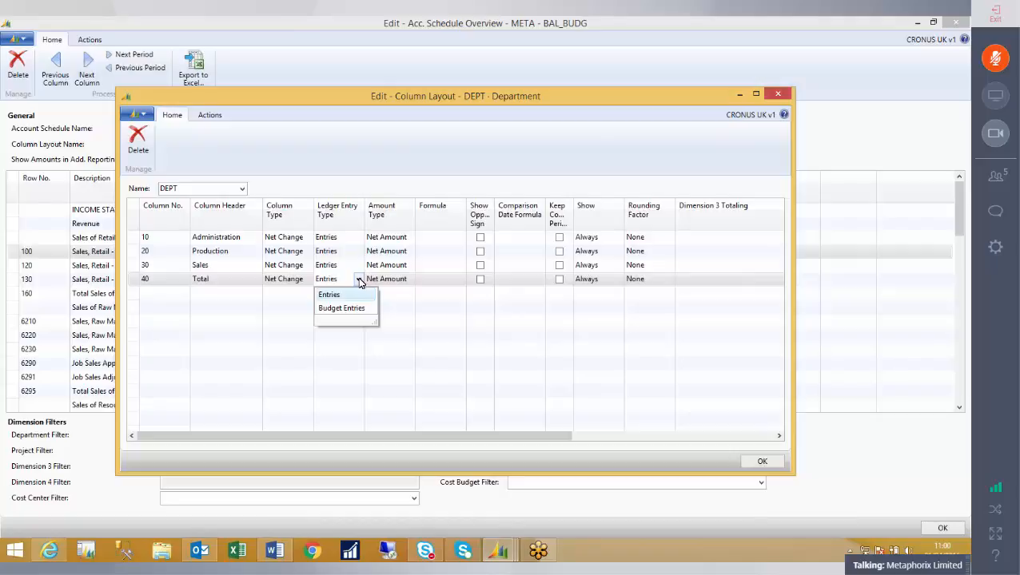
{"action": "left_click", "coordinate": [388, 283]}
{"action": "left_click", "coordinate": [406, 283]}
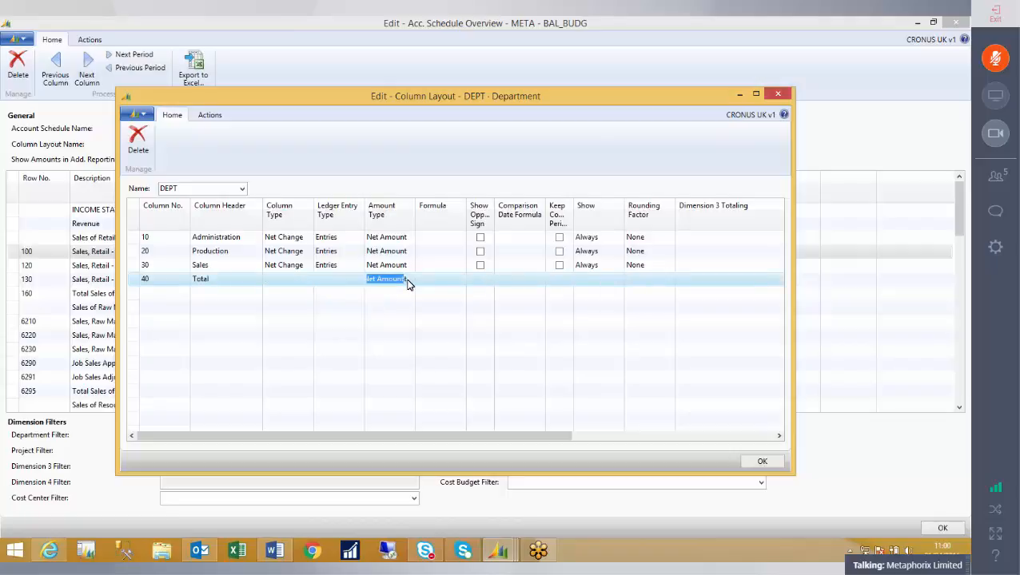
{"action": "left_click", "coordinate": [409, 282]}
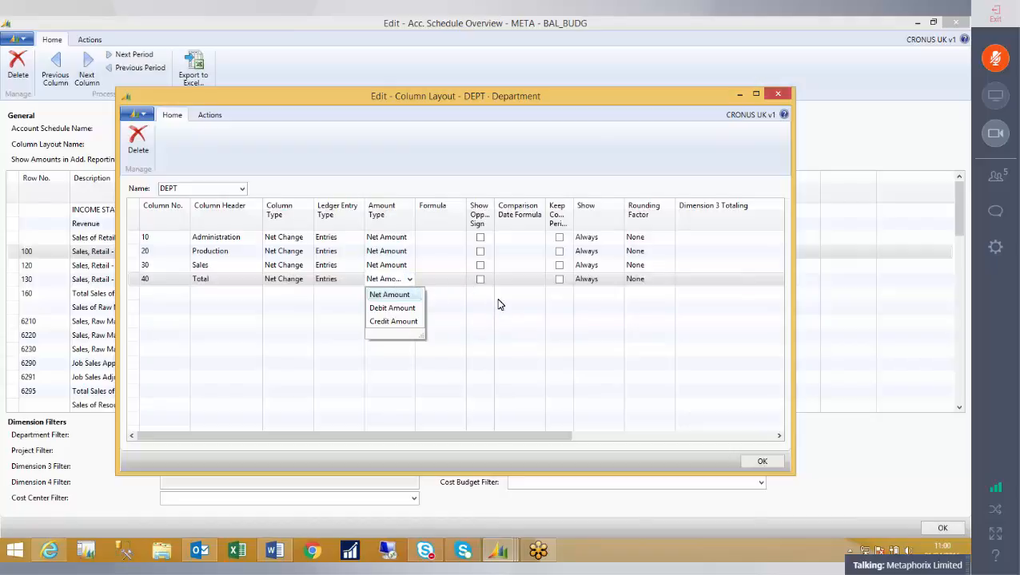
Narrow the Dimension 3 Totaling and Project Code Totaling columns and widen the layout window to fit Department Code Totaling
{"action": "left_click", "coordinate": [539, 285]}
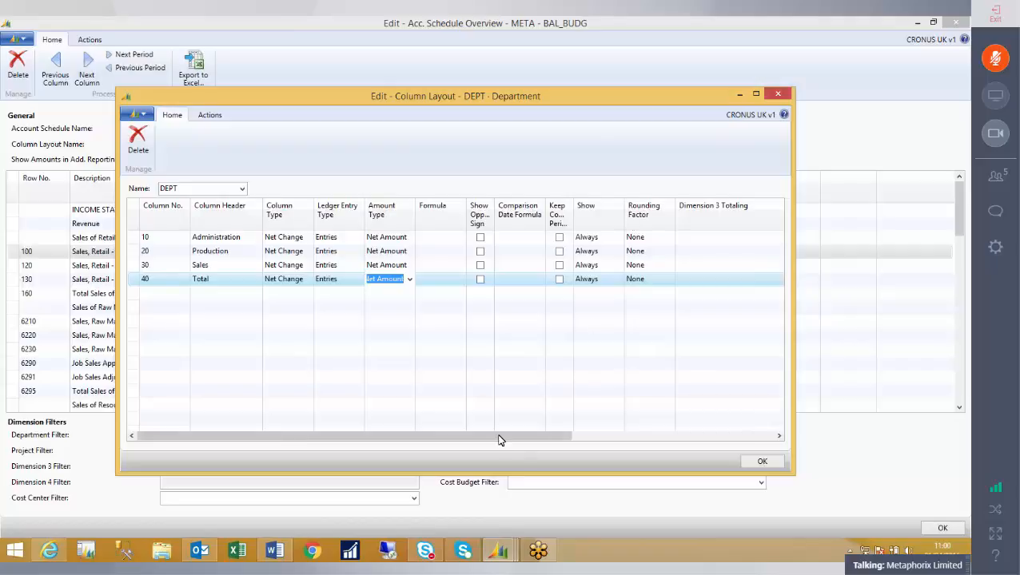
{"action": "left_click_drag", "start_coordinate": [483, 441], "coordinate": [685, 432]}
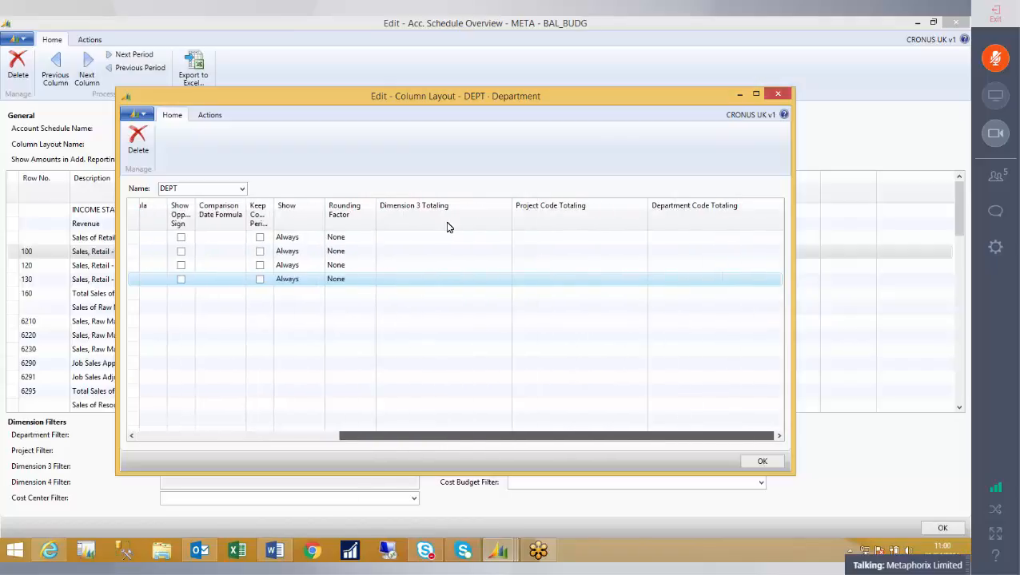
{"action": "left_click_drag", "start_coordinate": [510, 215], "coordinate": [428, 215]}
{"action": "left_click_drag", "start_coordinate": [647, 206], "coordinate": [540, 217]}
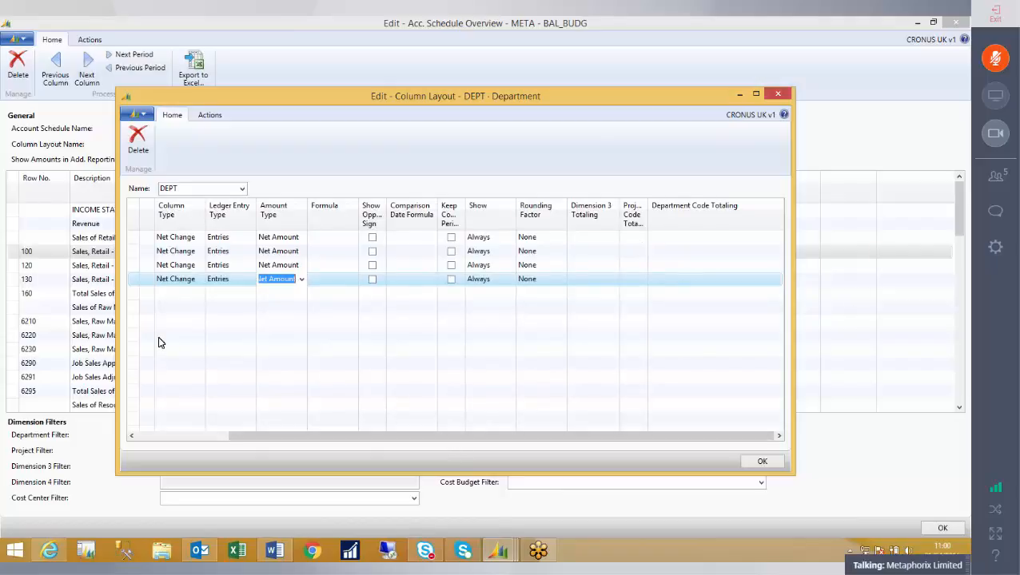
{"action": "left_click_drag", "start_coordinate": [238, 437], "coordinate": [144, 437]}
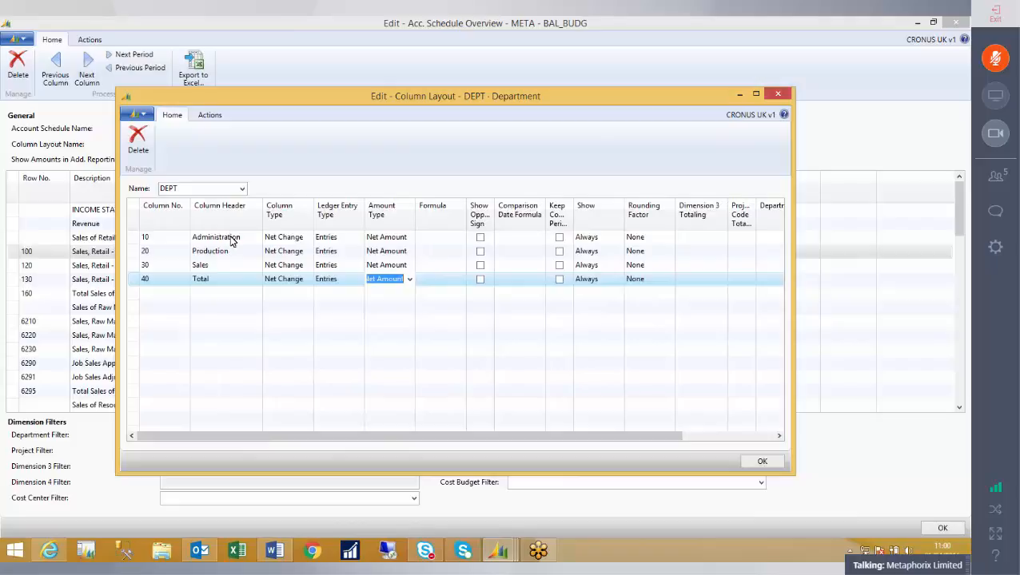
{"action": "left_click_drag", "start_coordinate": [795, 303], "coordinate": [909, 303]}
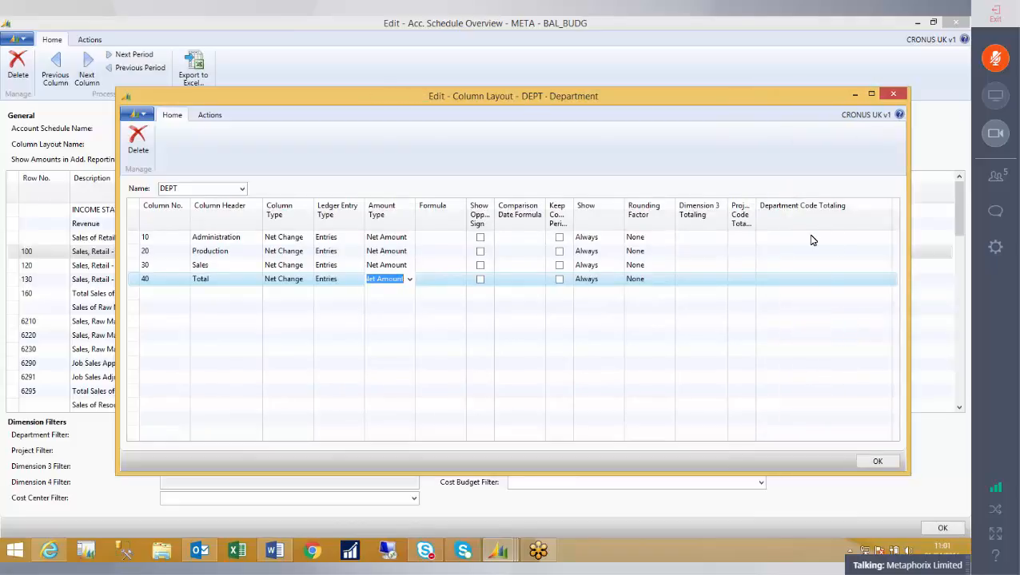
Set the Department Code Totaling to ADM for Administration, PROD for Production and SALES for Sales
{"action": "left_click", "coordinate": [811, 238]}
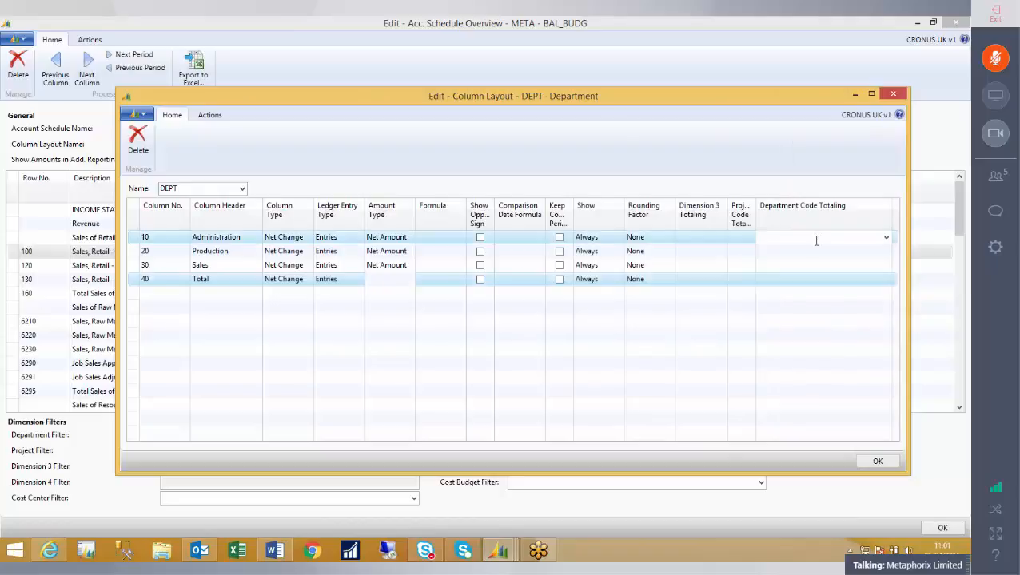
{"action": "left_click", "coordinate": [887, 238]}
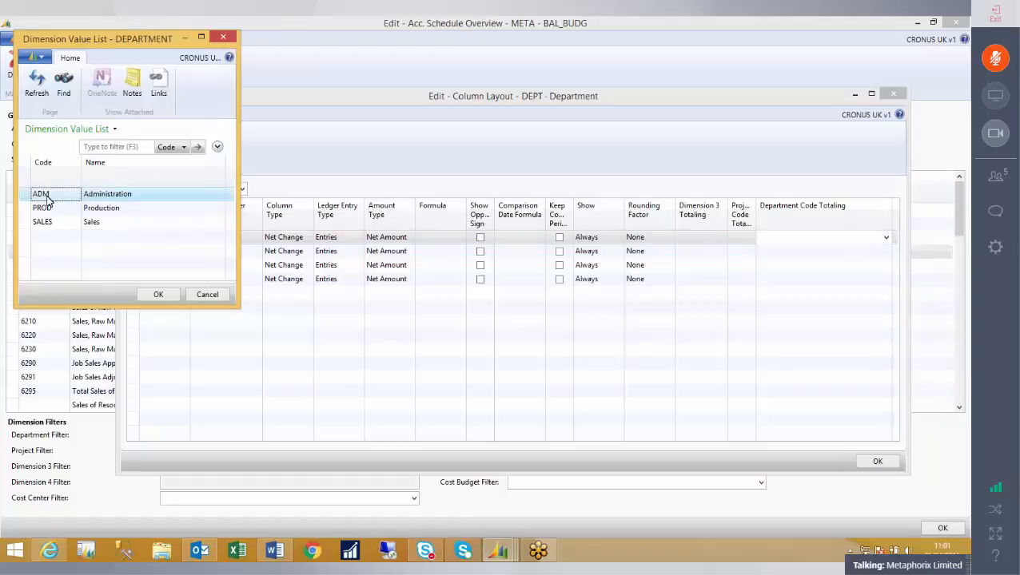
{"action": "left_click", "coordinate": [158, 294]}
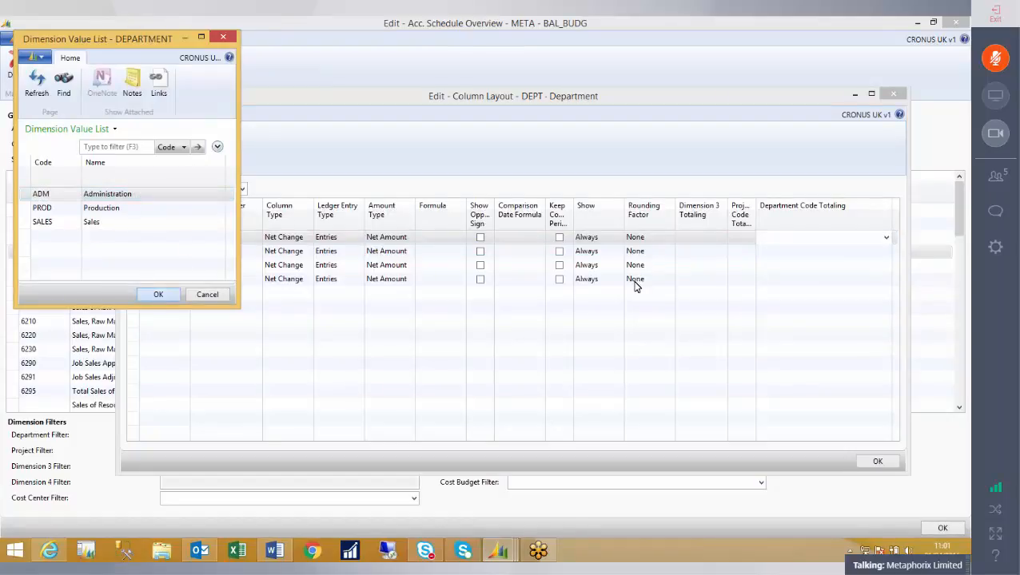
{"action": "left_click", "coordinate": [885, 252]}
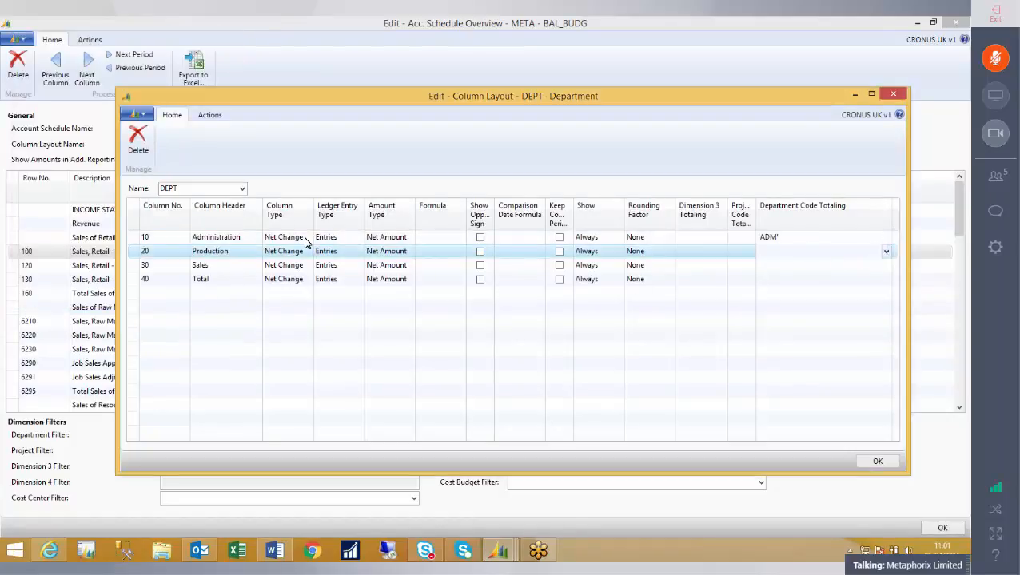
{"action": "left_click", "coordinate": [54, 208]}
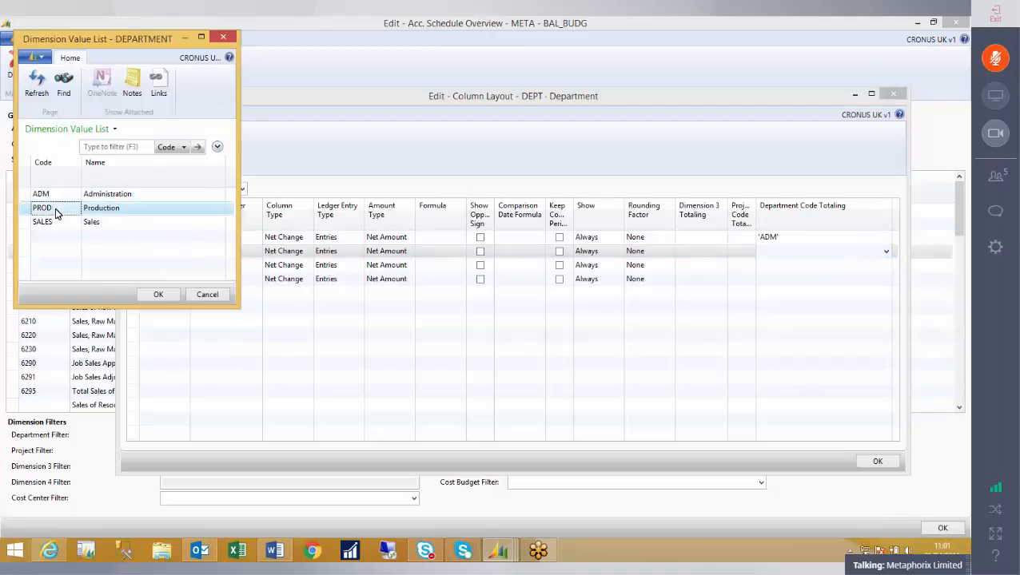
{"action": "left_click", "coordinate": [158, 294]}
{"action": "left_click", "coordinate": [794, 265]}
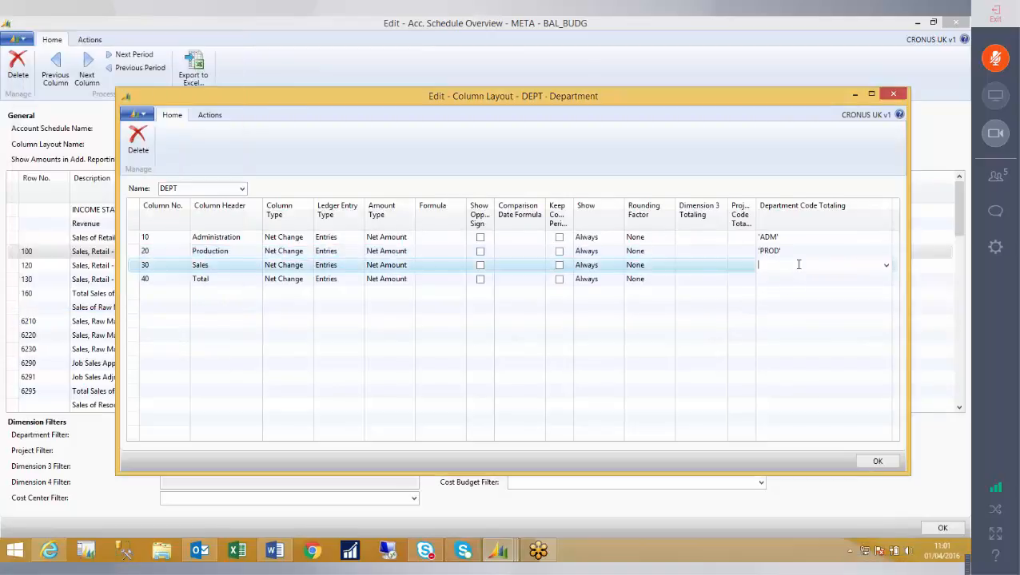
{"action": "left_click", "coordinate": [886, 265]}
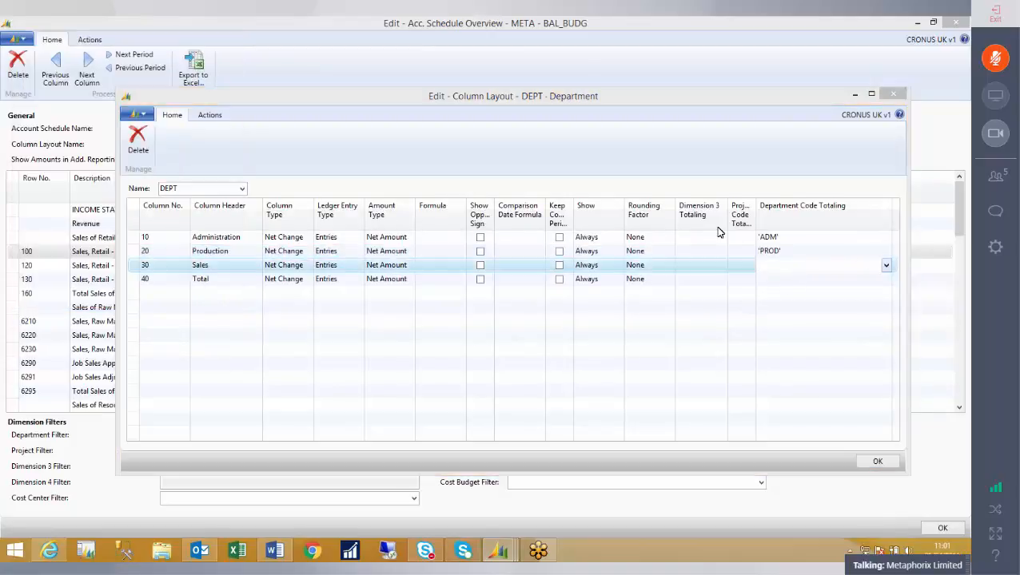
{"action": "left_click", "coordinate": [43, 223]}
{"action": "left_click", "coordinate": [157, 293]}
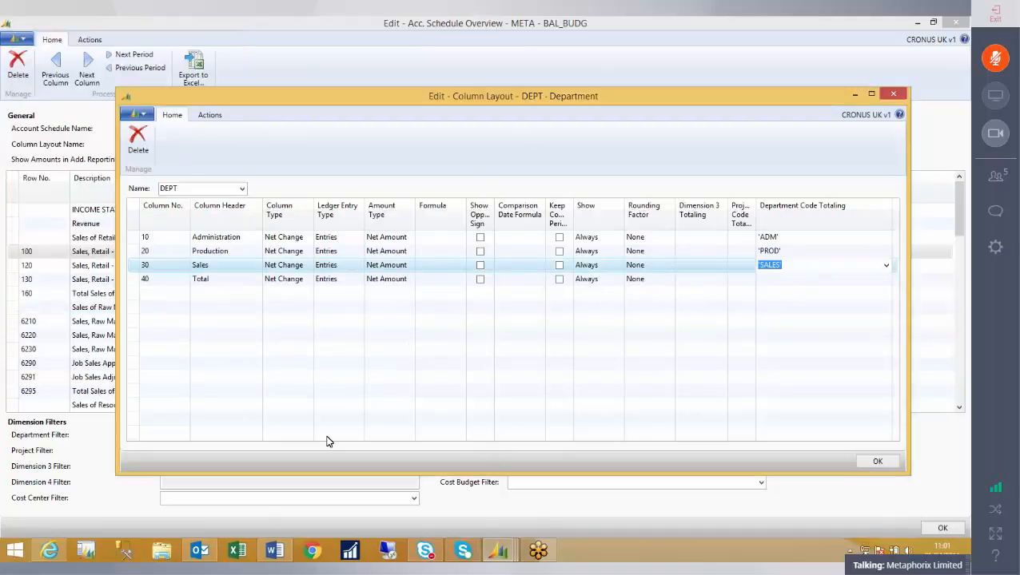
Enter the formula 10..39 for the Total column in row 40 of the DEPT layout
{"action": "left_click", "coordinate": [230, 281]}
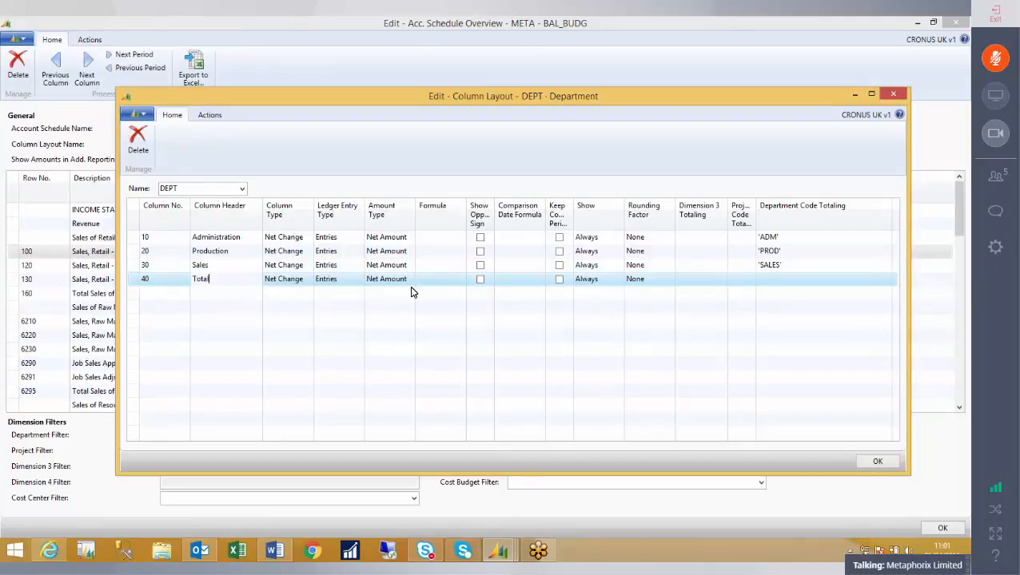
{"action": "left_click", "coordinate": [424, 279]}
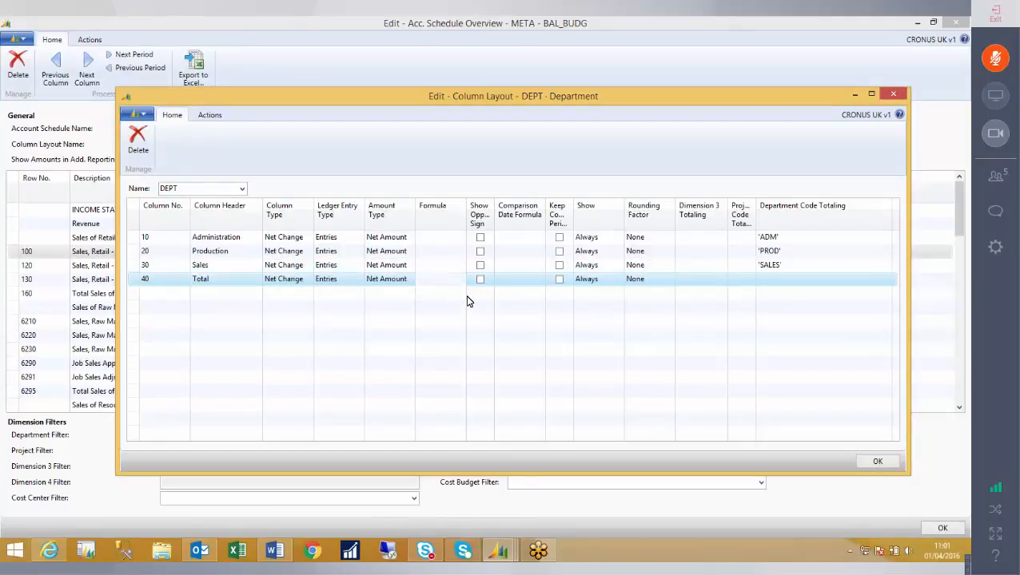
{"action": "type", "text": "10"}
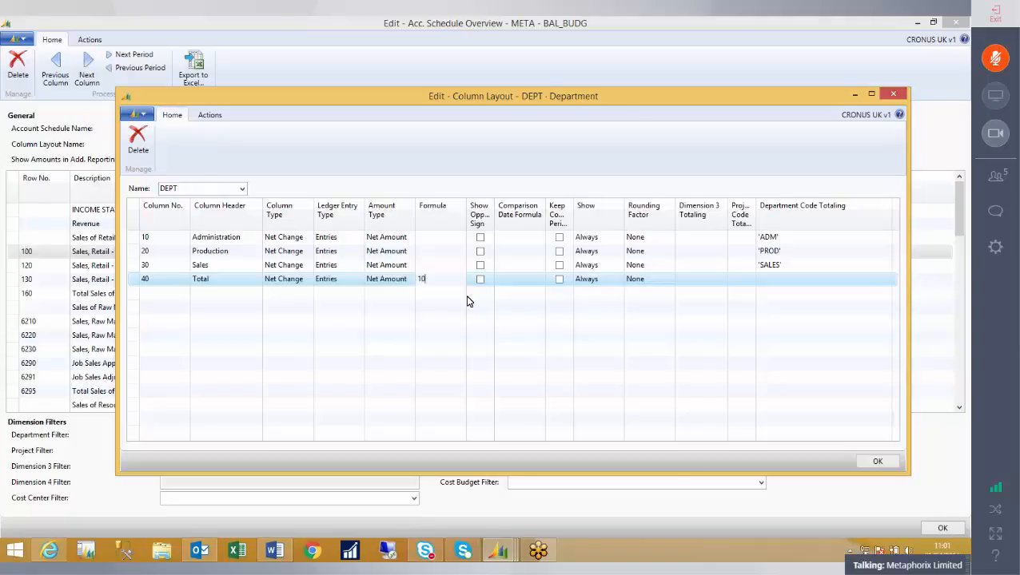
{"action": "type", "text": "..39"}
{"action": "key", "text": "Tab"}
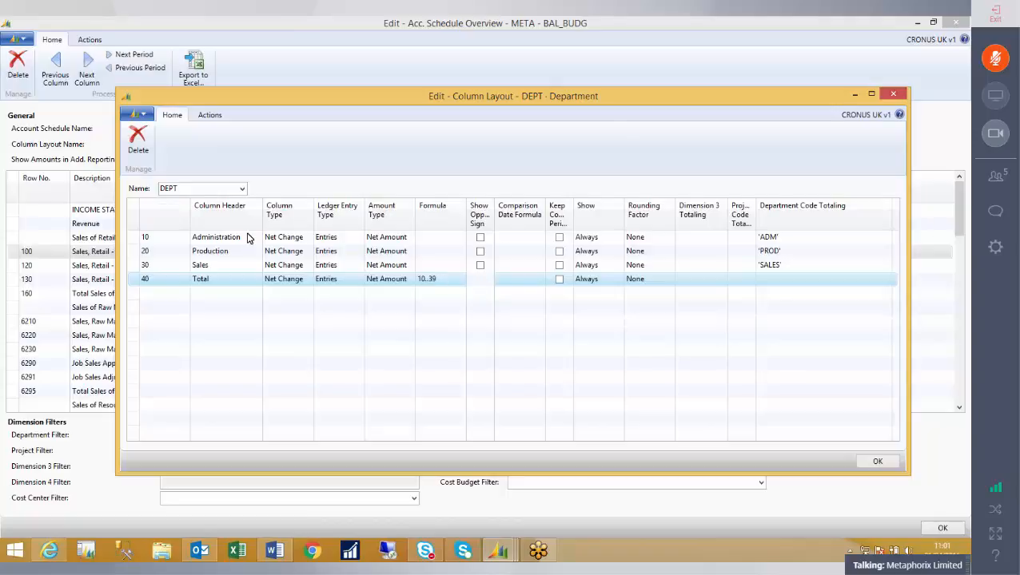
{"action": "key", "text": "Down"}
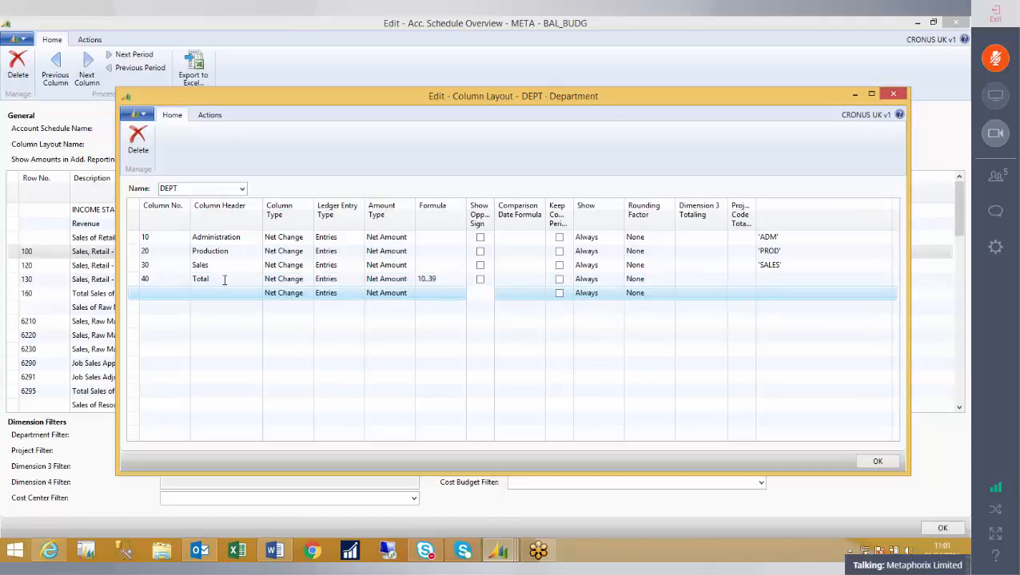
{"action": "key", "text": "Up"}
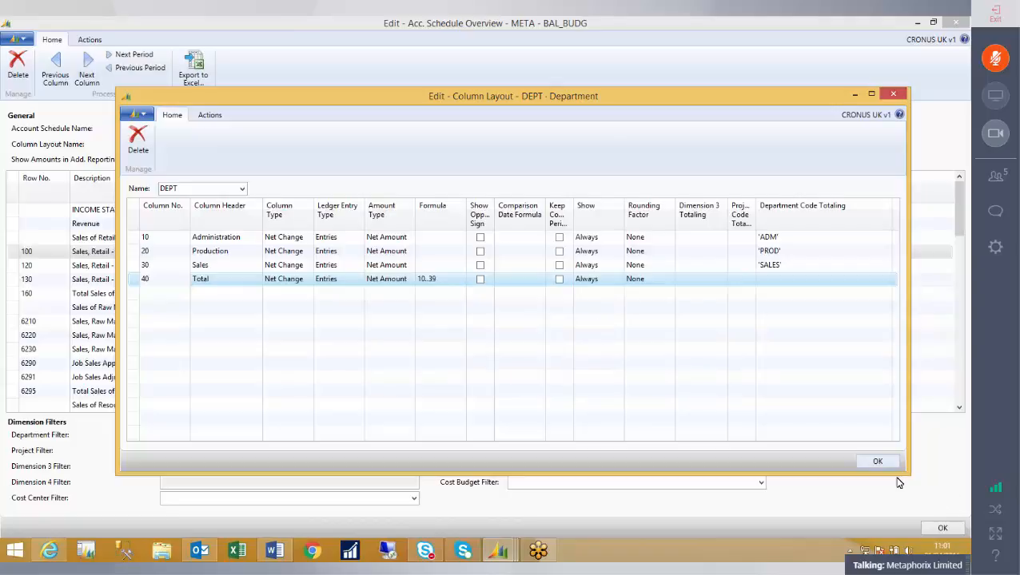
Close the DEPT column layout setup and apply DEPT as the column layout of the META overview
{"action": "left_click", "coordinate": [878, 462]}
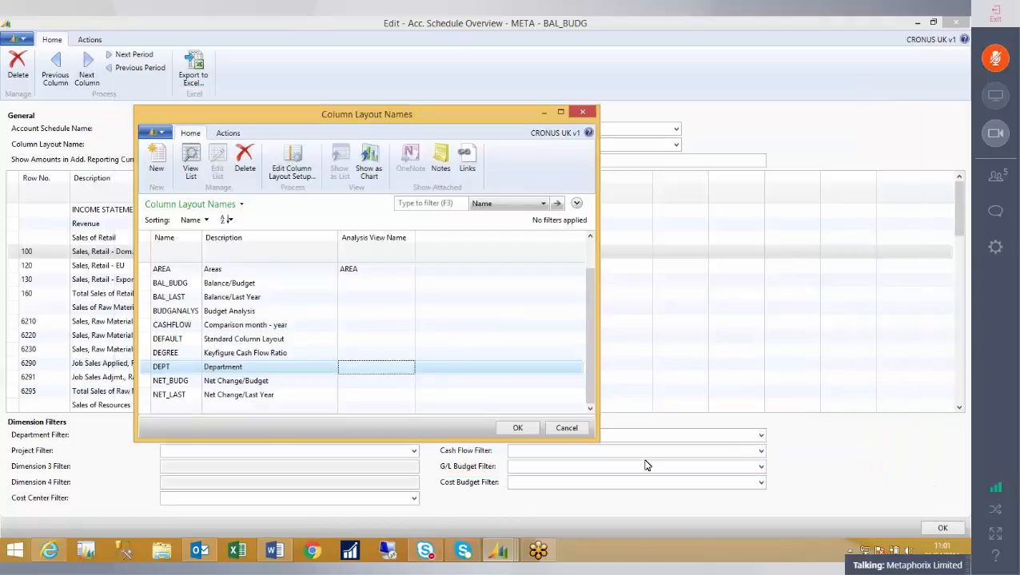
{"action": "left_click", "coordinate": [517, 428]}
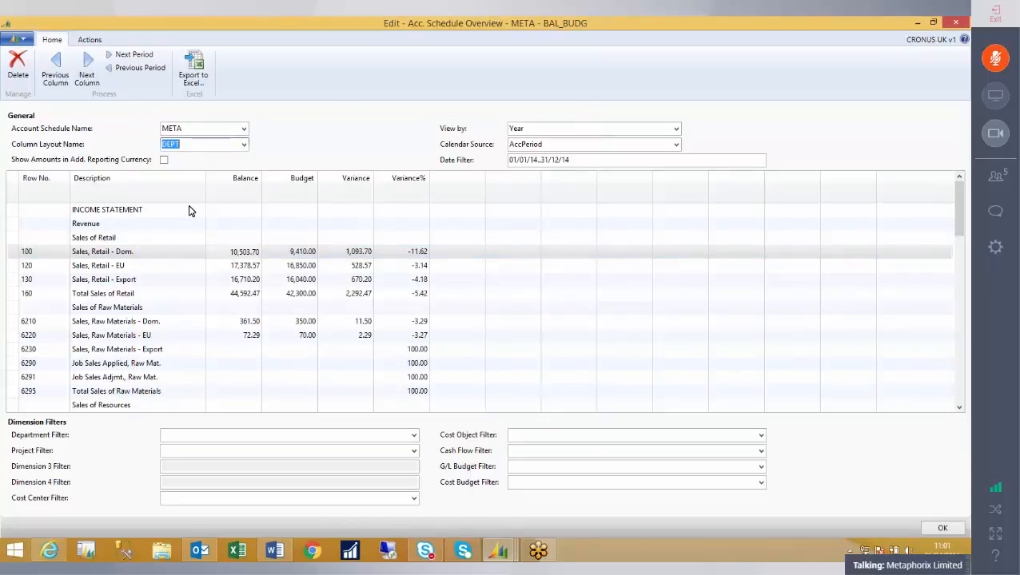
{"action": "key", "text": "Tab"}
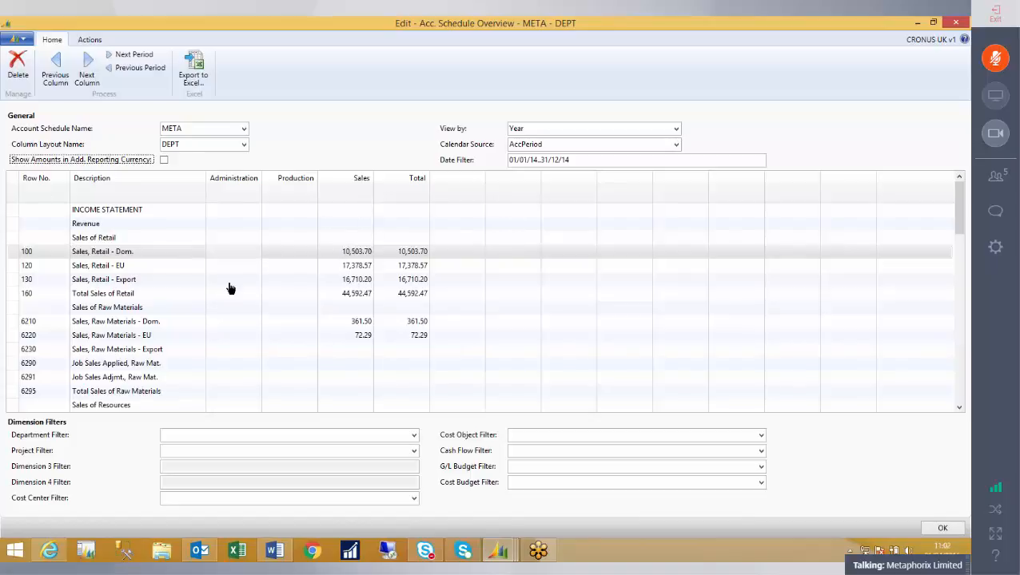
Switch the overview to the previous year, 01/01/13..31/12/13, and review the departmental amounts down to the operating expenses
{"action": "scroll", "coordinate": [229, 288], "scroll_direction": "down", "scroll_amount": 10}
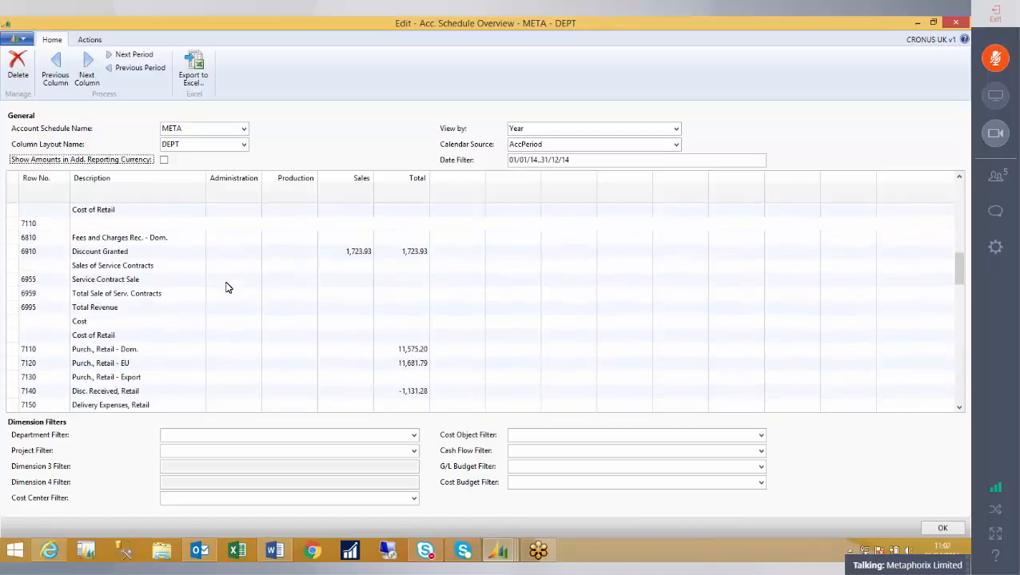
{"action": "scroll", "coordinate": [226, 288], "scroll_direction": "down", "scroll_amount": 4}
{"action": "scroll", "coordinate": [226, 288], "scroll_direction": "down", "scroll_amount": 3}
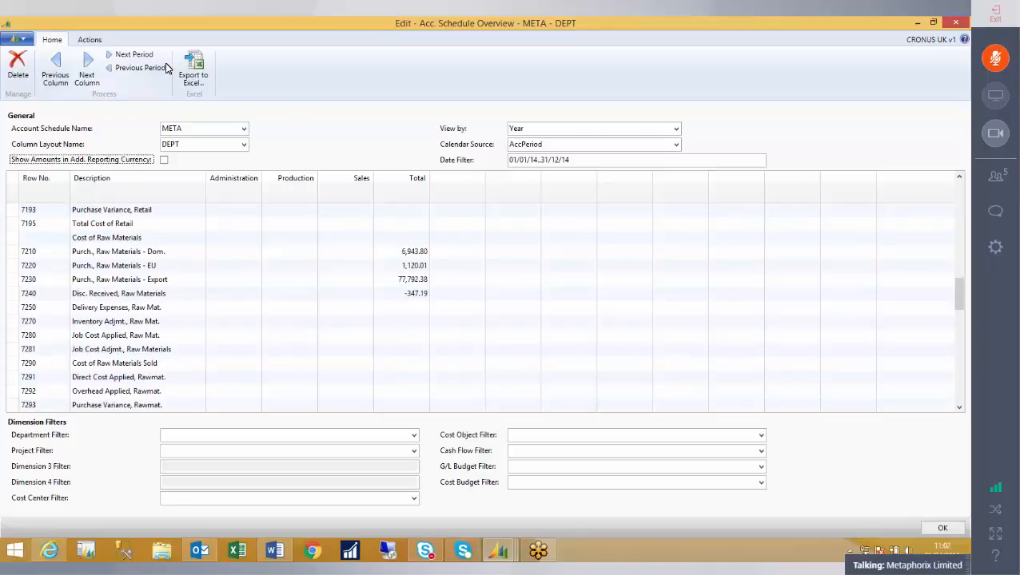
{"action": "left_click", "coordinate": [136, 70]}
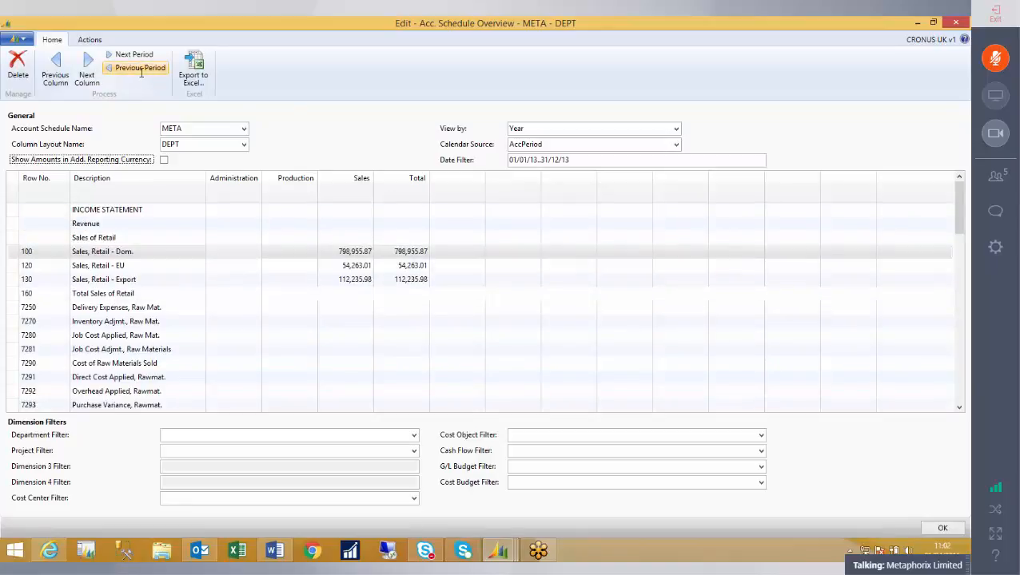
{"action": "scroll", "coordinate": [373, 276], "scroll_direction": "down", "scroll_amount": 5}
{"action": "scroll", "coordinate": [370, 272], "scroll_direction": "down", "scroll_amount": 12}
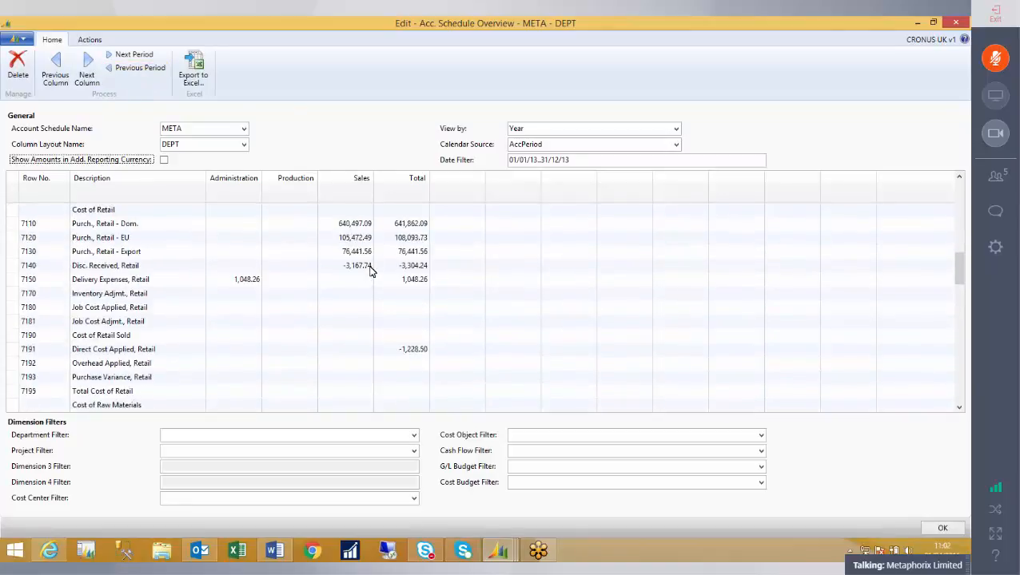
{"action": "scroll", "coordinate": [370, 272], "scroll_direction": "down", "scroll_amount": 15}
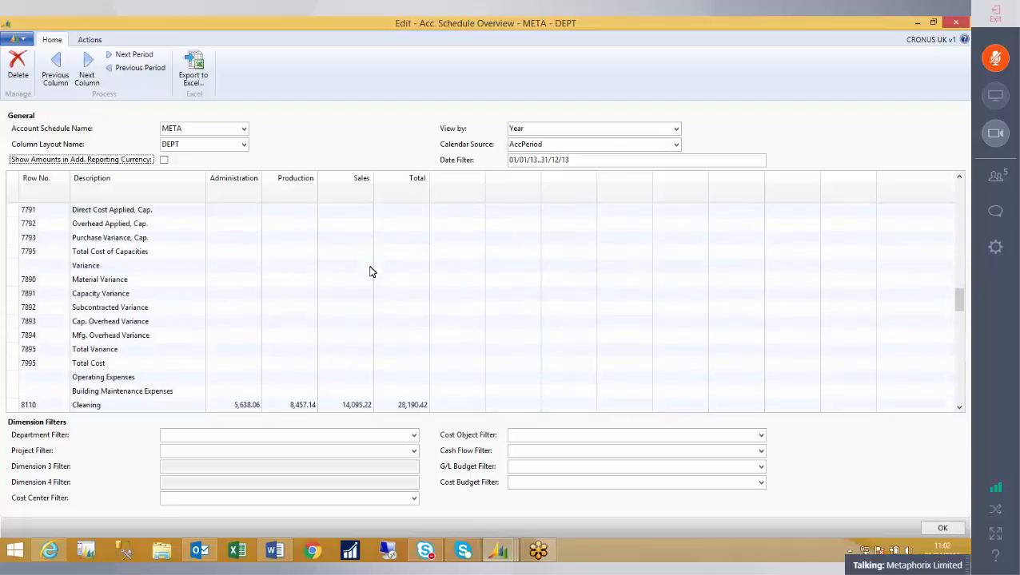
{"action": "scroll", "coordinate": [370, 271], "scroll_direction": "up", "scroll_amount": 2}
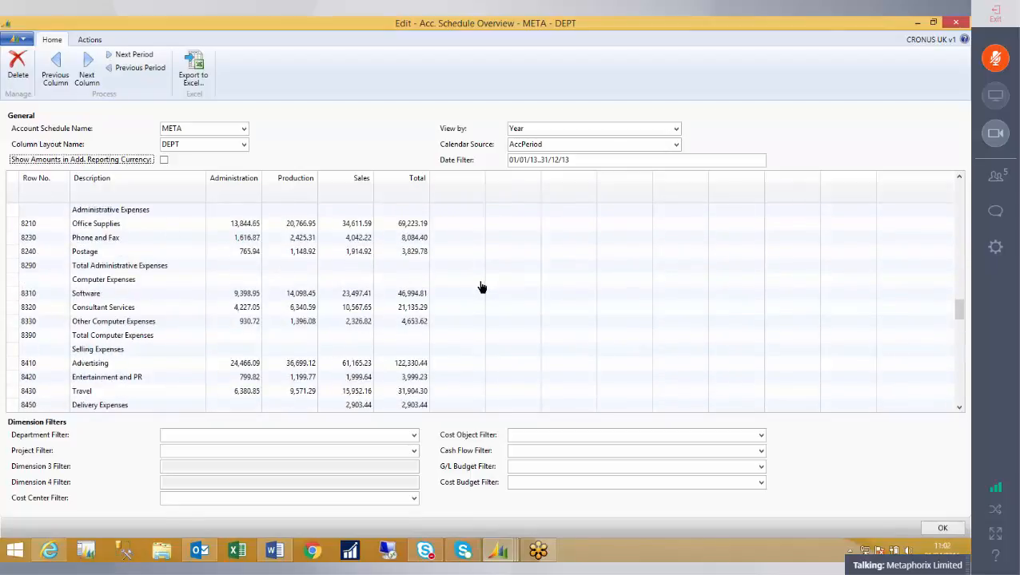
{"action": "scroll", "coordinate": [481, 288], "scroll_direction": "up", "scroll_amount": 2}
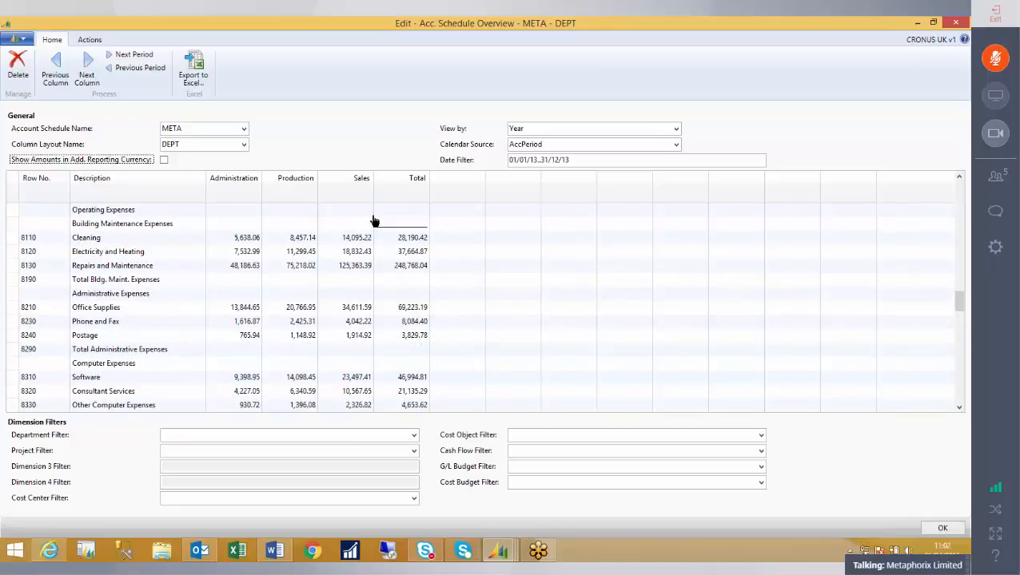
Drill down from the Administration amount for Cleaning to its general ledger entries, check their department codes, and return to the overview
{"action": "left_click", "coordinate": [241, 241]}
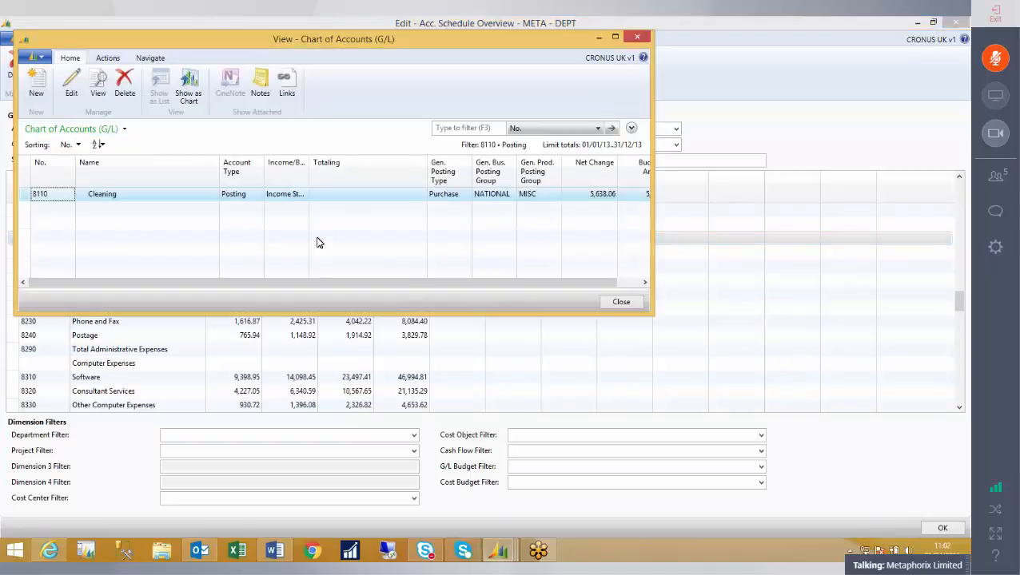
{"action": "left_click", "coordinate": [607, 196]}
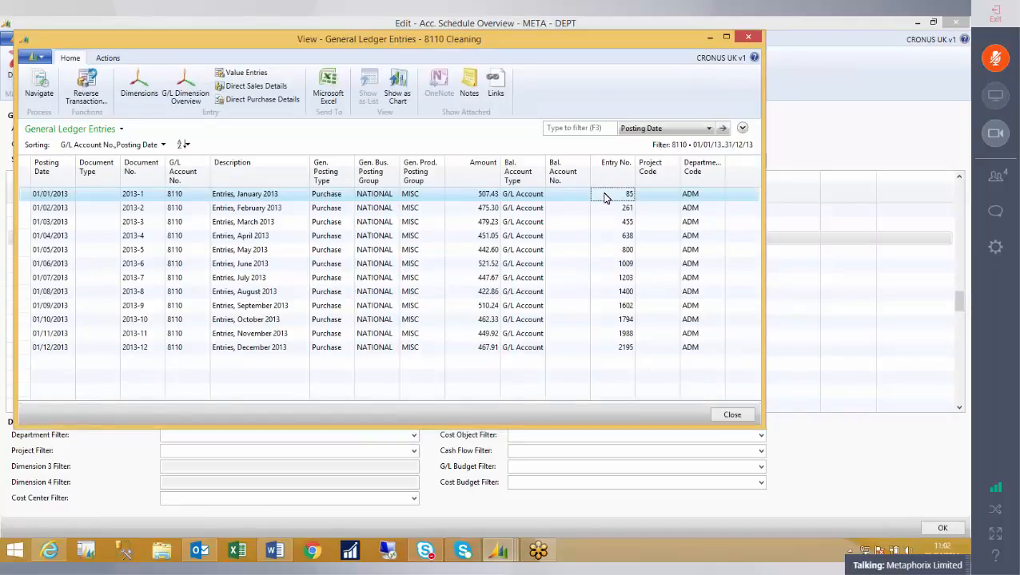
{"action": "key", "text": "Escape"}
{"action": "key", "text": "Escape"}
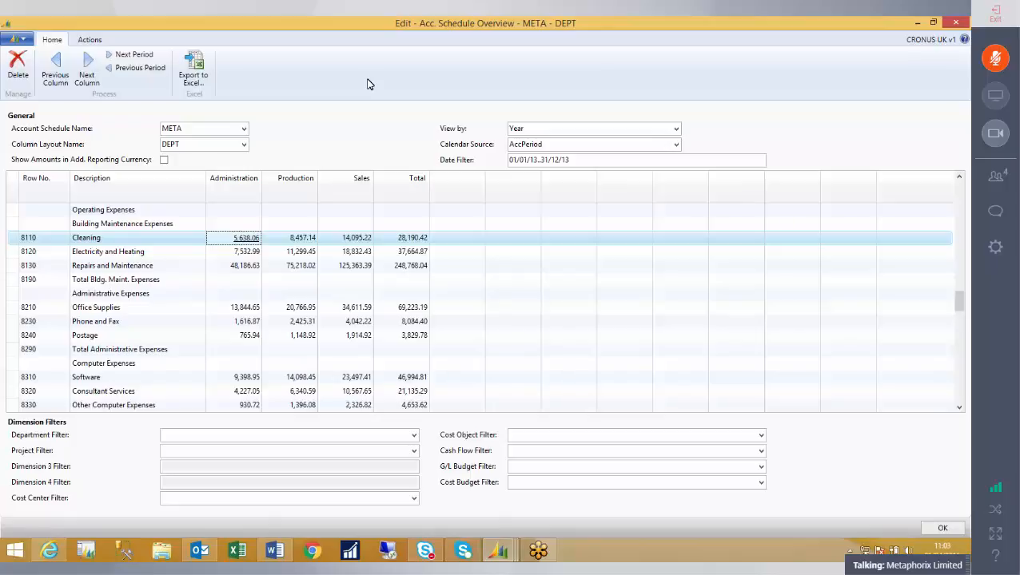
Close the overview and the META schedule, and select SALES_AREA in the account schedule names
{"action": "key", "text": "Escape"}
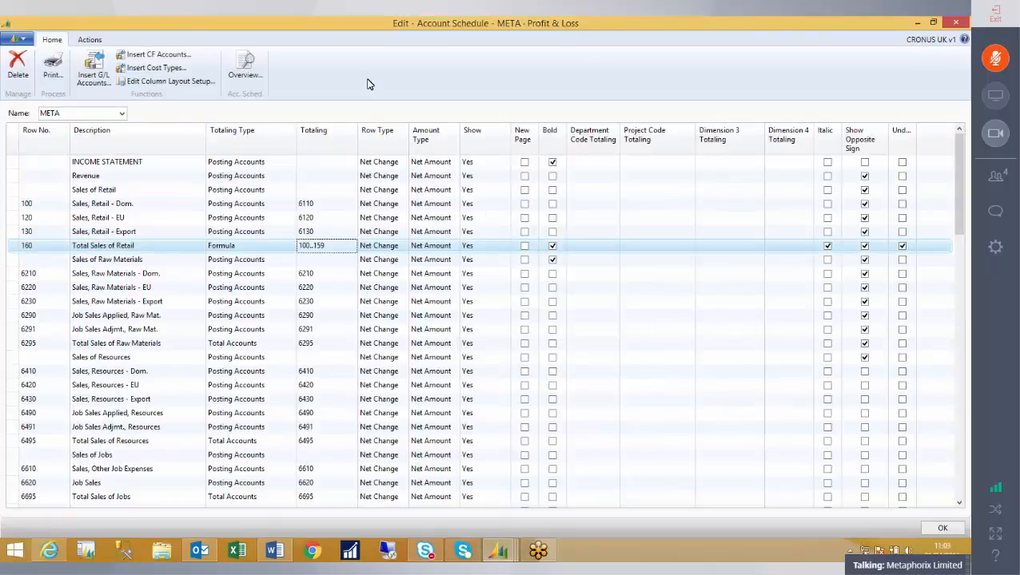
{"action": "key", "text": "Escape"}
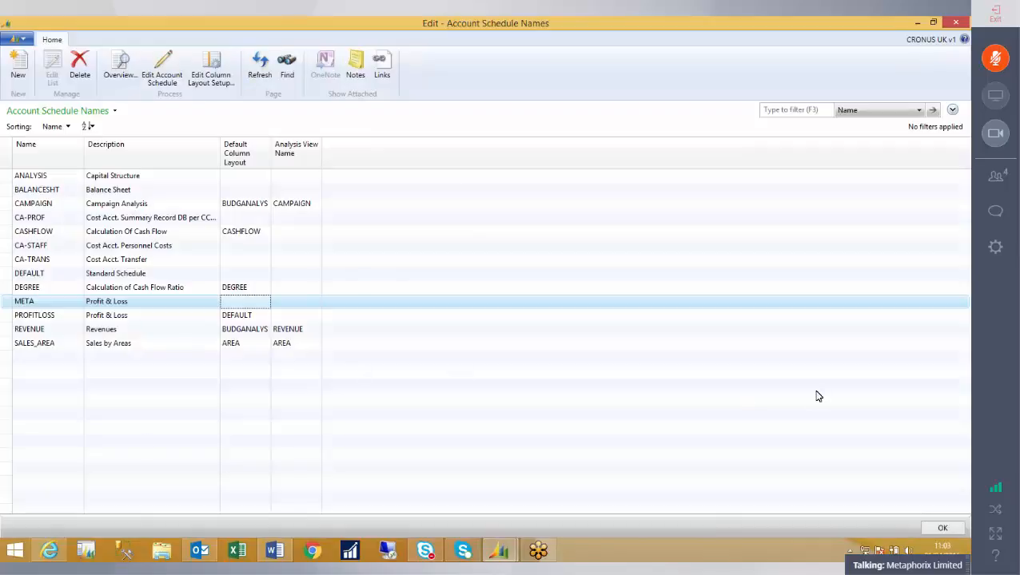
{"action": "left_click", "coordinate": [45, 345]}
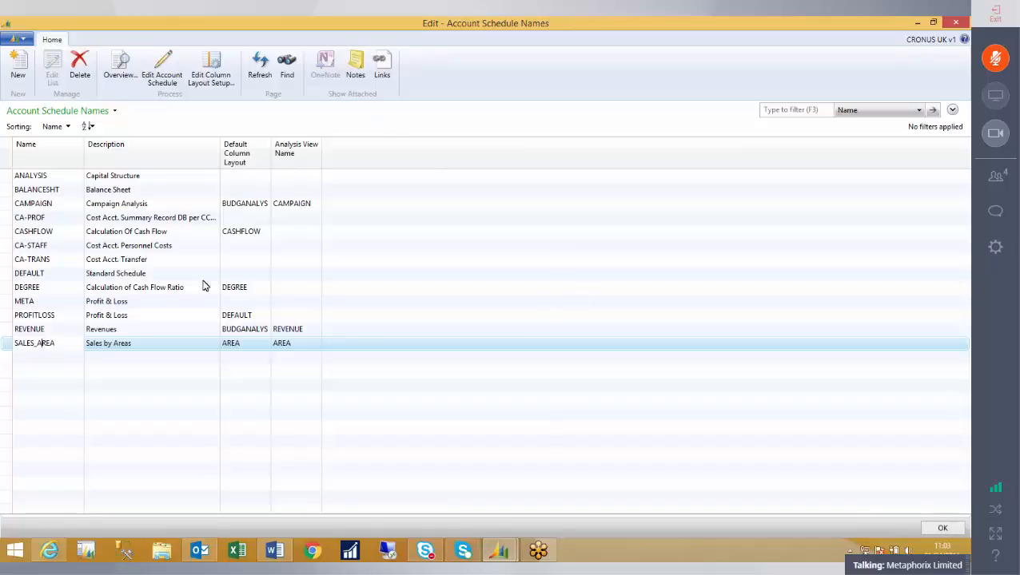
Open the setup of the AREA column layout from the SALES_AREA schedule, review its columns and area totaling, and return to the schedule names
{"action": "left_click", "coordinate": [229, 343]}
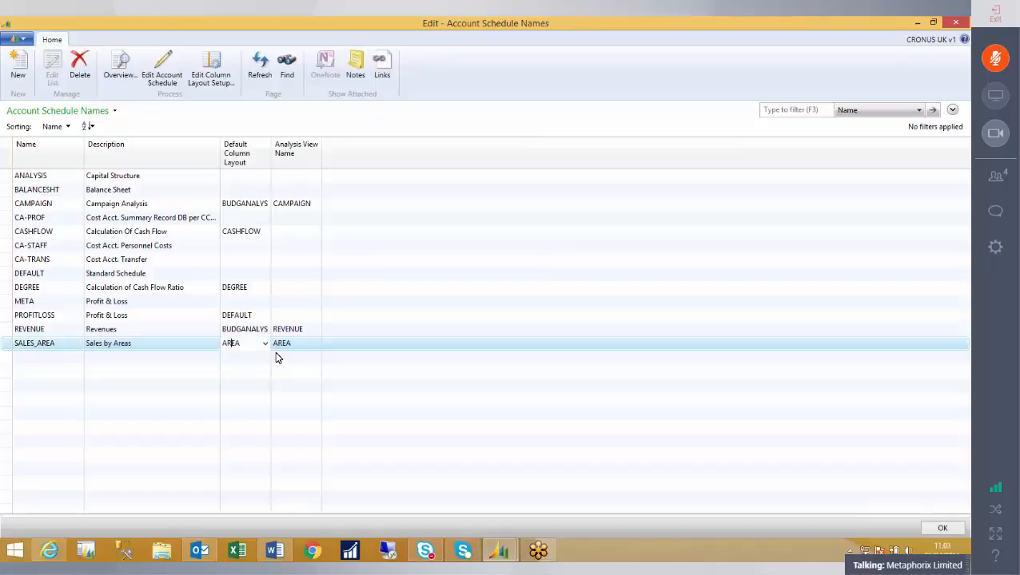
{"action": "left_click", "coordinate": [265, 344]}
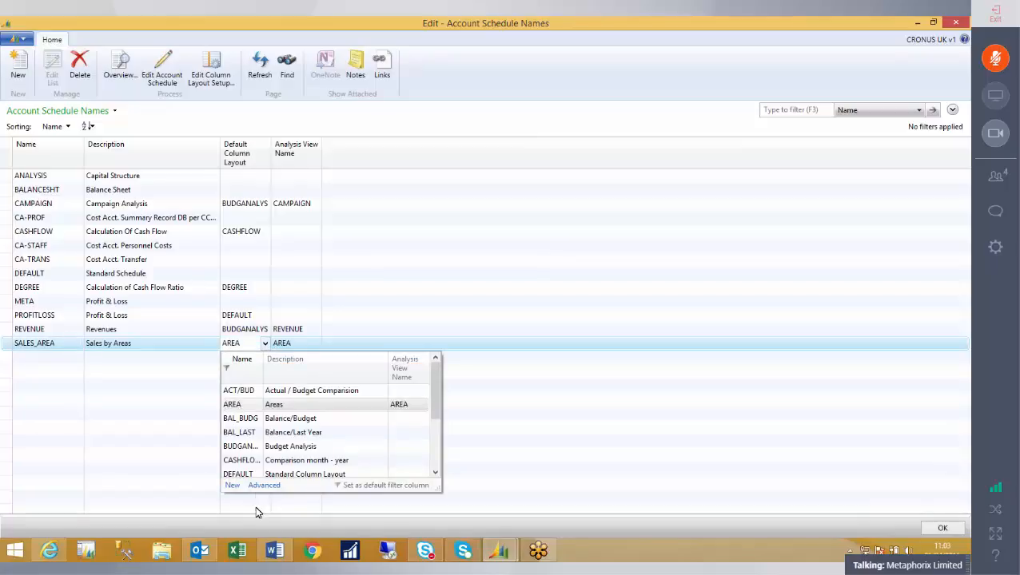
{"action": "left_click", "coordinate": [263, 485]}
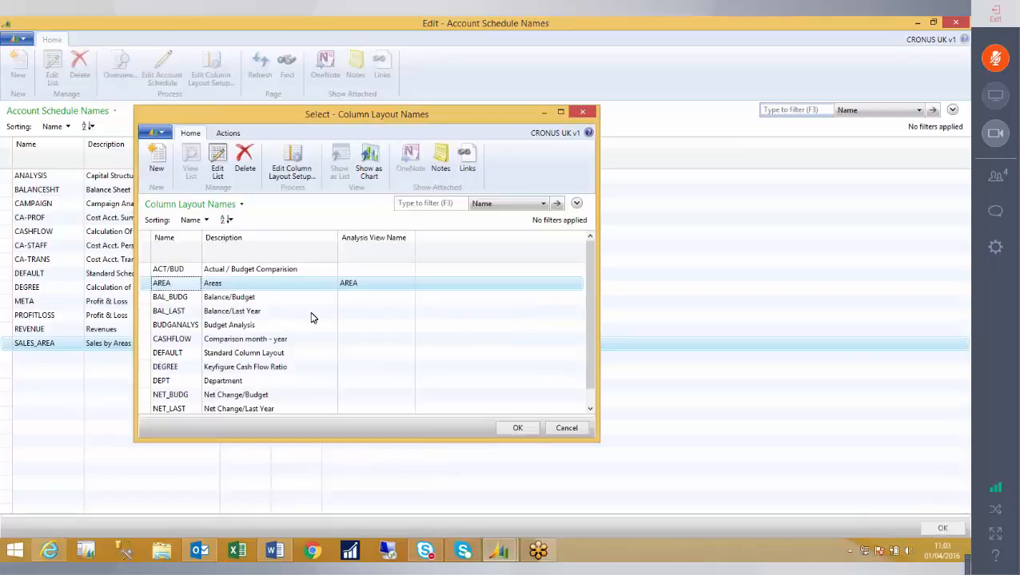
{"action": "left_click", "coordinate": [292, 164]}
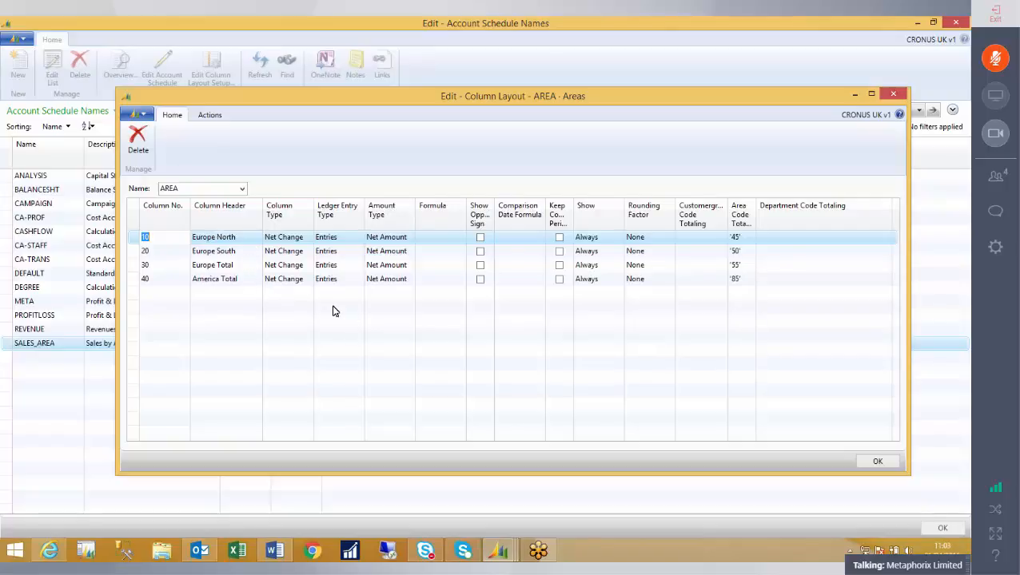
{"action": "key", "text": "Escape"}
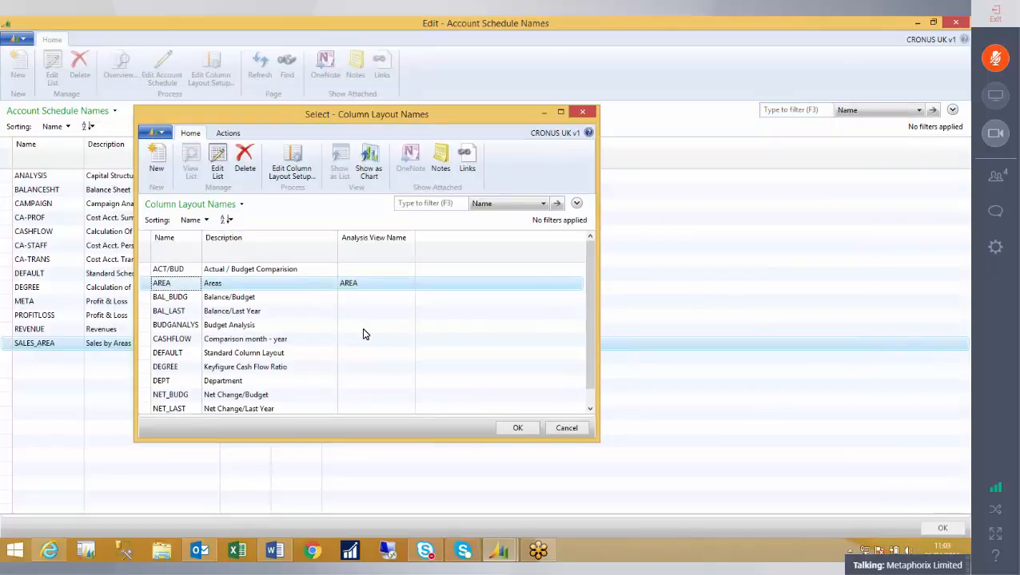
{"action": "key", "text": "Return"}
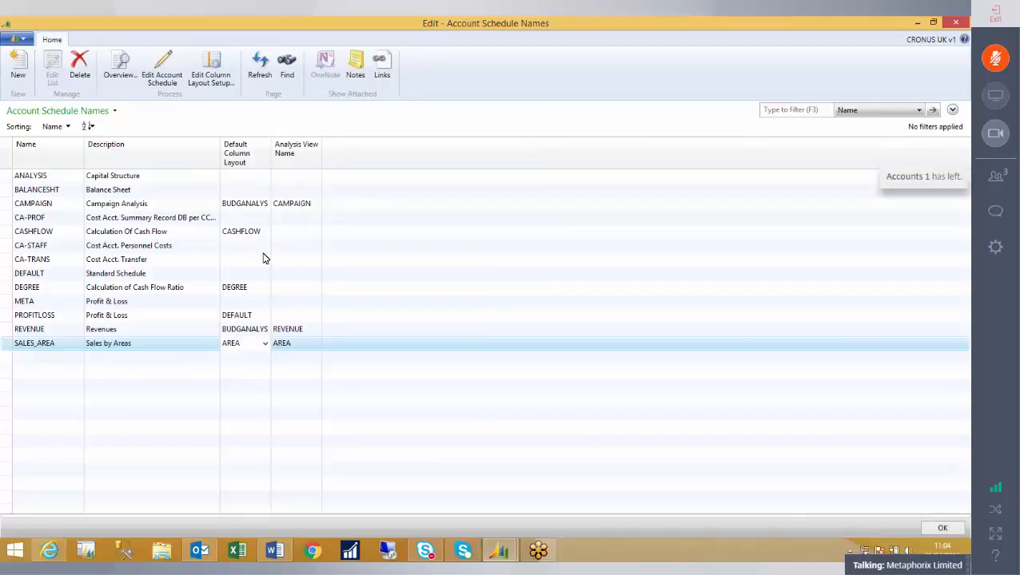
Open the AREA analysis view card for SALES_AREA, enlarge it, examine its general settings and dimension codes, and return to the schedule names
{"action": "left_click", "coordinate": [310, 343]}
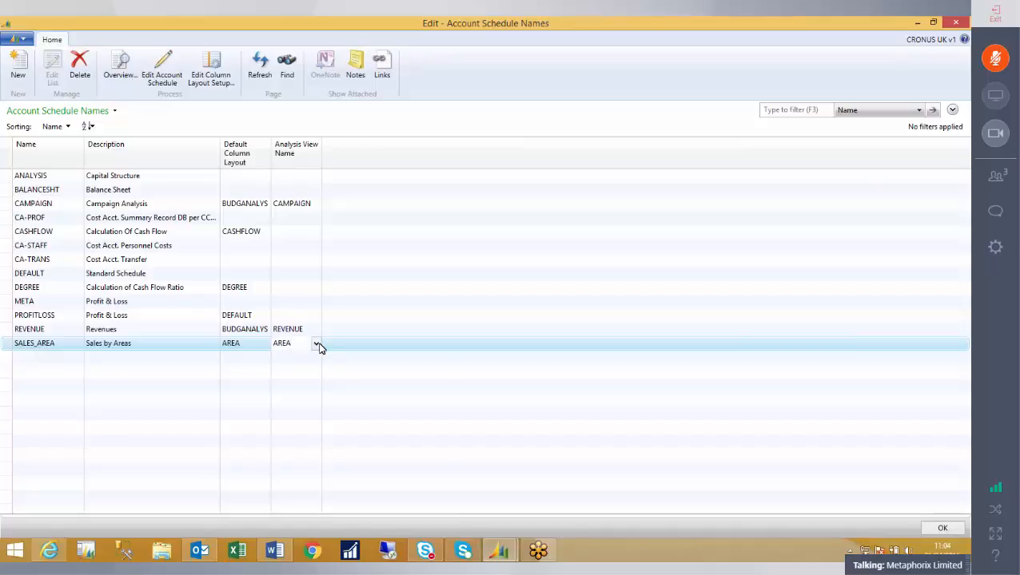
{"action": "left_click", "coordinate": [317, 343]}
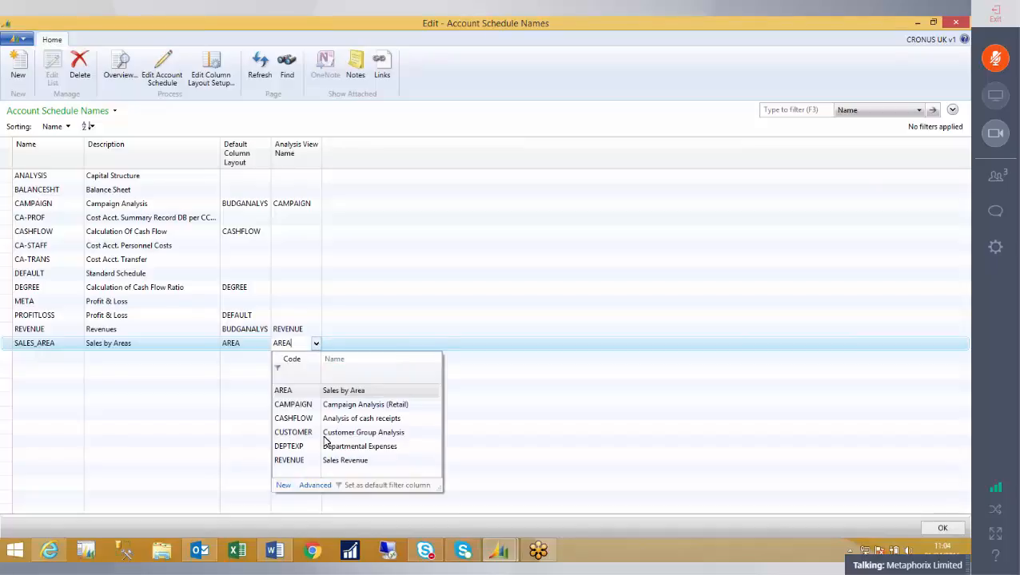
{"action": "left_click", "coordinate": [315, 486]}
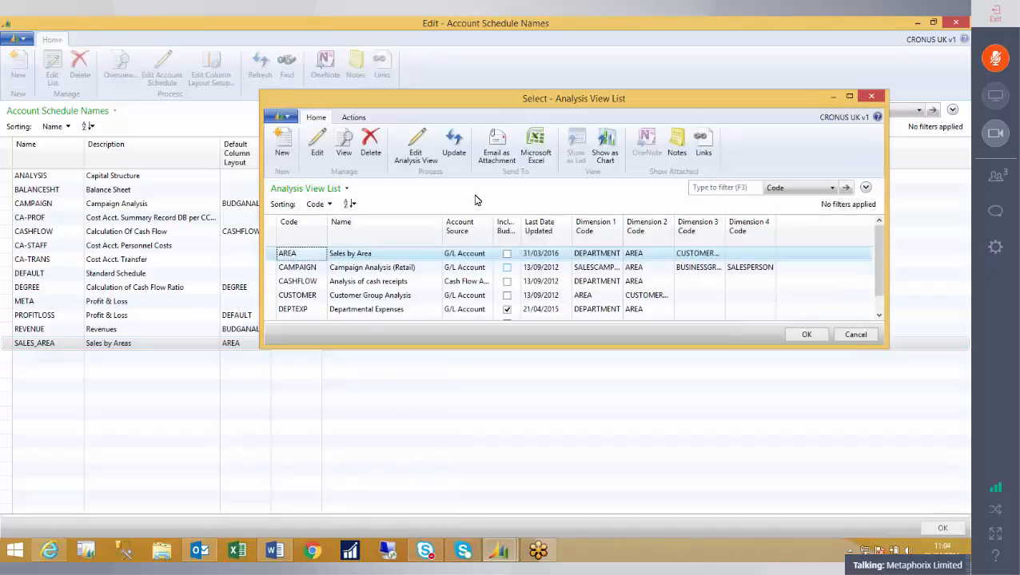
{"action": "left_click", "coordinate": [317, 141]}
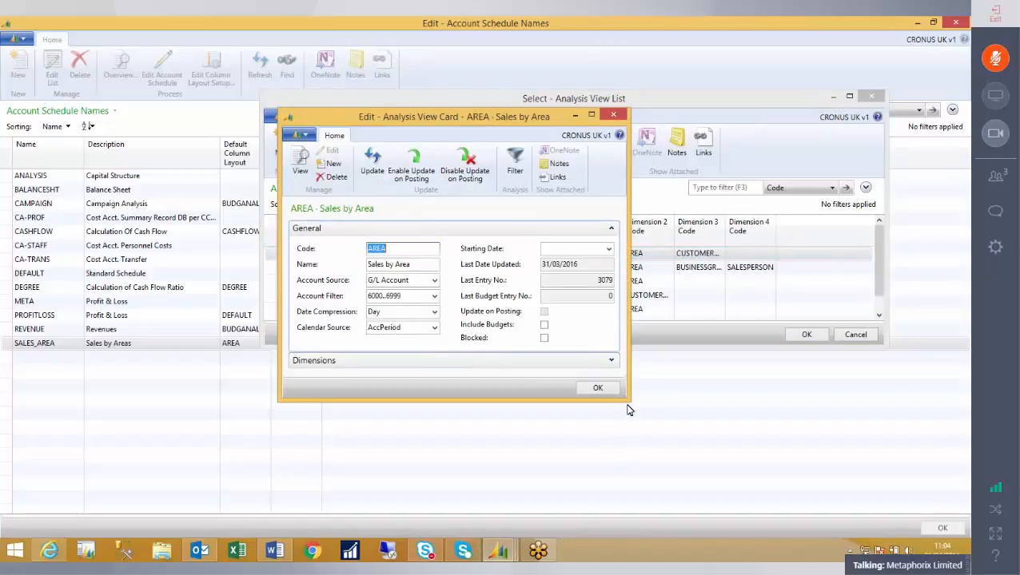
{"action": "left_click_drag", "start_coordinate": [631, 410], "coordinate": [813, 527]}
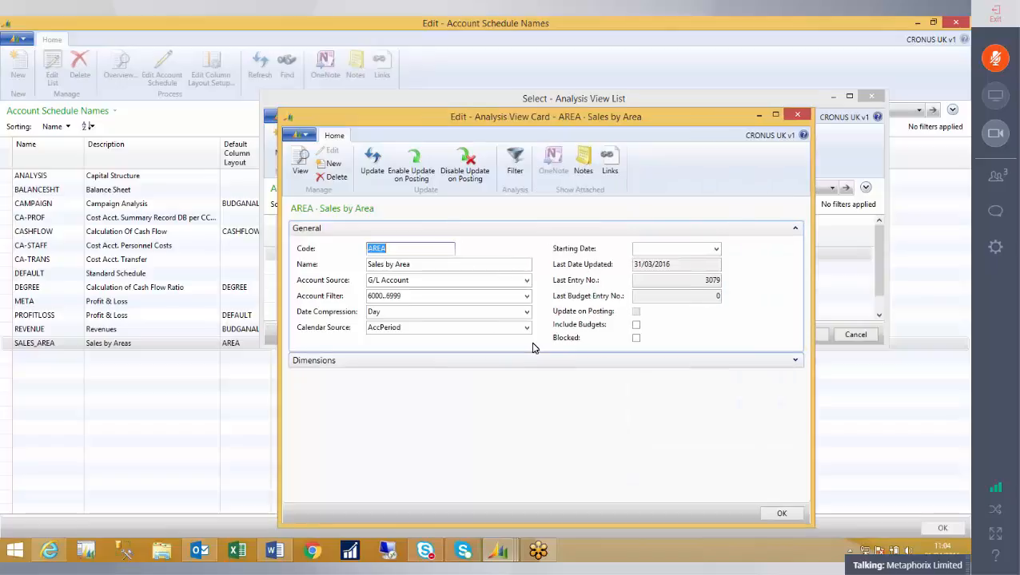
{"action": "left_click", "coordinate": [795, 361]}
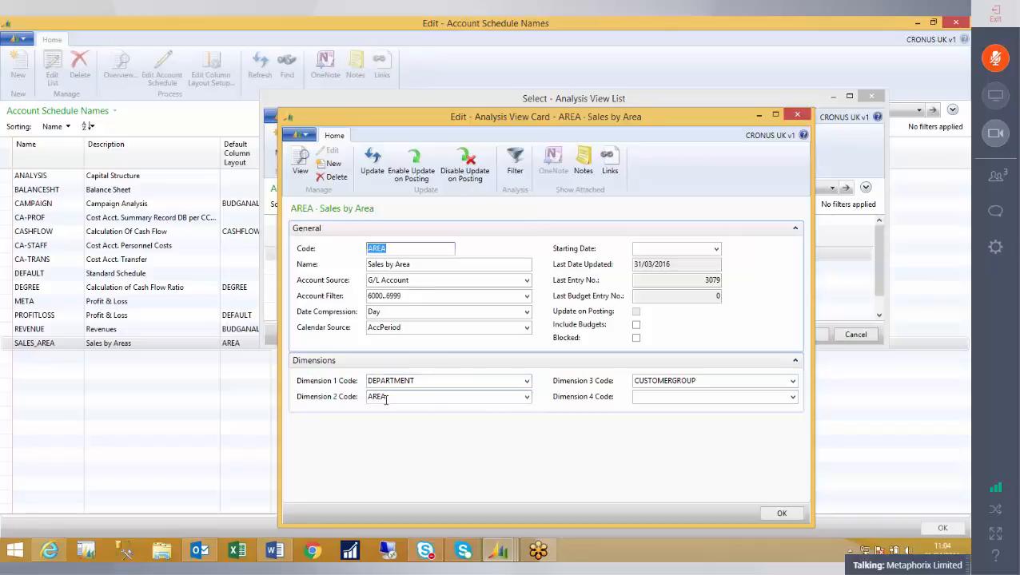
{"action": "left_click", "coordinate": [780, 516]}
{"action": "key", "text": "Return"}
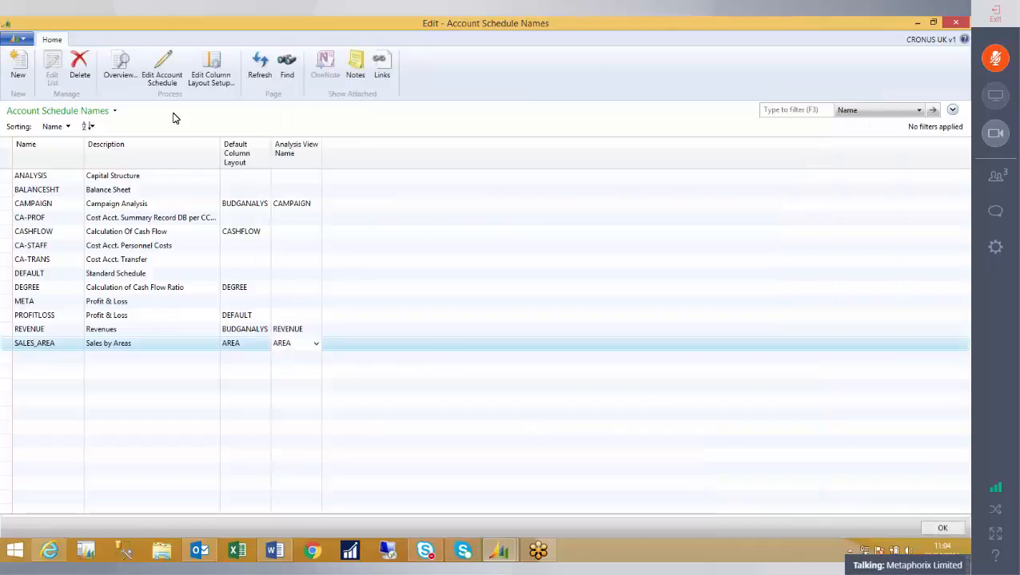
Open the overview of the SALES_AREA schedule and review the sales amounts by area from the first row to Total Revenue
{"action": "left_click", "coordinate": [123, 60]}
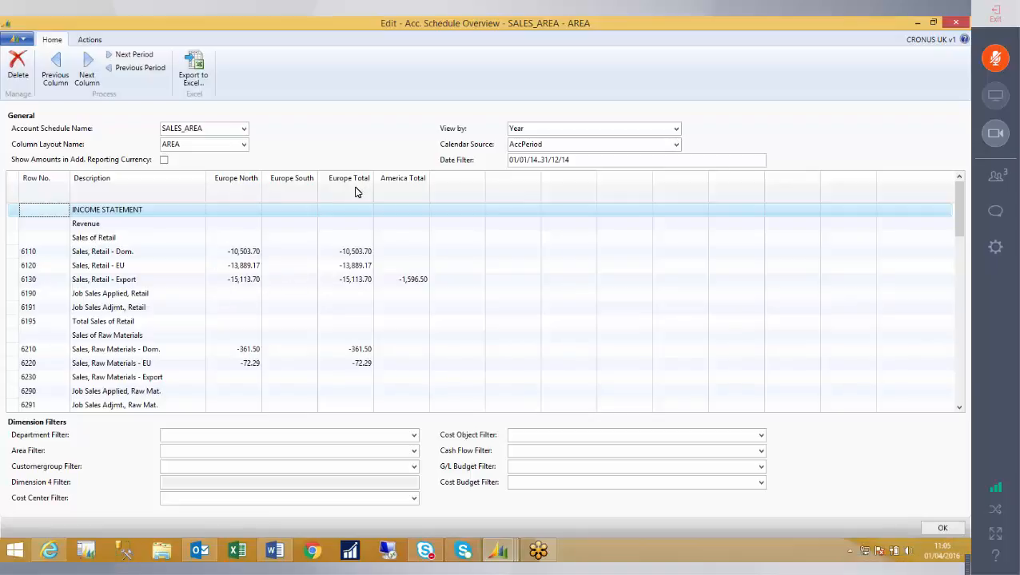
{"action": "scroll", "coordinate": [282, 317], "scroll_direction": "down", "scroll_amount": 3}
{"action": "scroll", "coordinate": [281, 315], "scroll_direction": "down", "scroll_amount": 3}
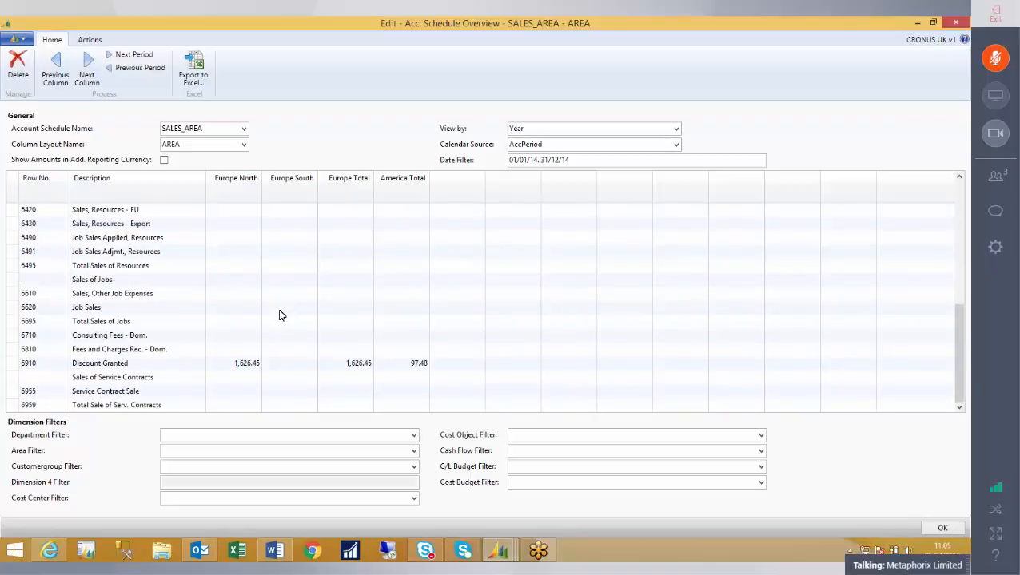
{"action": "scroll", "coordinate": [280, 316], "scroll_direction": "up", "scroll_amount": 9}
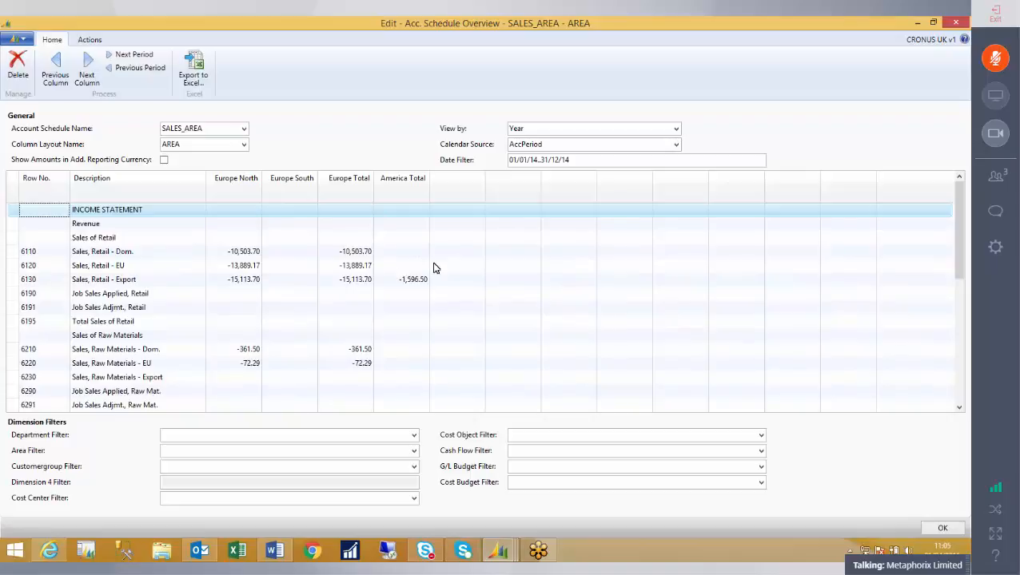
{"action": "scroll", "coordinate": [391, 292], "scroll_direction": "down", "scroll_amount": 9}
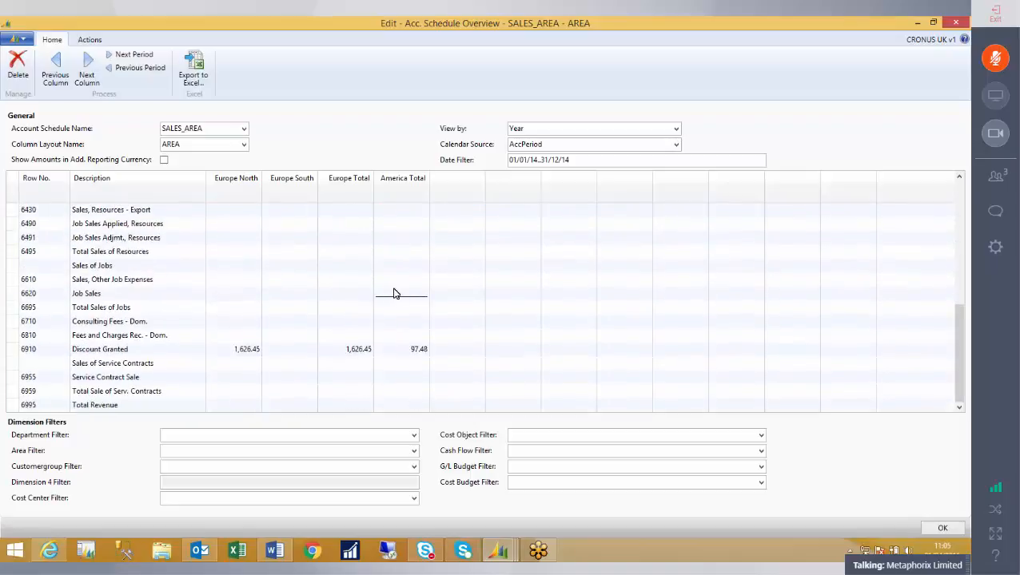
{"action": "scroll", "coordinate": [393, 293], "scroll_direction": "up", "scroll_amount": 1}
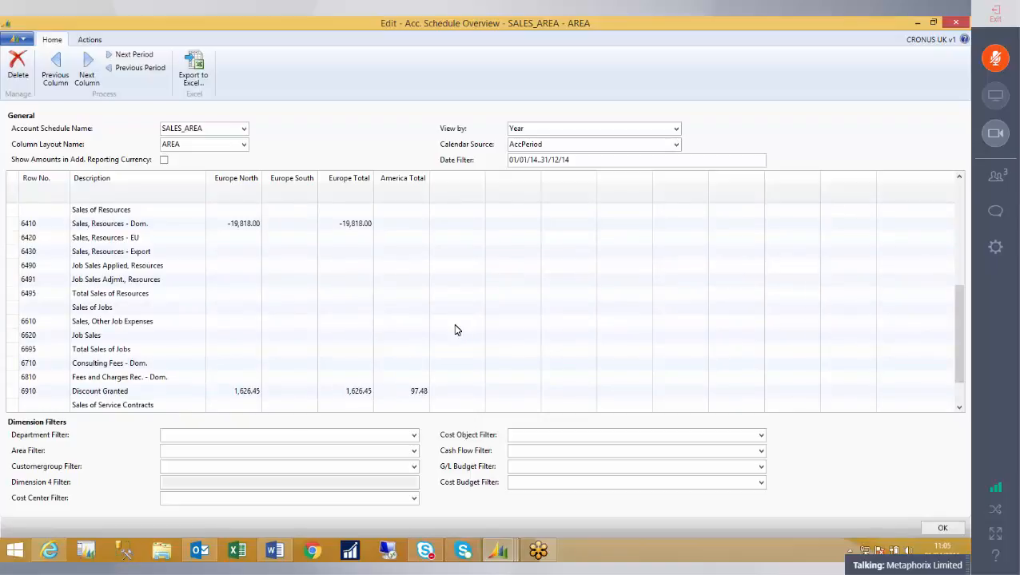
{"action": "left_click", "coordinate": [200, 434]}
Switch to the training agenda in Word and review it from the title down to the analysis view topics
{"action": "left_click", "coordinate": [274, 550]}
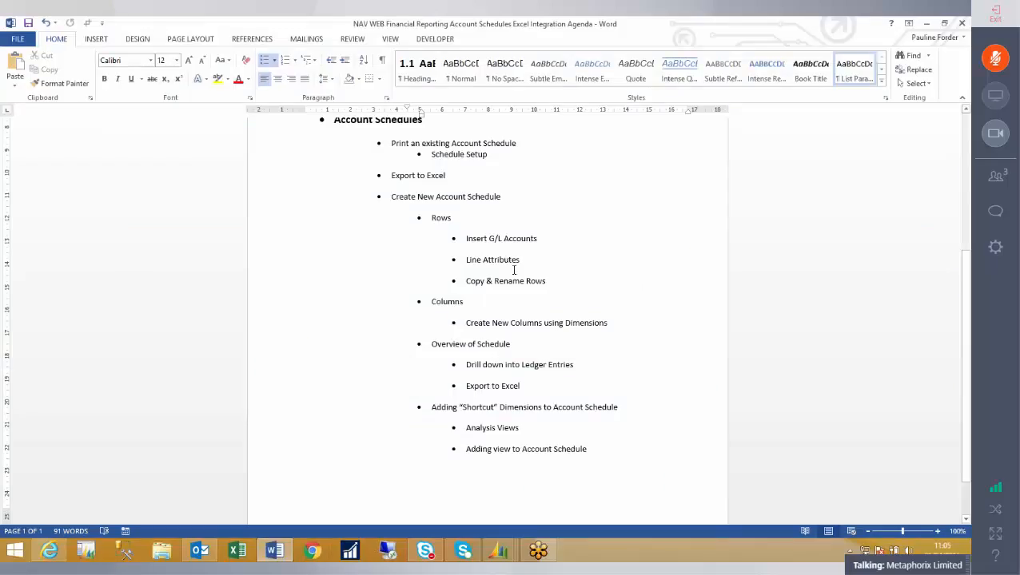
{"action": "left_click", "coordinate": [967, 156]}
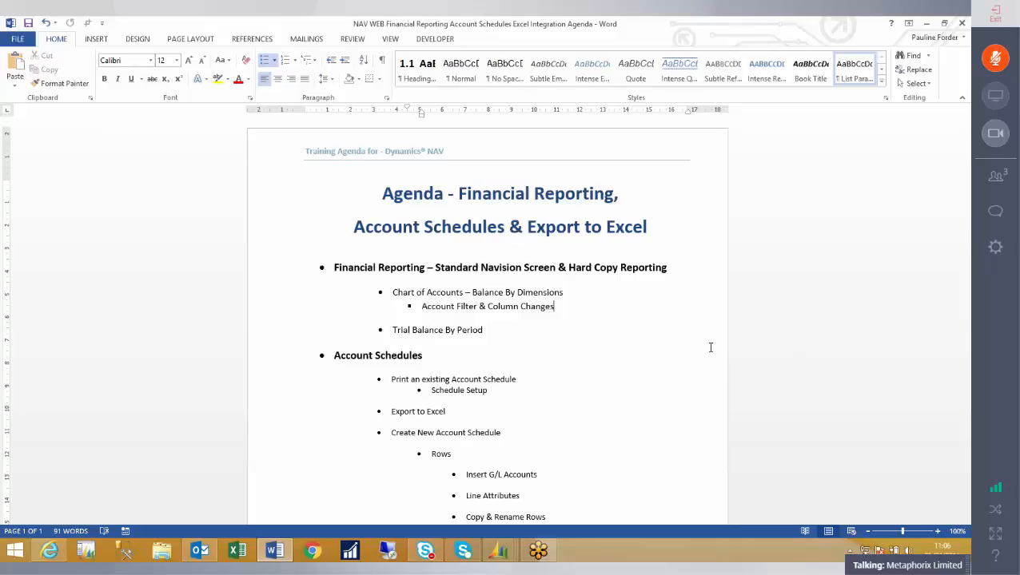
{"action": "scroll", "coordinate": [660, 336], "scroll_direction": "down", "scroll_amount": 1}
{"action": "scroll", "coordinate": [660, 336], "scroll_direction": "down", "scroll_amount": 2}
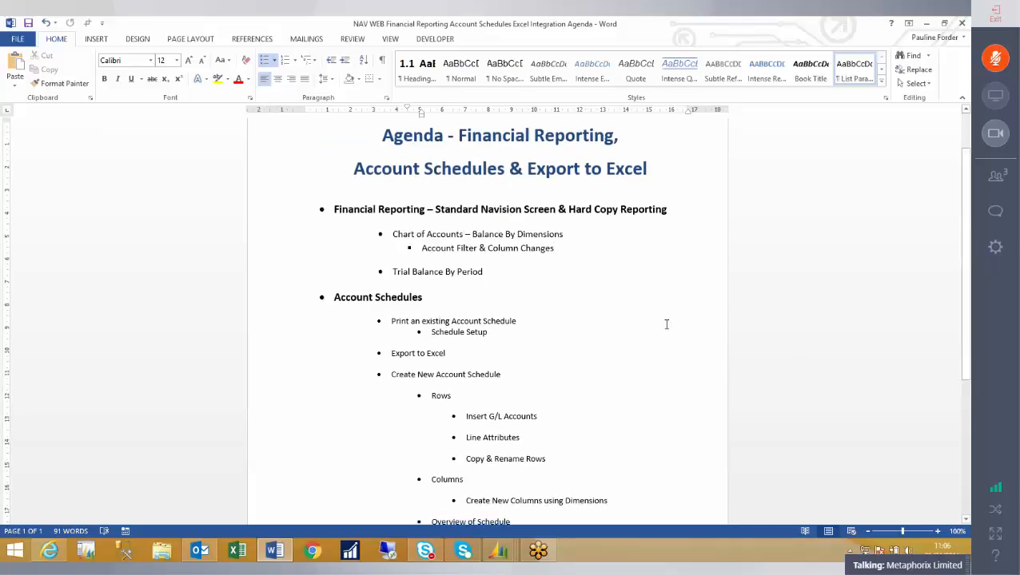
{"action": "scroll", "coordinate": [667, 322], "scroll_direction": "down", "scroll_amount": 5}
{"action": "scroll", "coordinate": [668, 320], "scroll_direction": "down", "scroll_amount": 2}
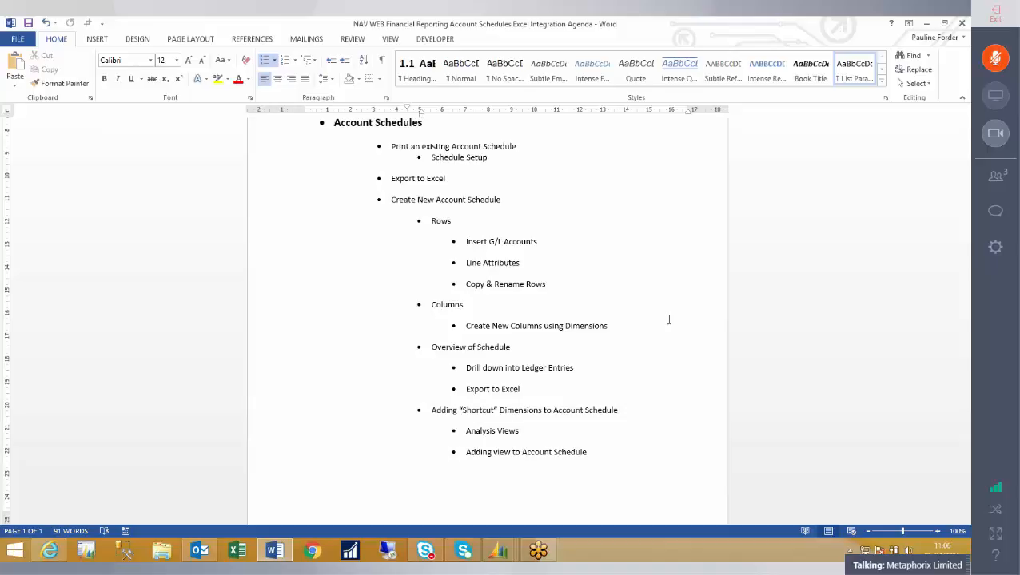
{"action": "left_click", "coordinate": [568, 36]}
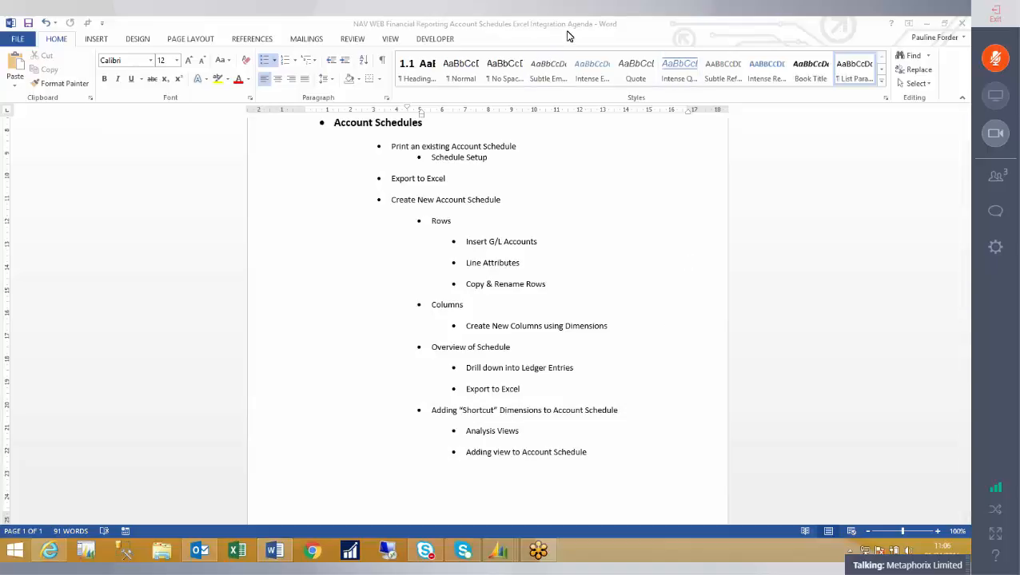